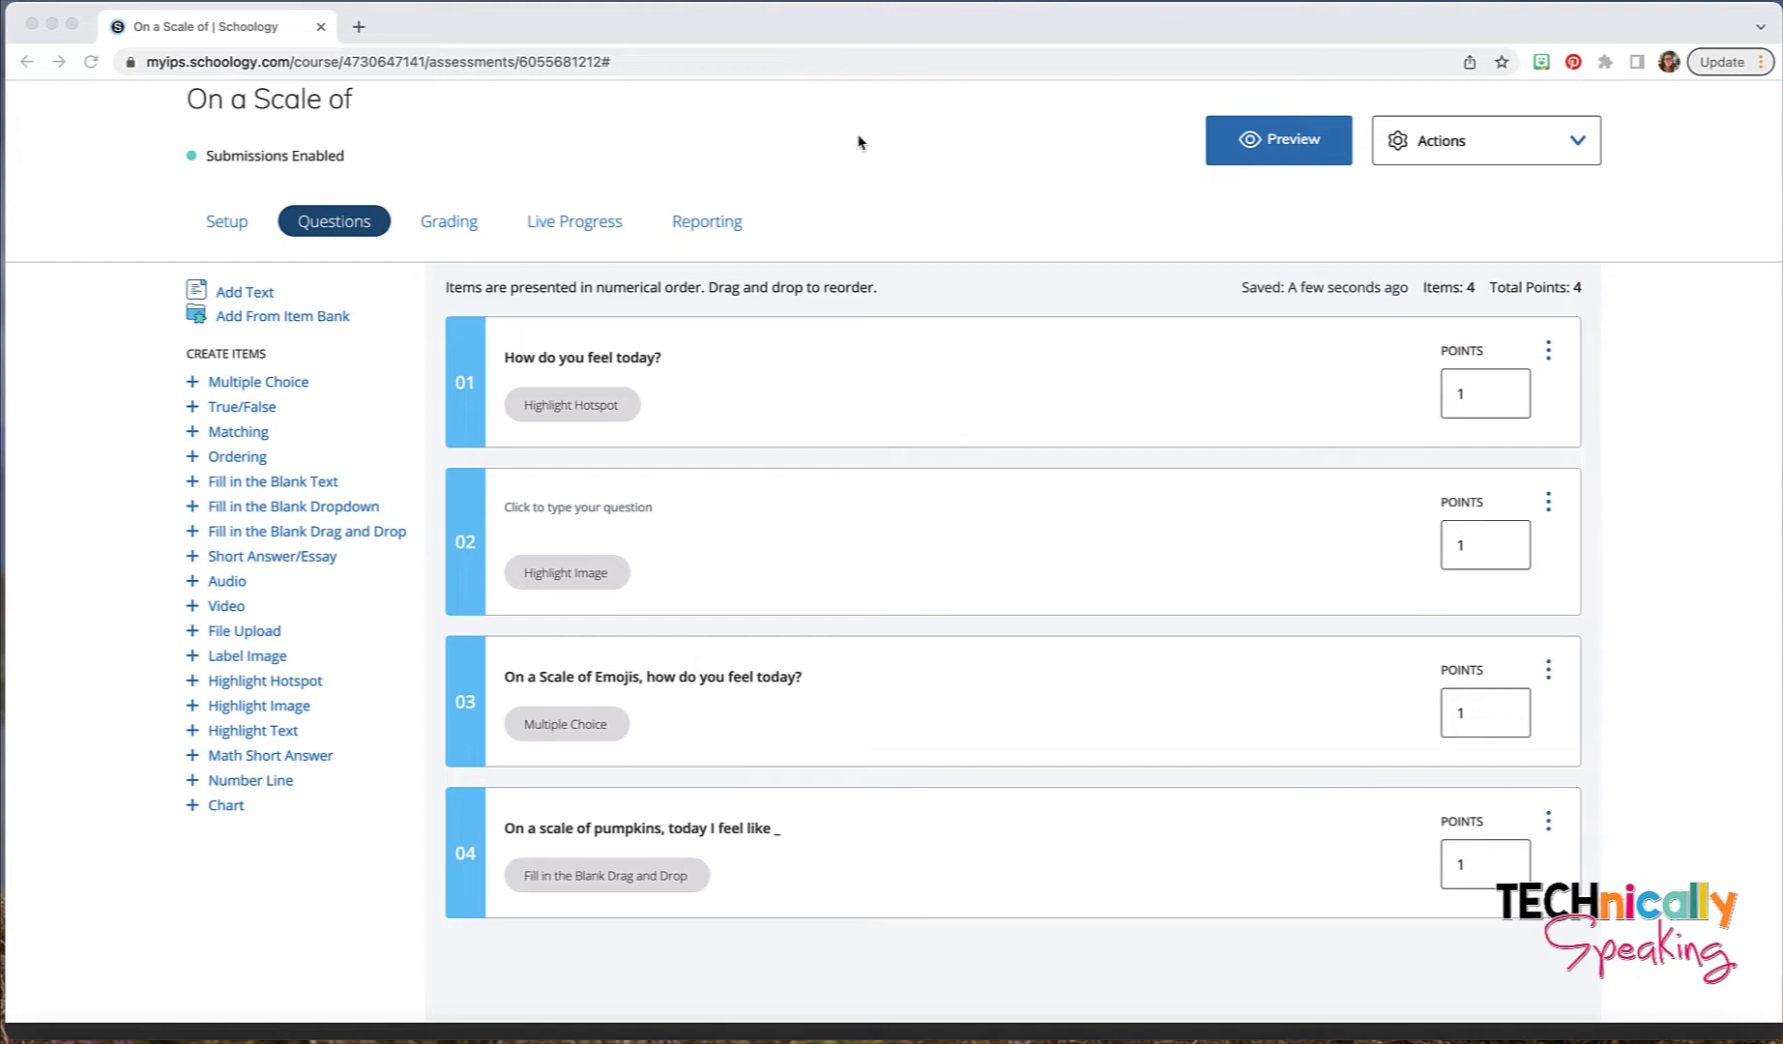
# - Preview the assessment and look through the nine Baby Yoda pictures of the first question
pyautogui.click(1026, 154)
pyautogui.click(1223, 137)
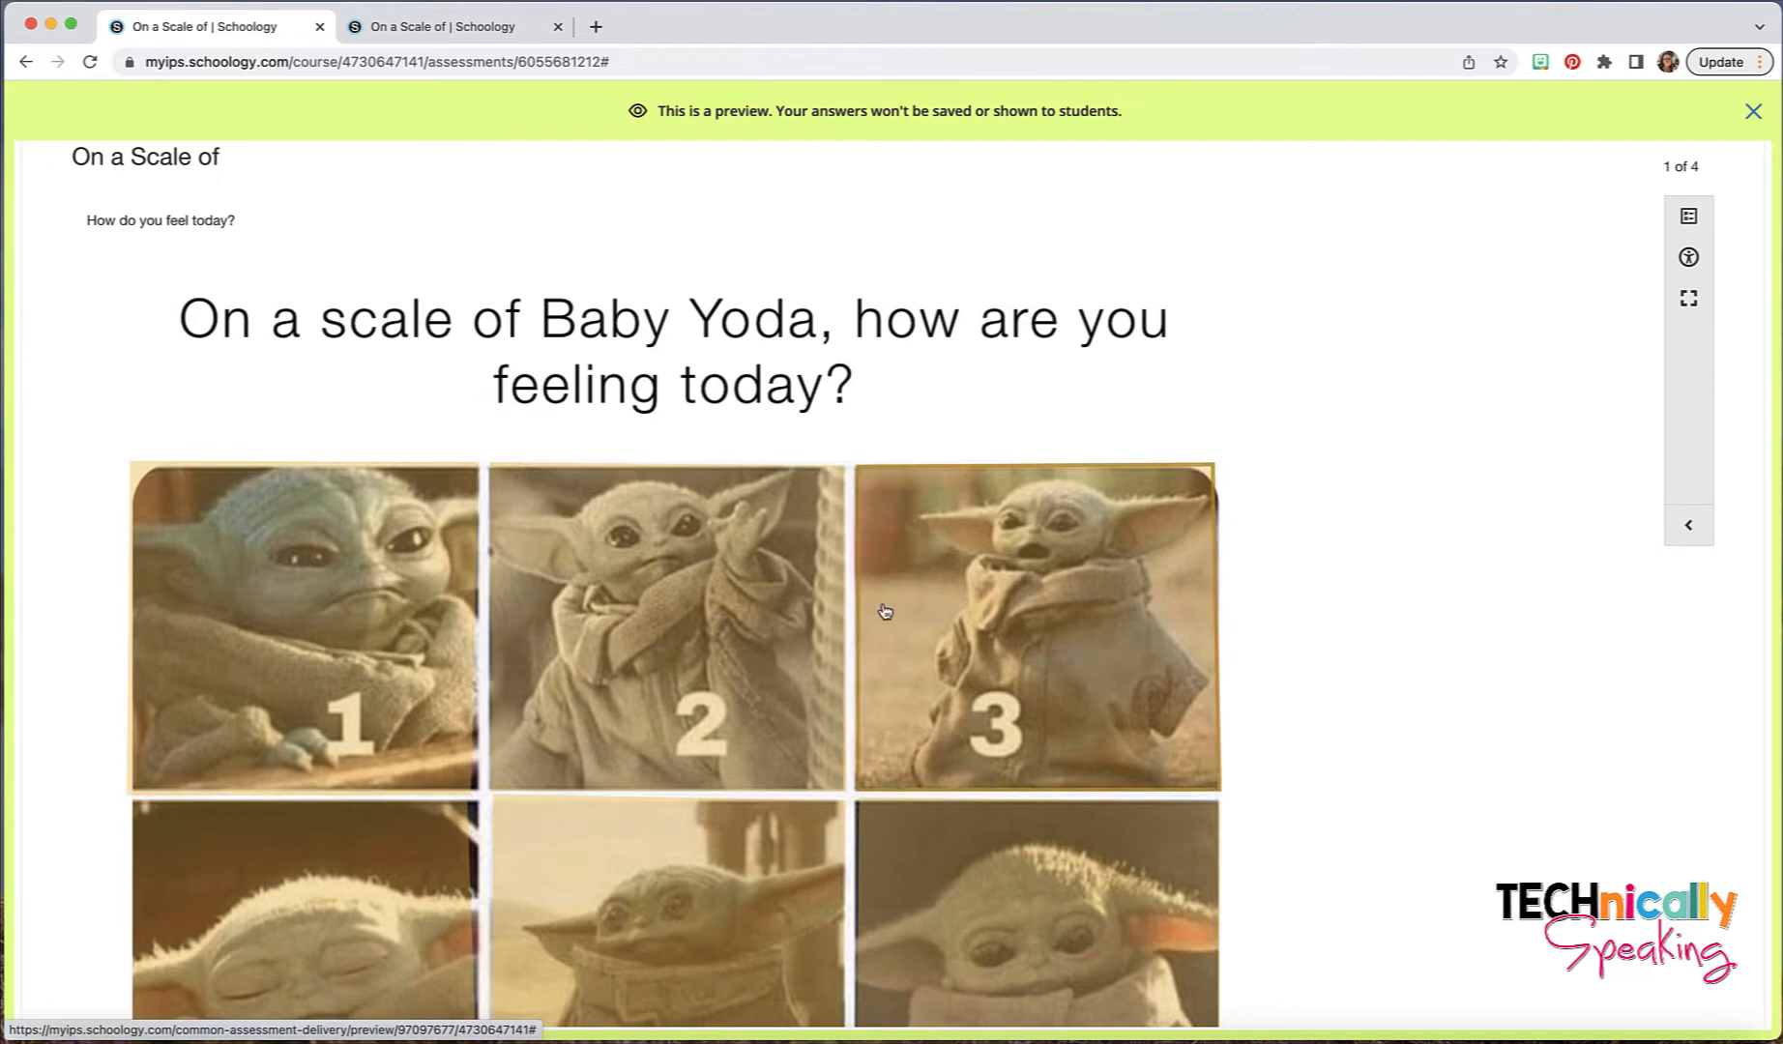
pyautogui.scroll(-7, 662, 551)
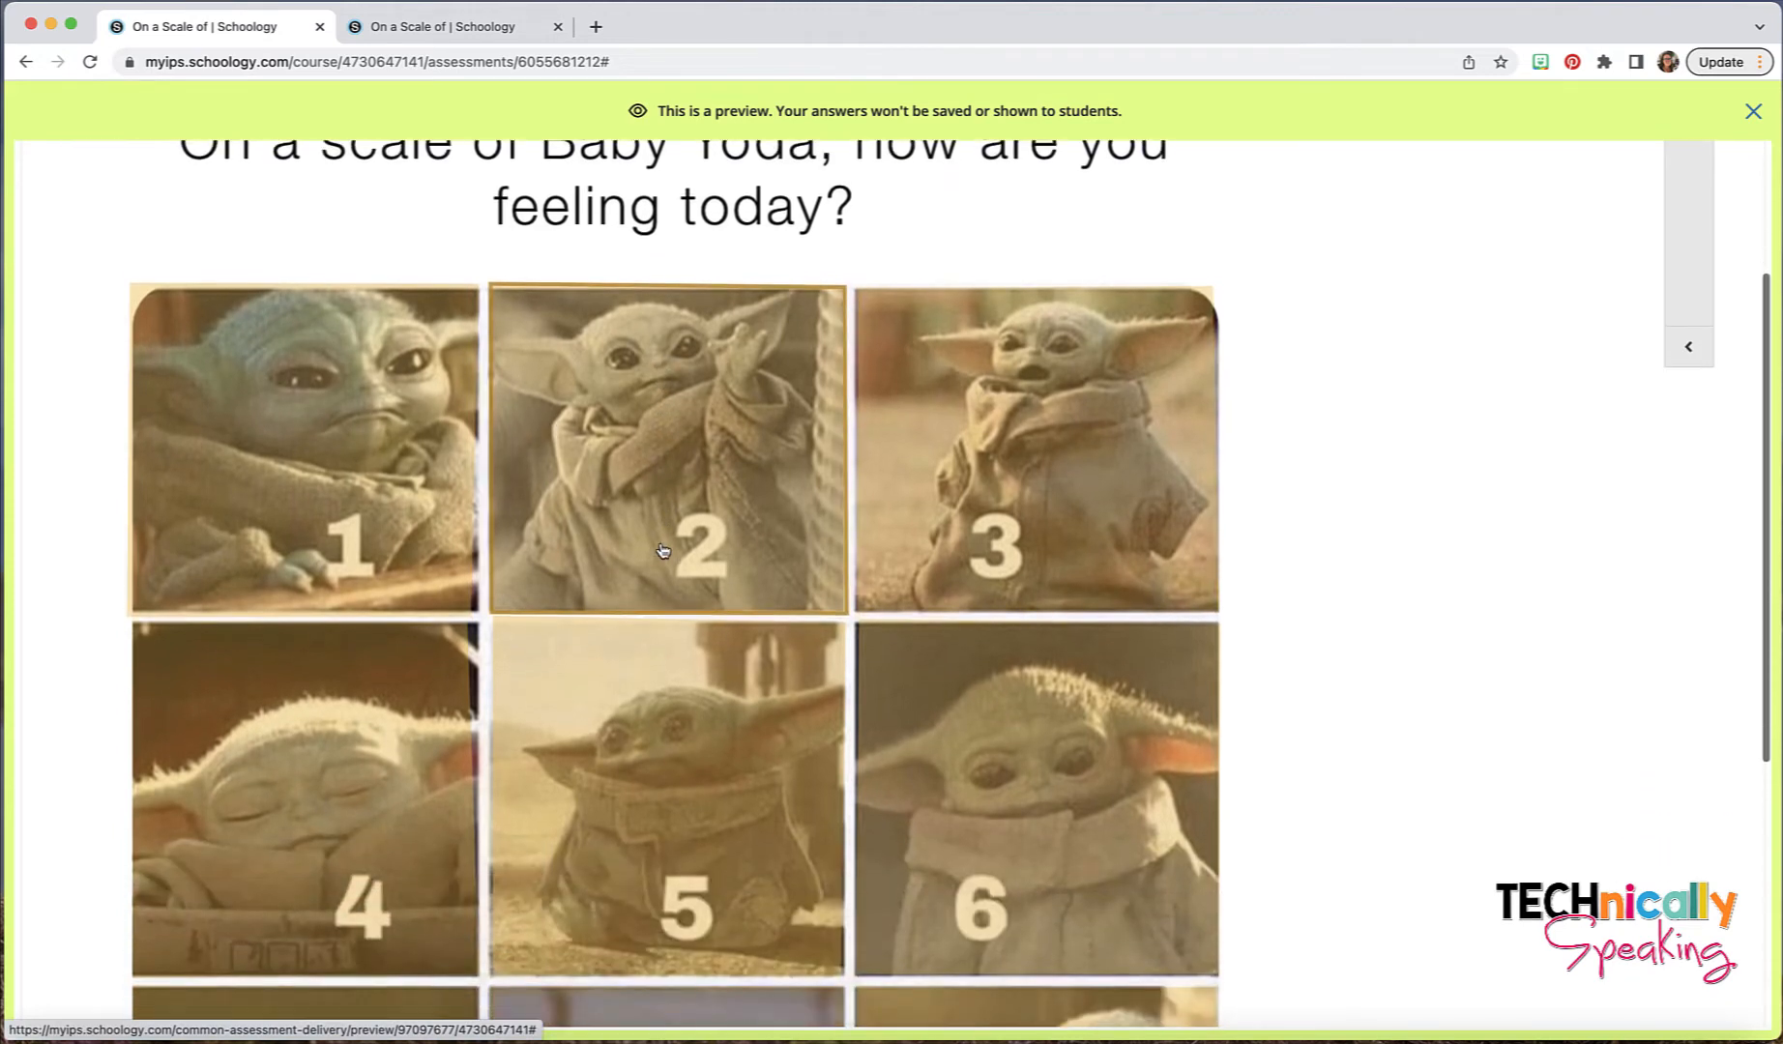
pyautogui.scroll(-1, 662, 551)
pyautogui.scroll(1, 663, 552)
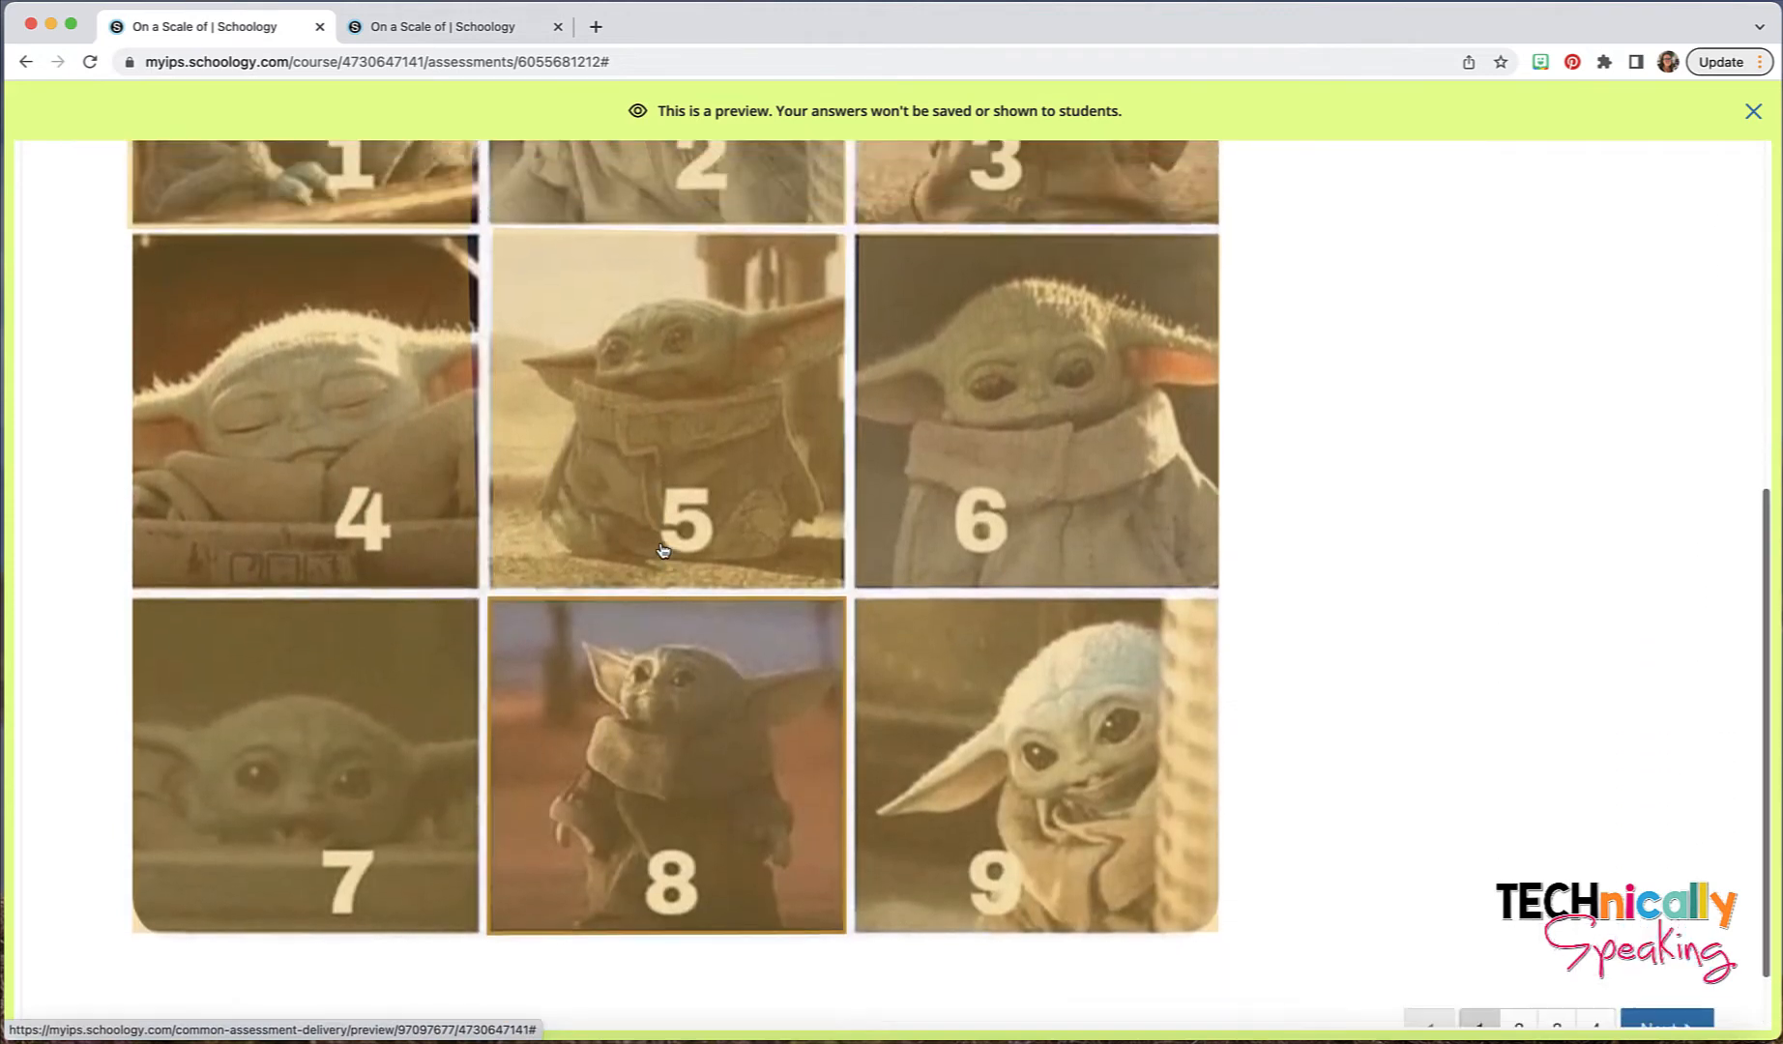
pyautogui.scroll(-1, 1633, 974)
# - In the preview, circle Shakespeare picture 2 on question 2 and select the heart-eyes emoji on question 3
pyautogui.click(1517, 948)
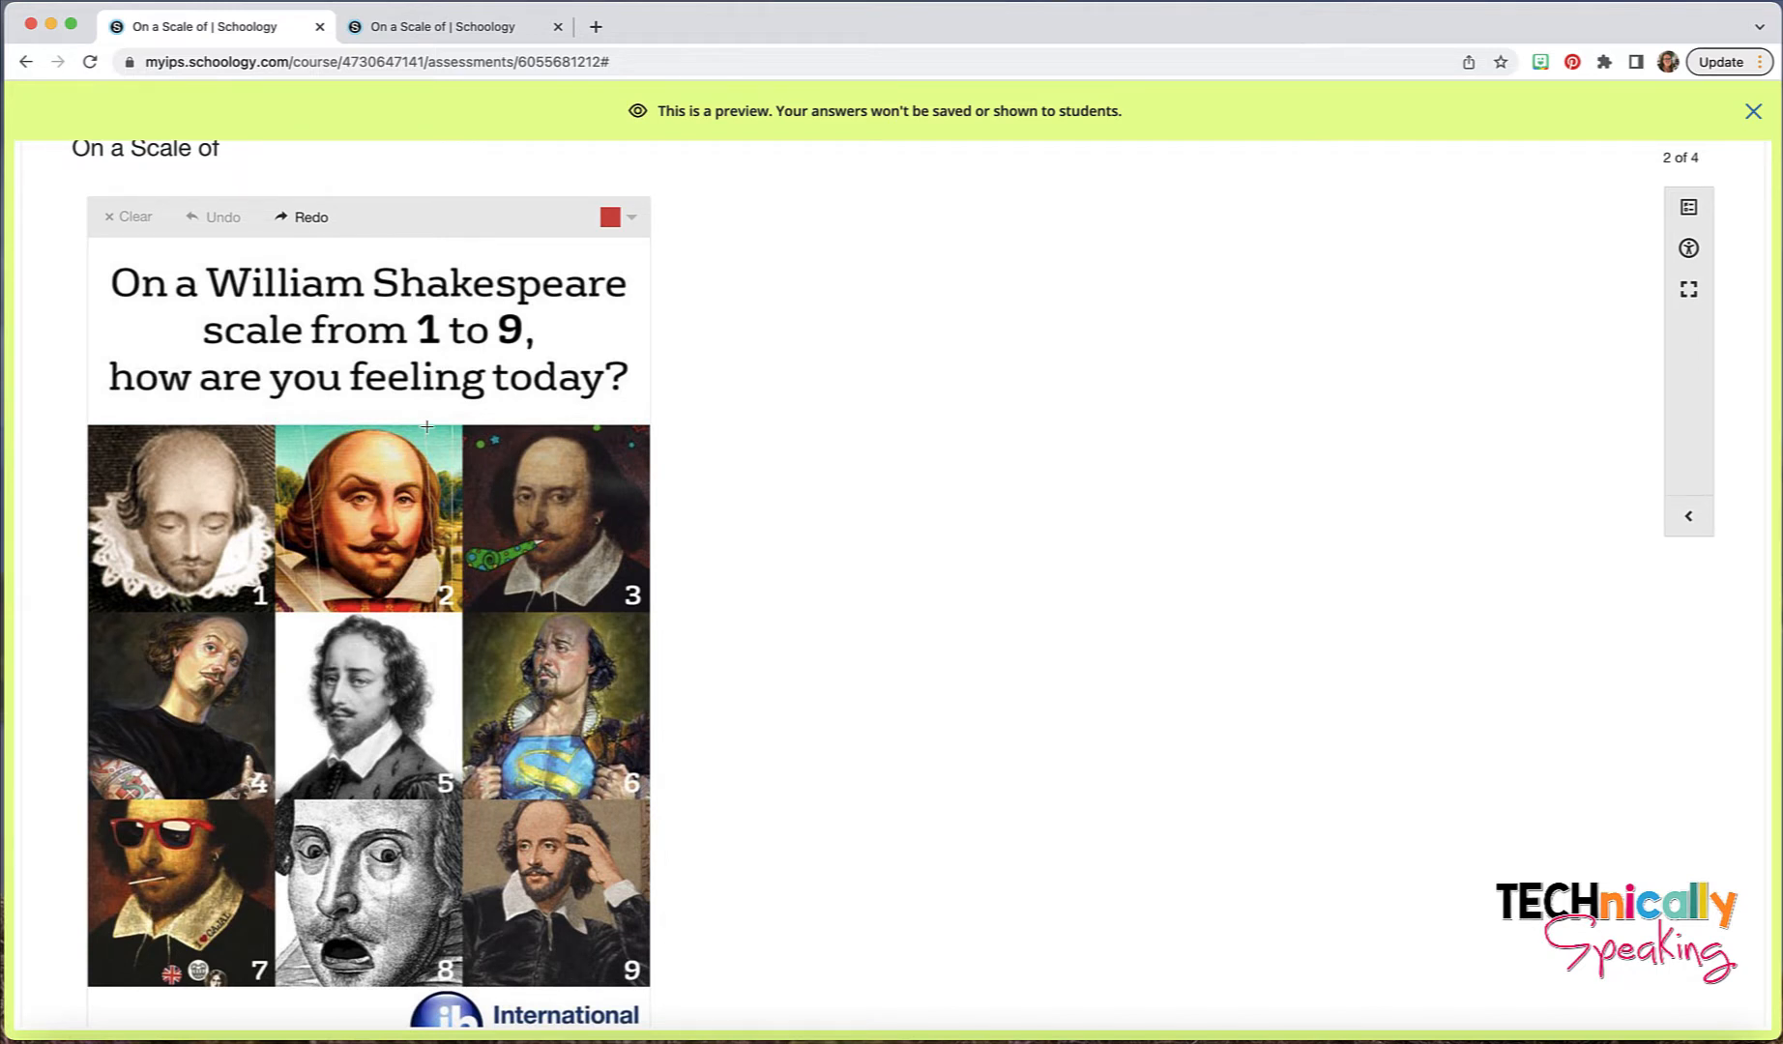
pyautogui.moveTo(427, 426)
pyautogui.mouseDown()
pyautogui.moveTo(369, 410)
pyautogui.moveTo(277, 512)
pyautogui.moveTo(463, 621)
pyautogui.moveTo(433, 420)
pyautogui.mouseUp()
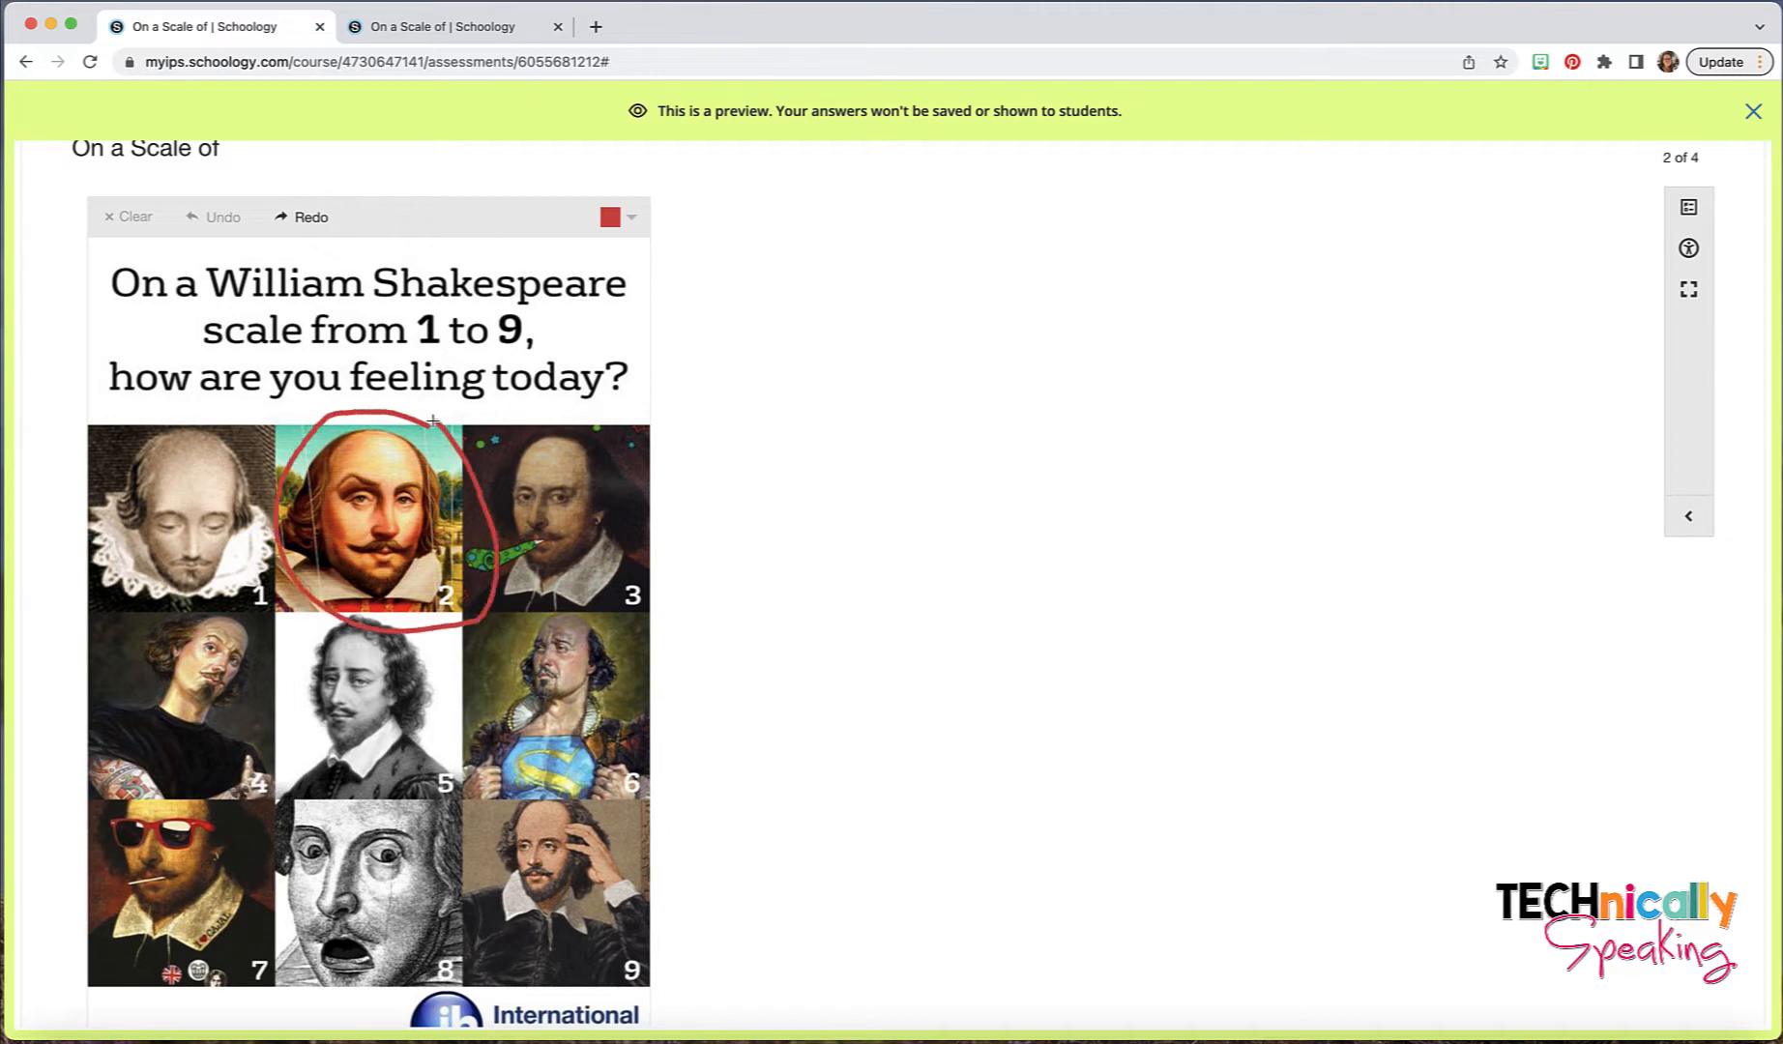
pyautogui.scroll(-4, 1221, 688)
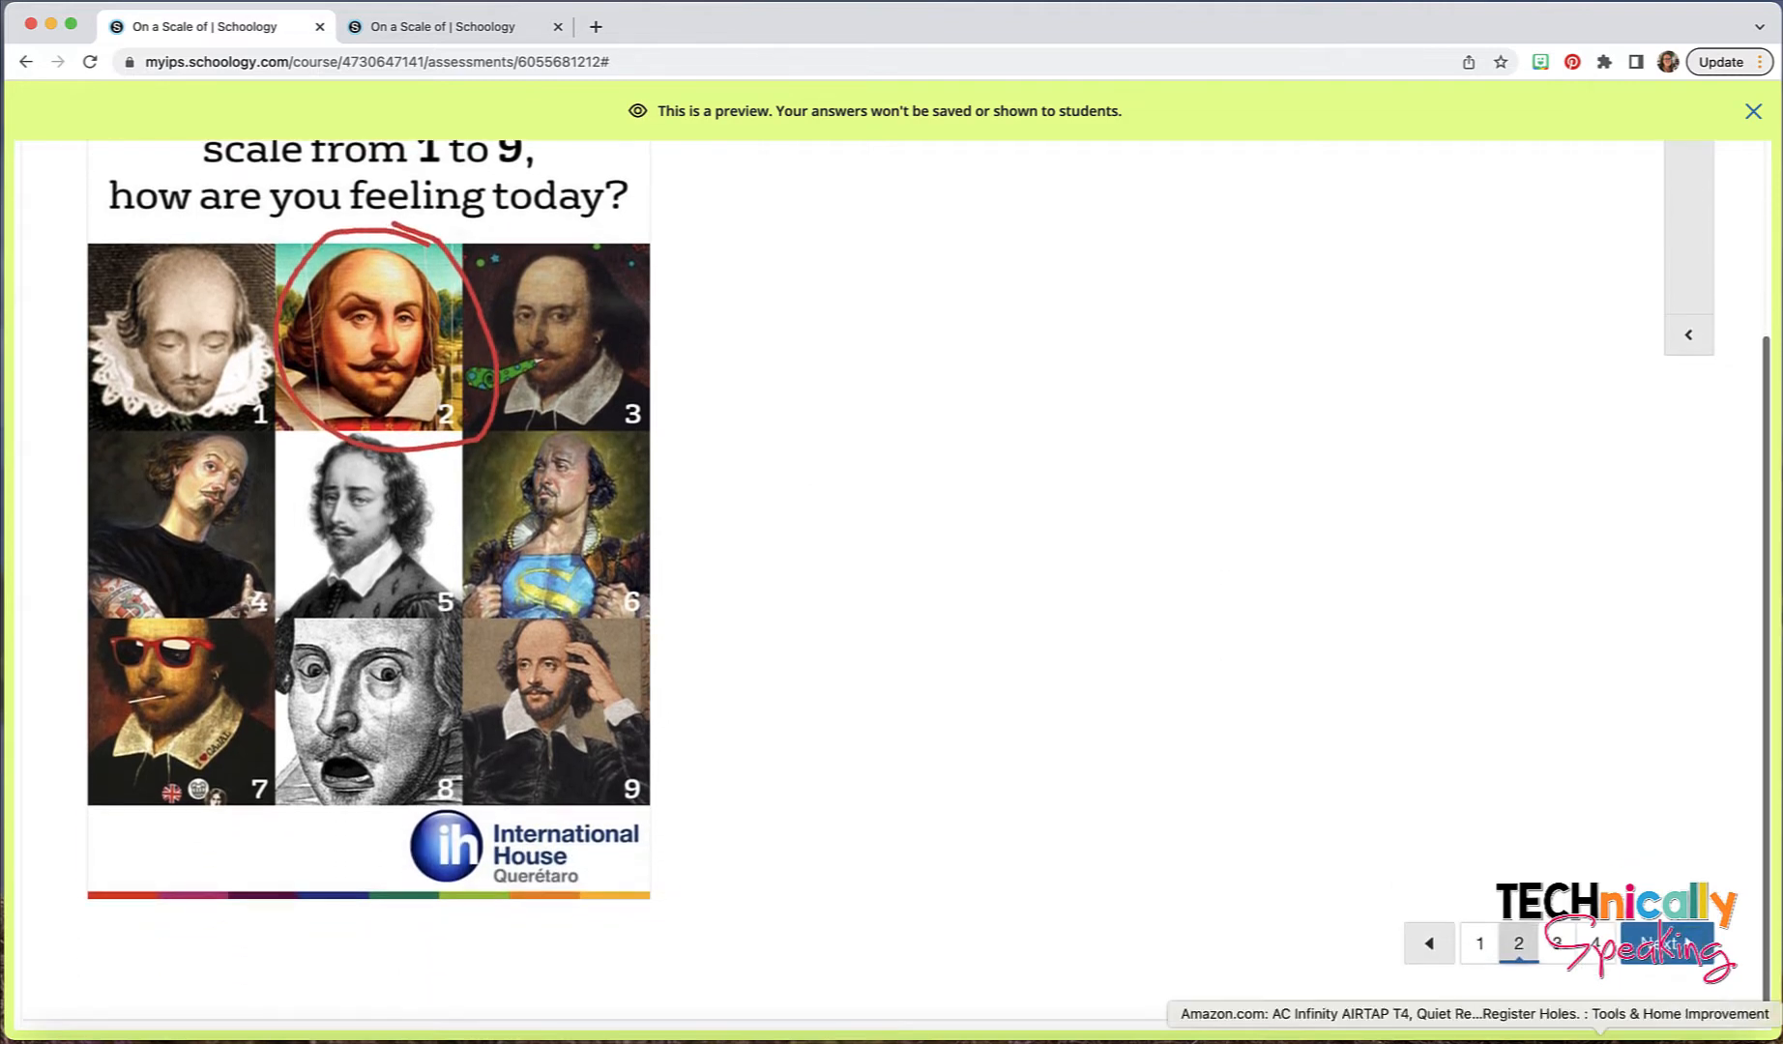
pyautogui.click(1557, 944)
pyautogui.click(110, 299)
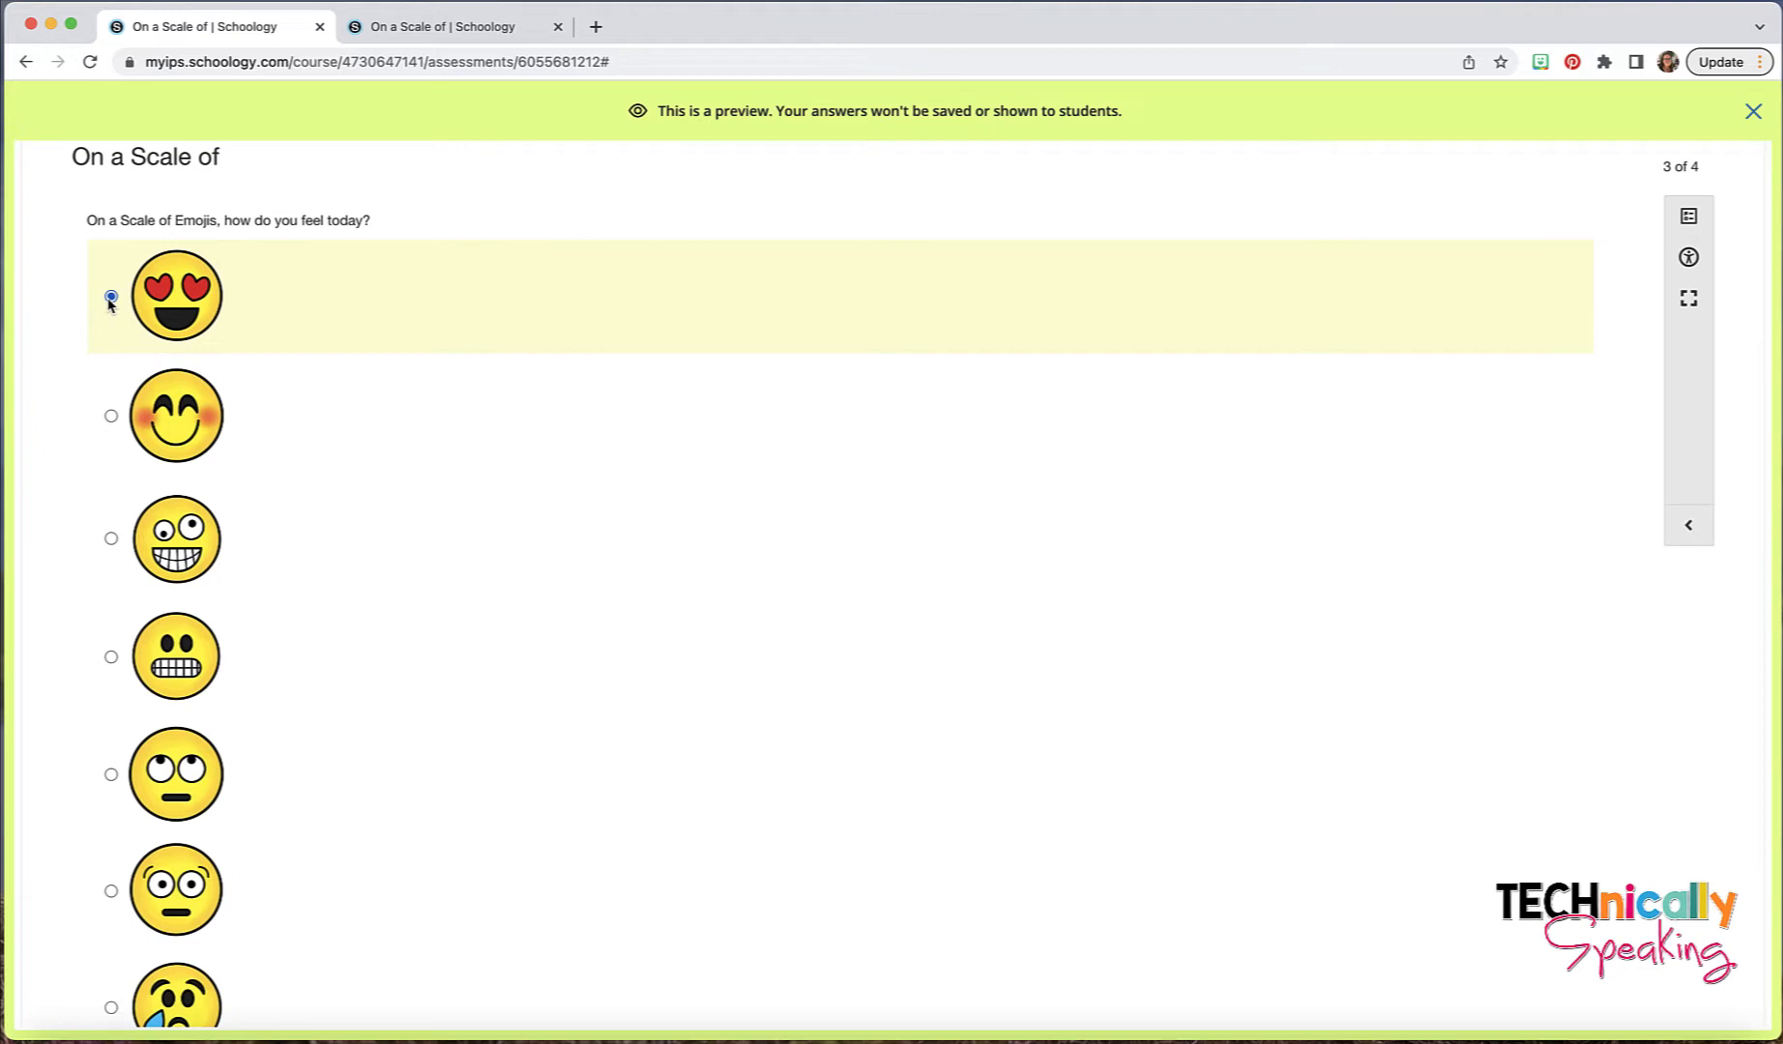
# - Go to preview question 4 and place the pumpkin with sunglasses in the sentence's blank
pyautogui.scroll(-9, 1441, 819)
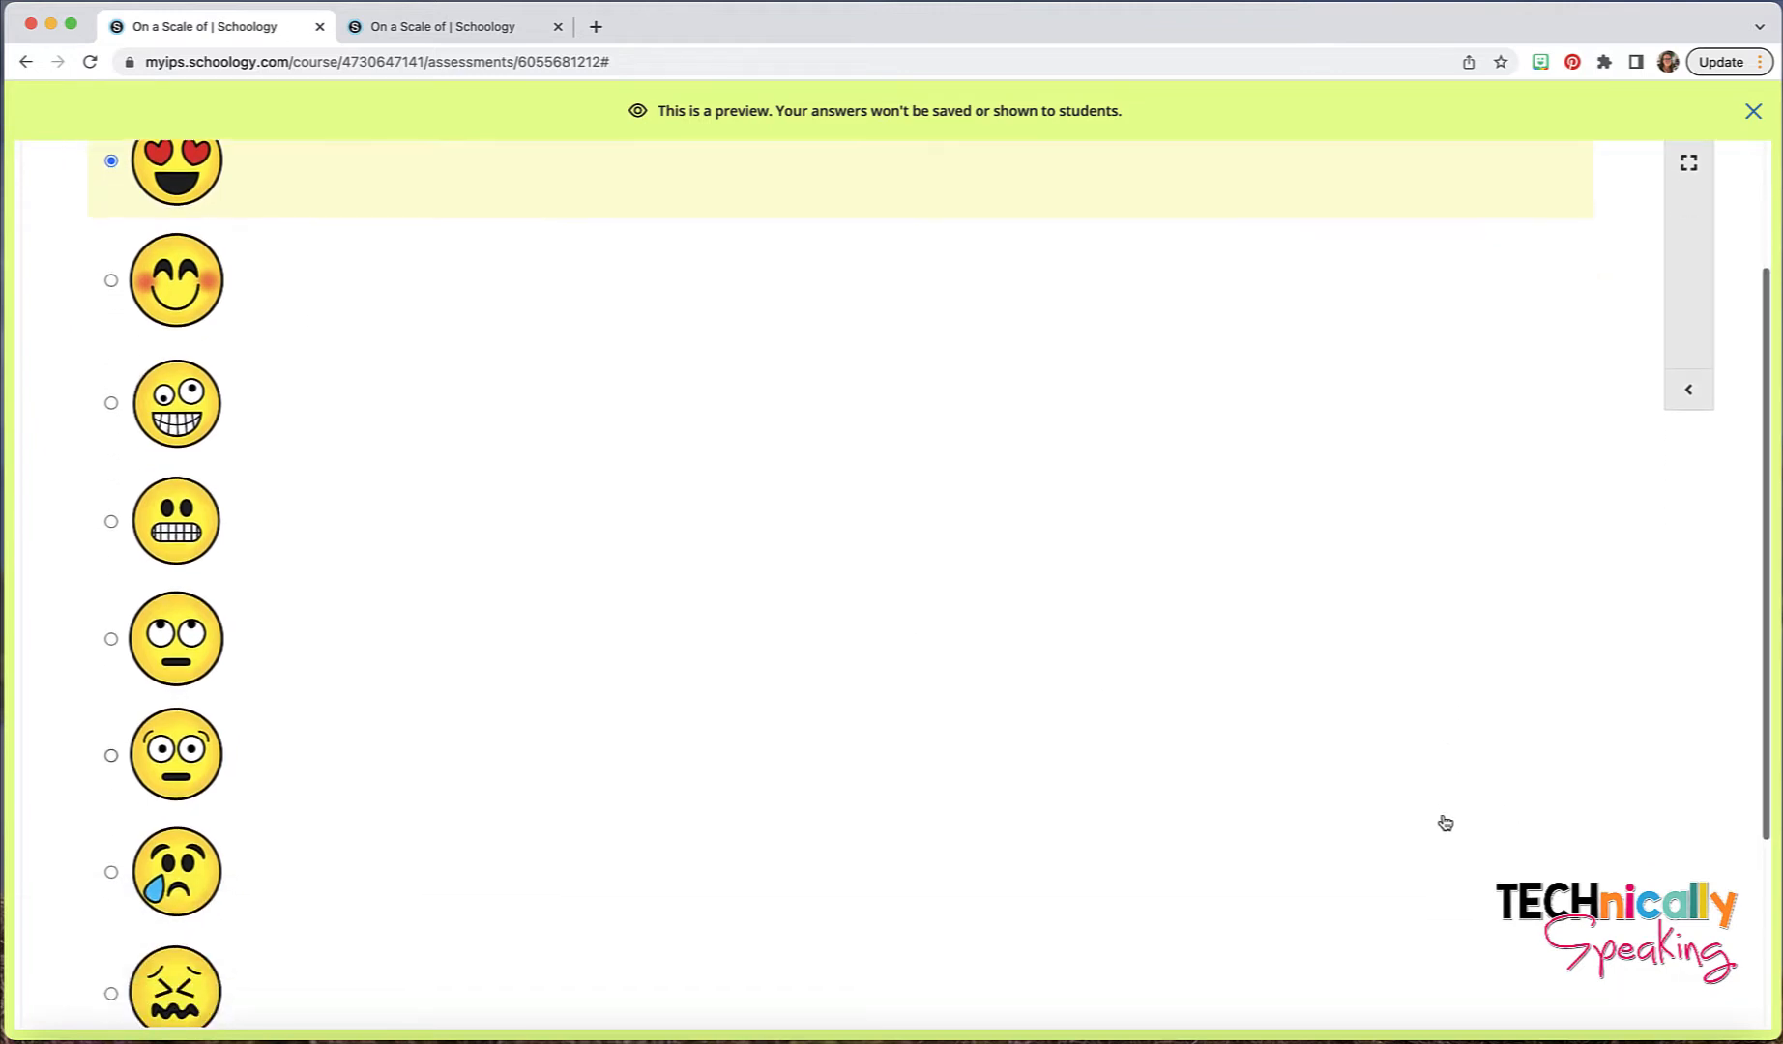
pyautogui.click(1595, 944)
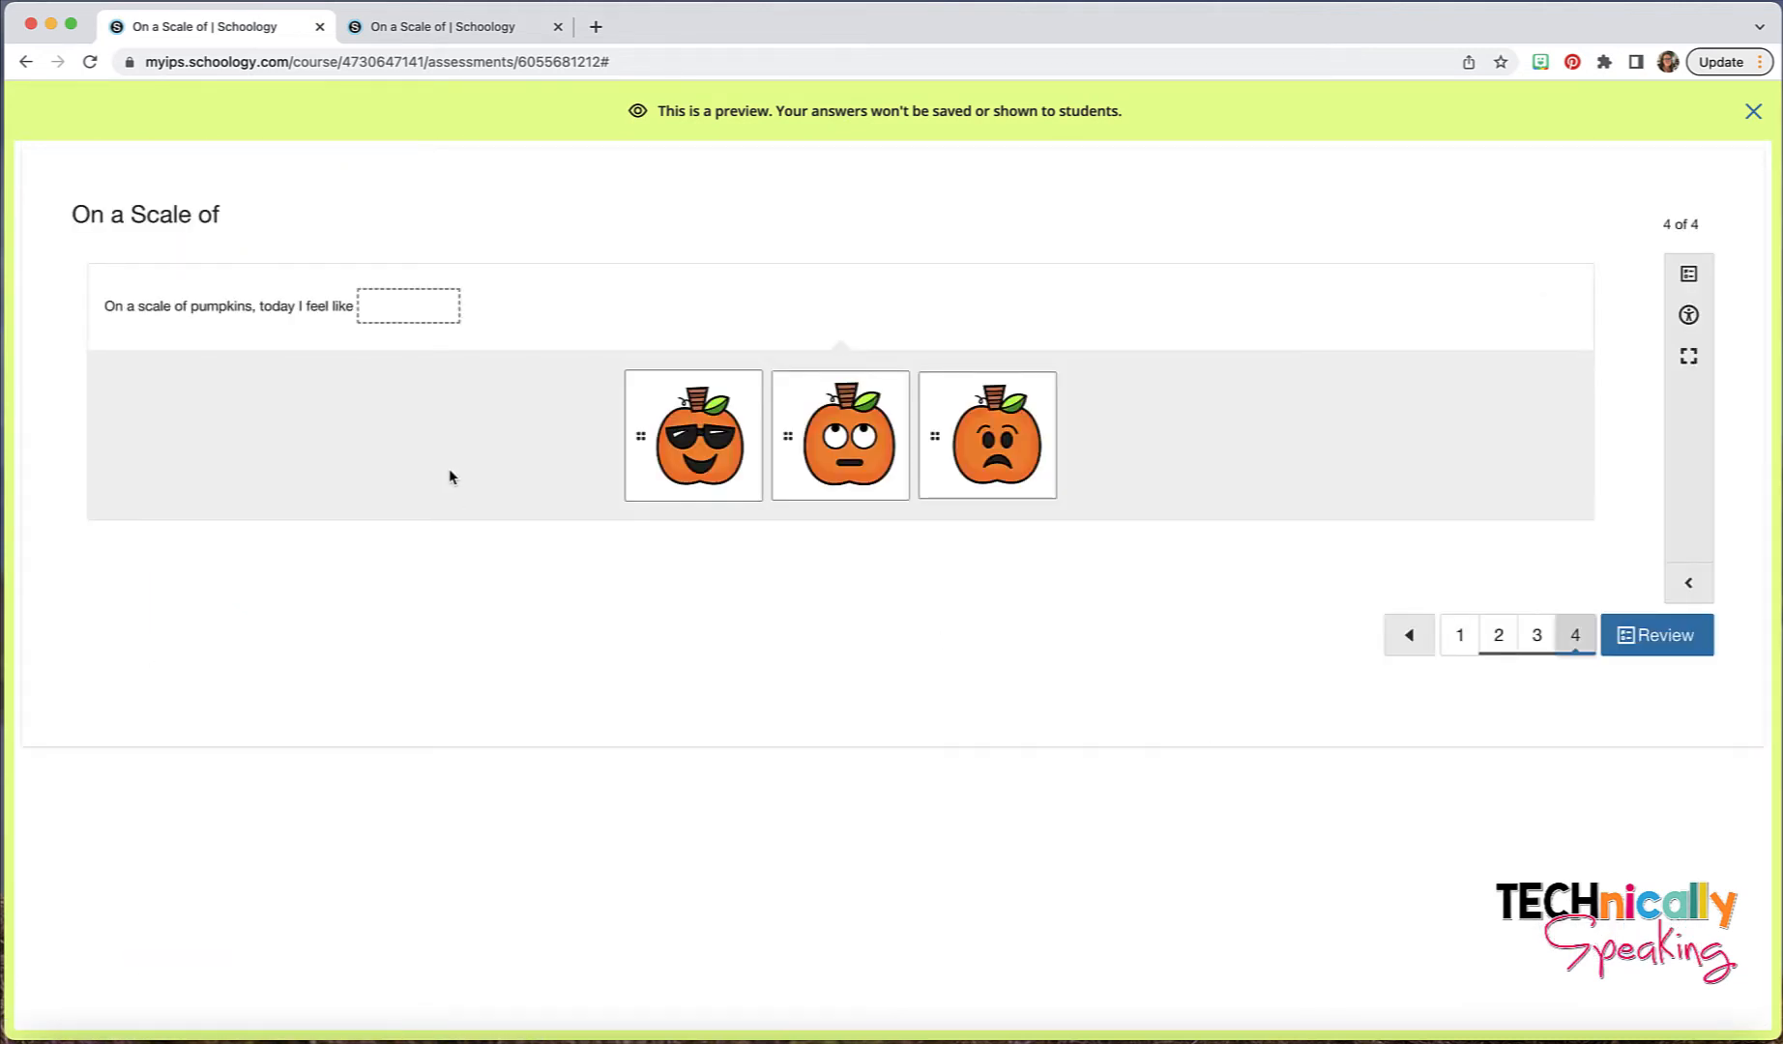
pyautogui.moveTo(703, 453); pyautogui.dragTo(411, 311)
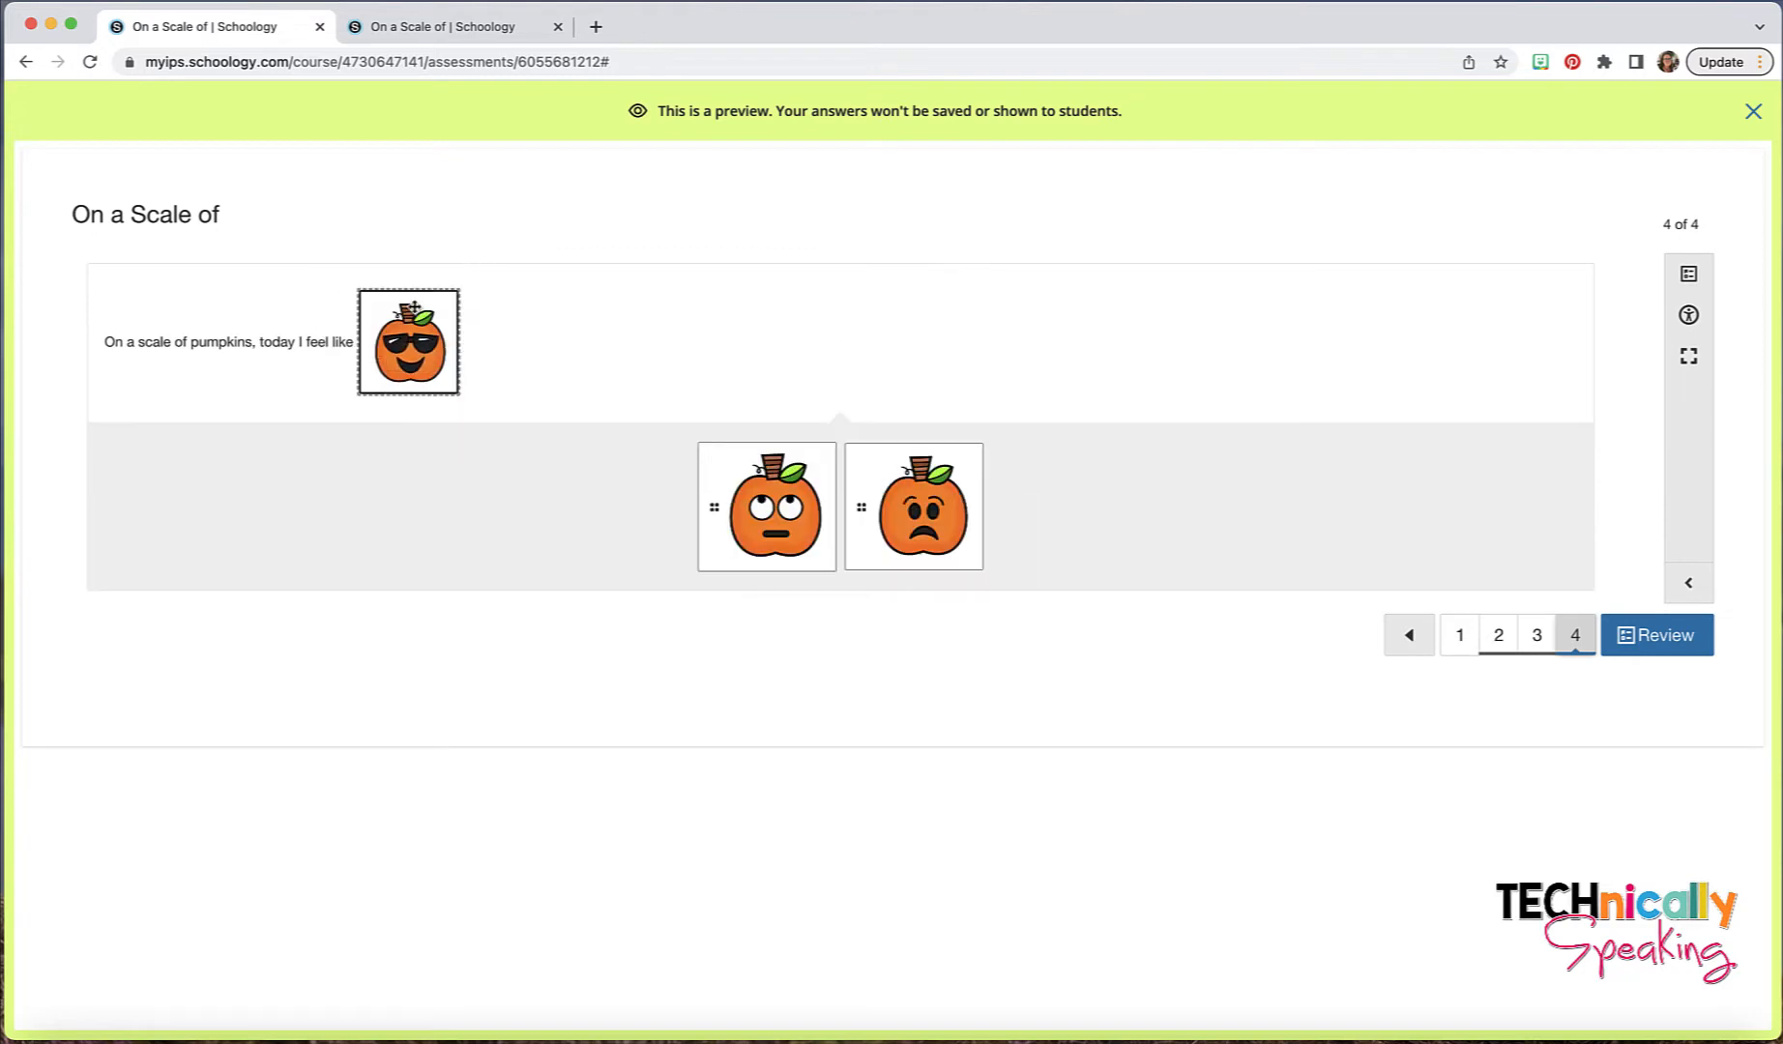
# - Switch to the empty "On a Scale of" assessment and add a Highlight Hotspot question
pyautogui.hotkey('ctrl', 'Tab')
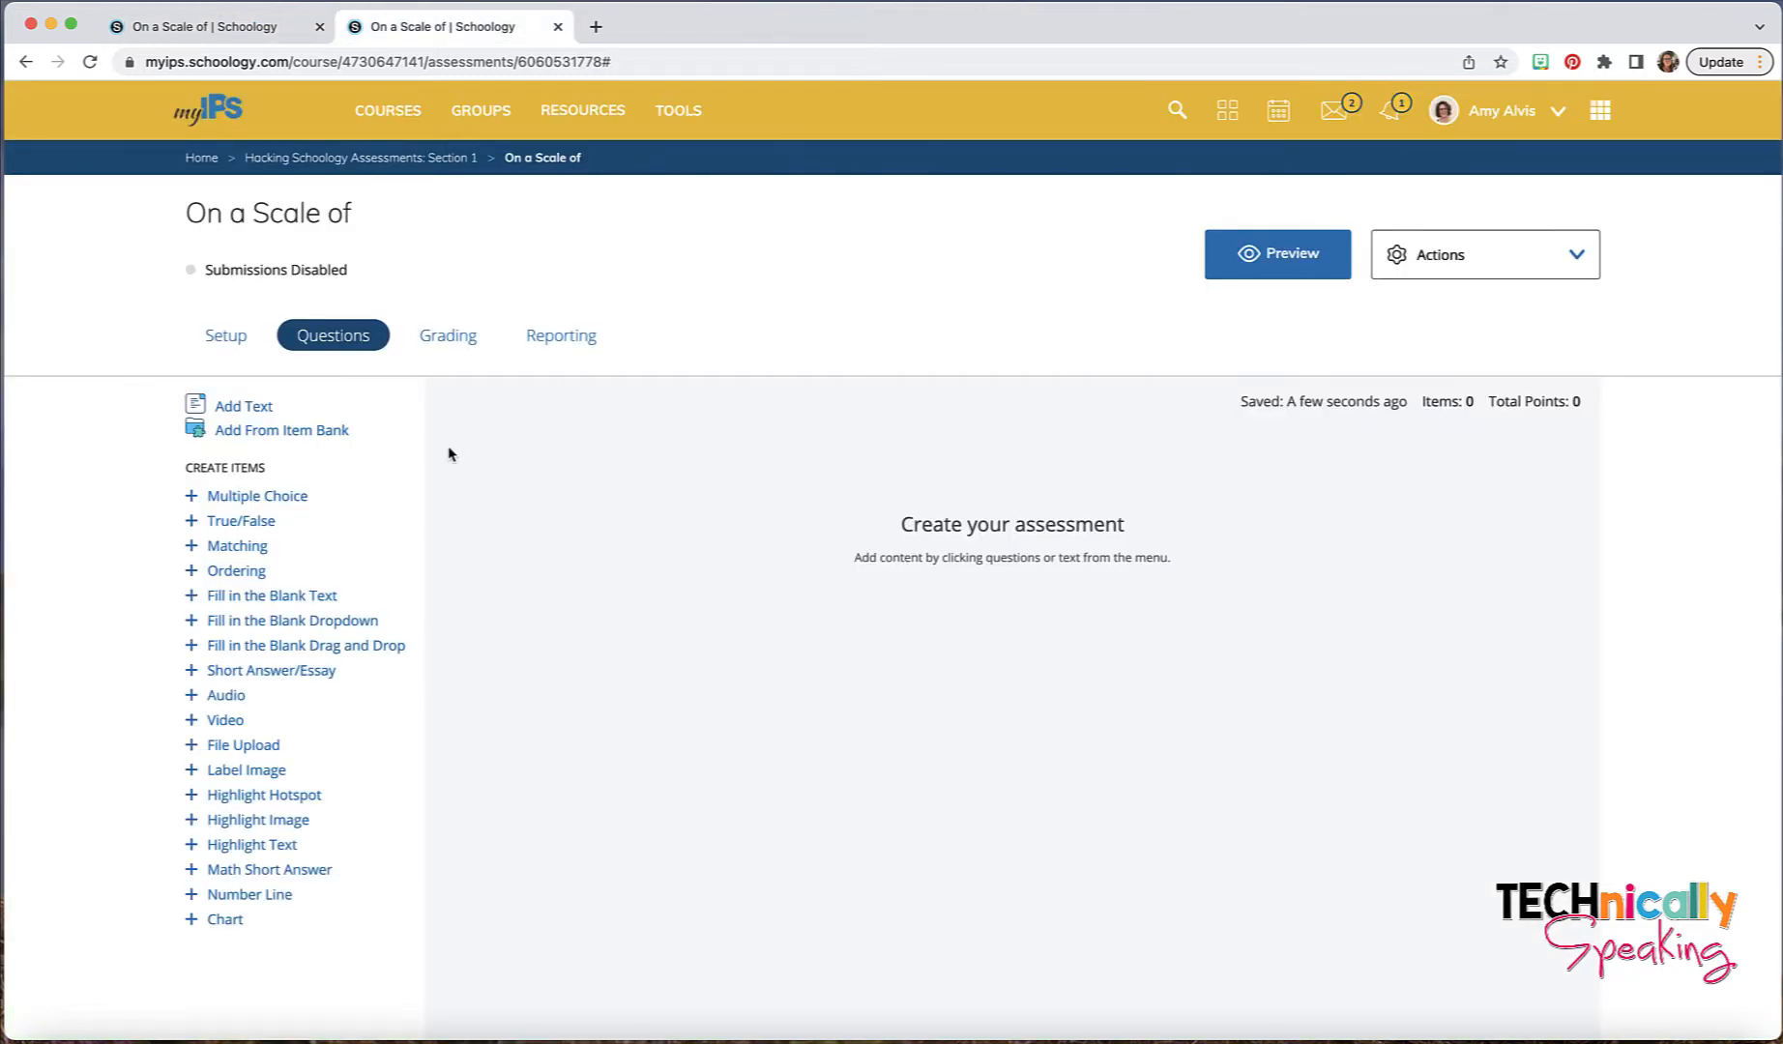
pyautogui.scroll(-1, 447, 450)
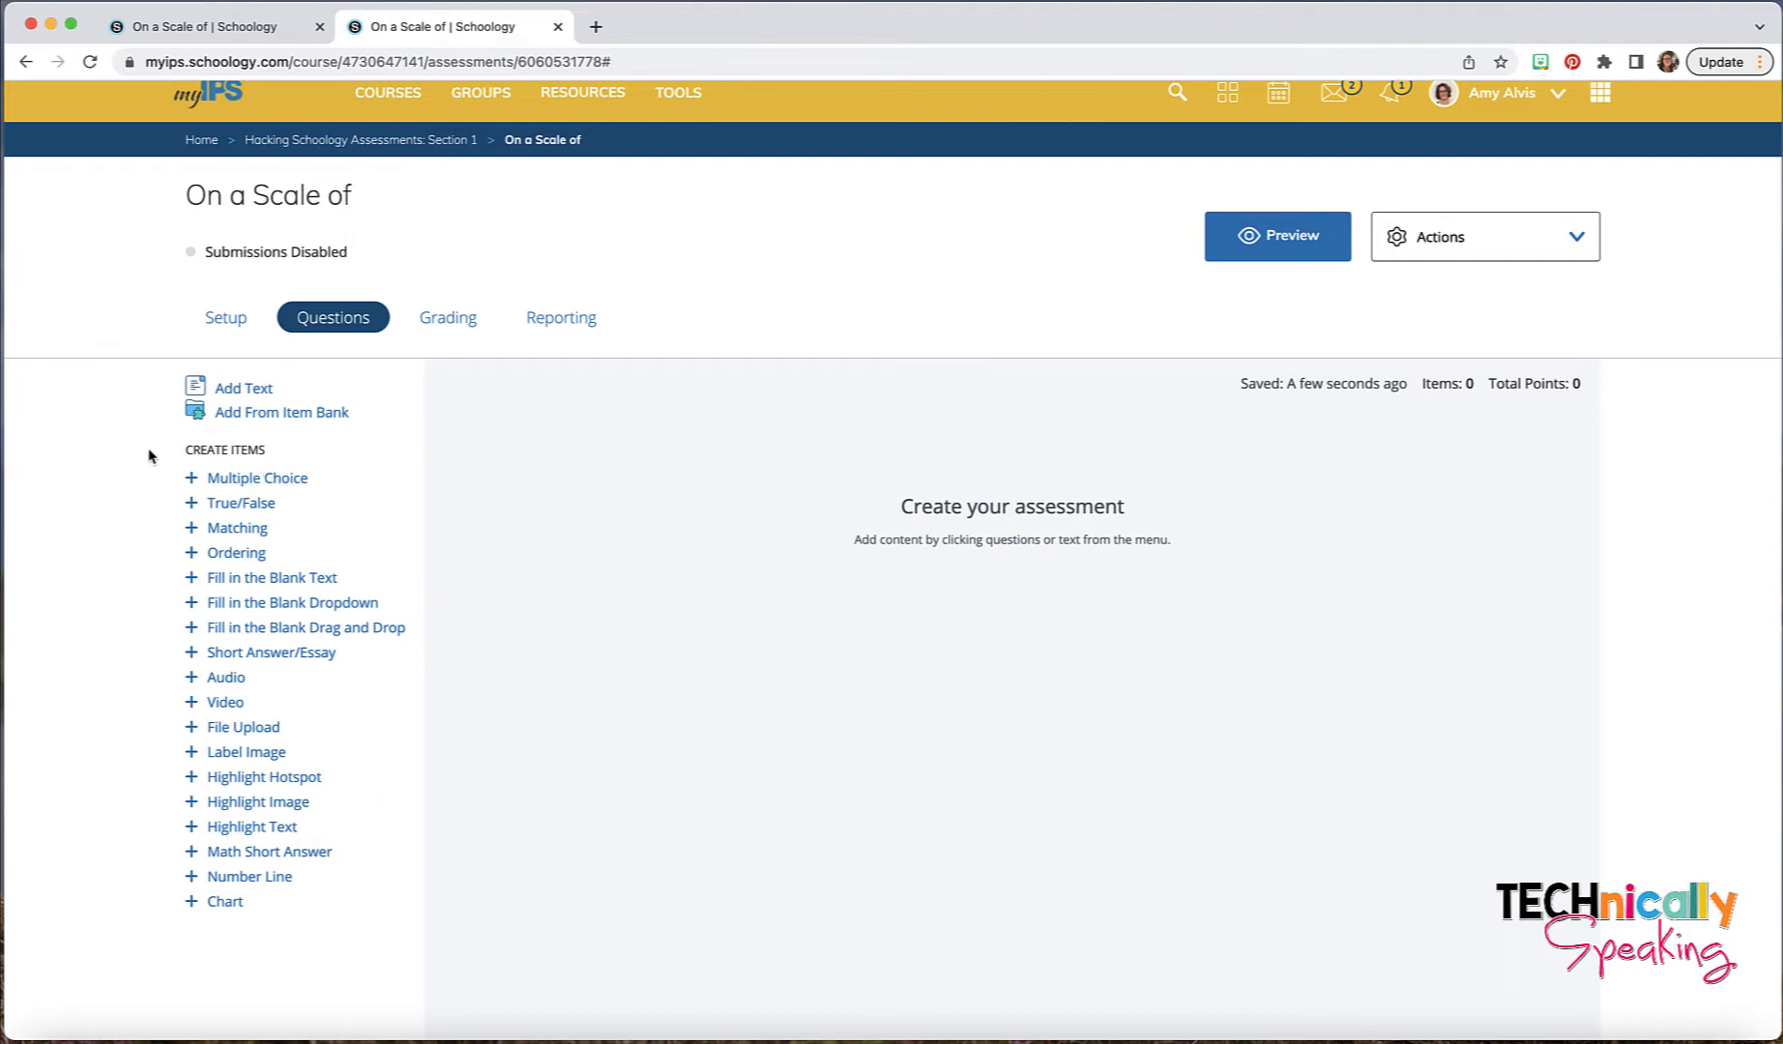
pyautogui.click(269, 777)
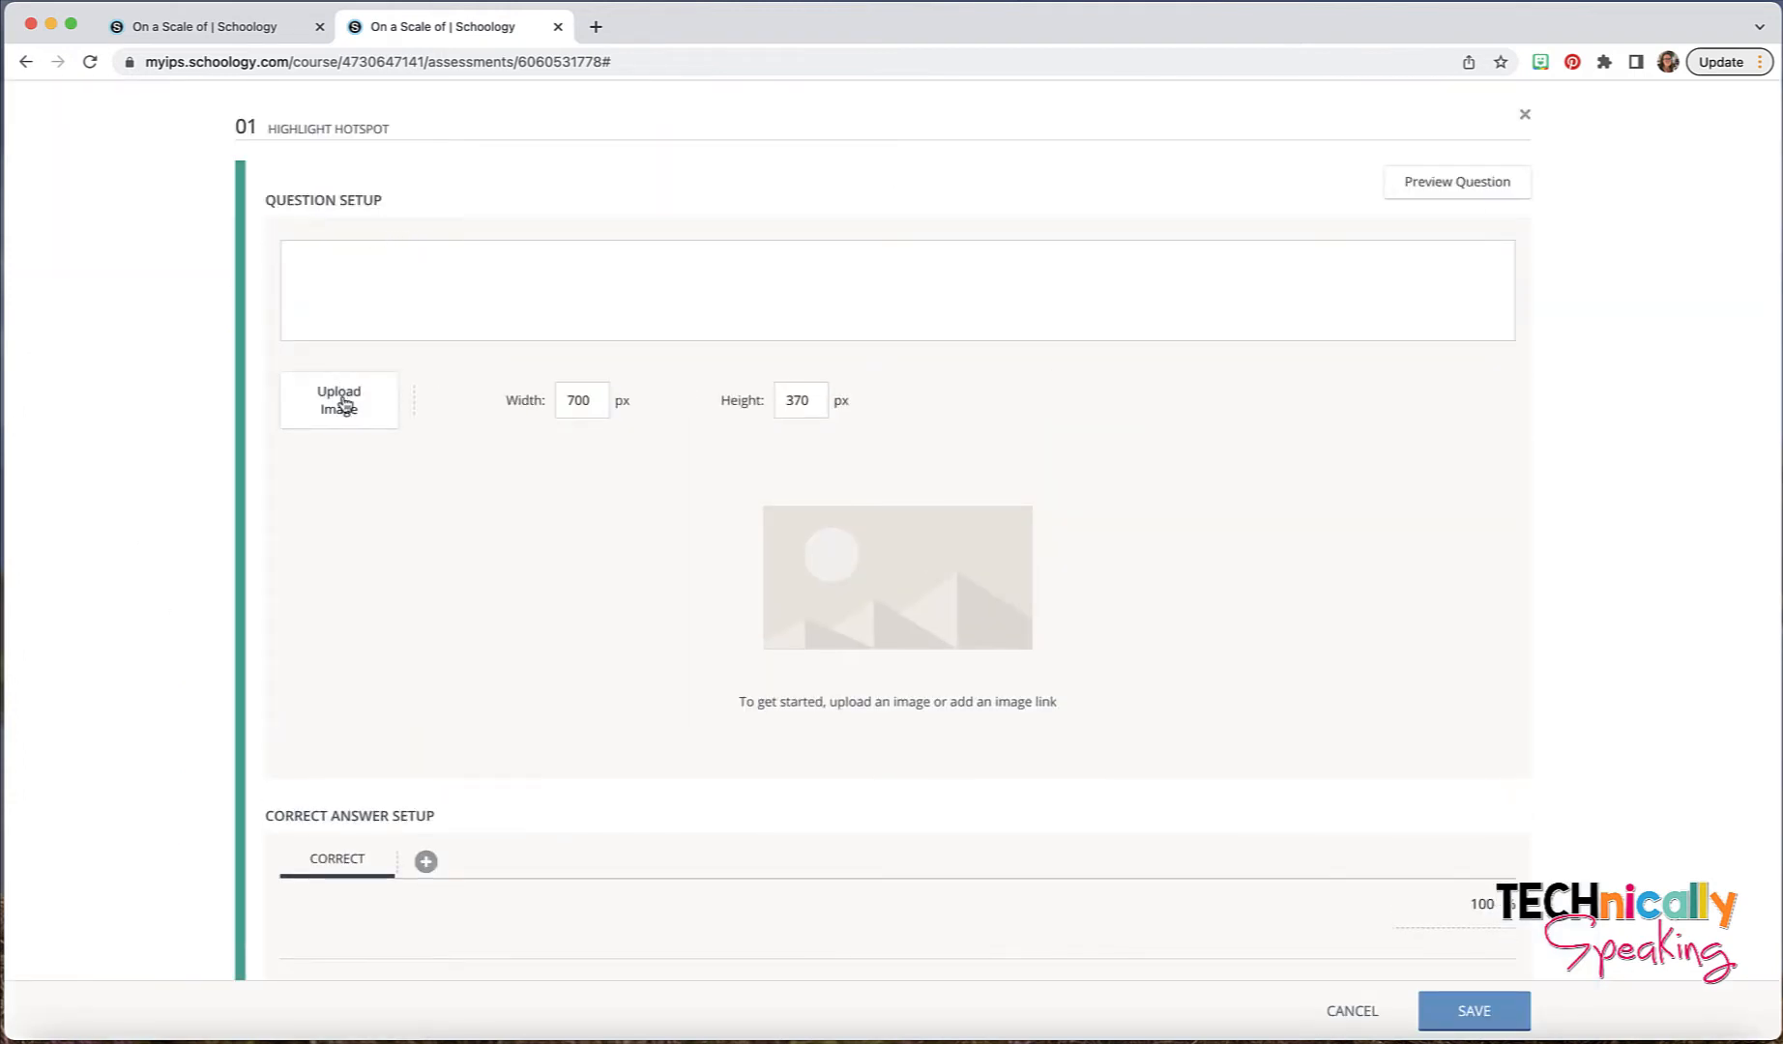
# - Upload the image "On a scale of.jpeg" to the hotspot question
pyautogui.click(343, 404)
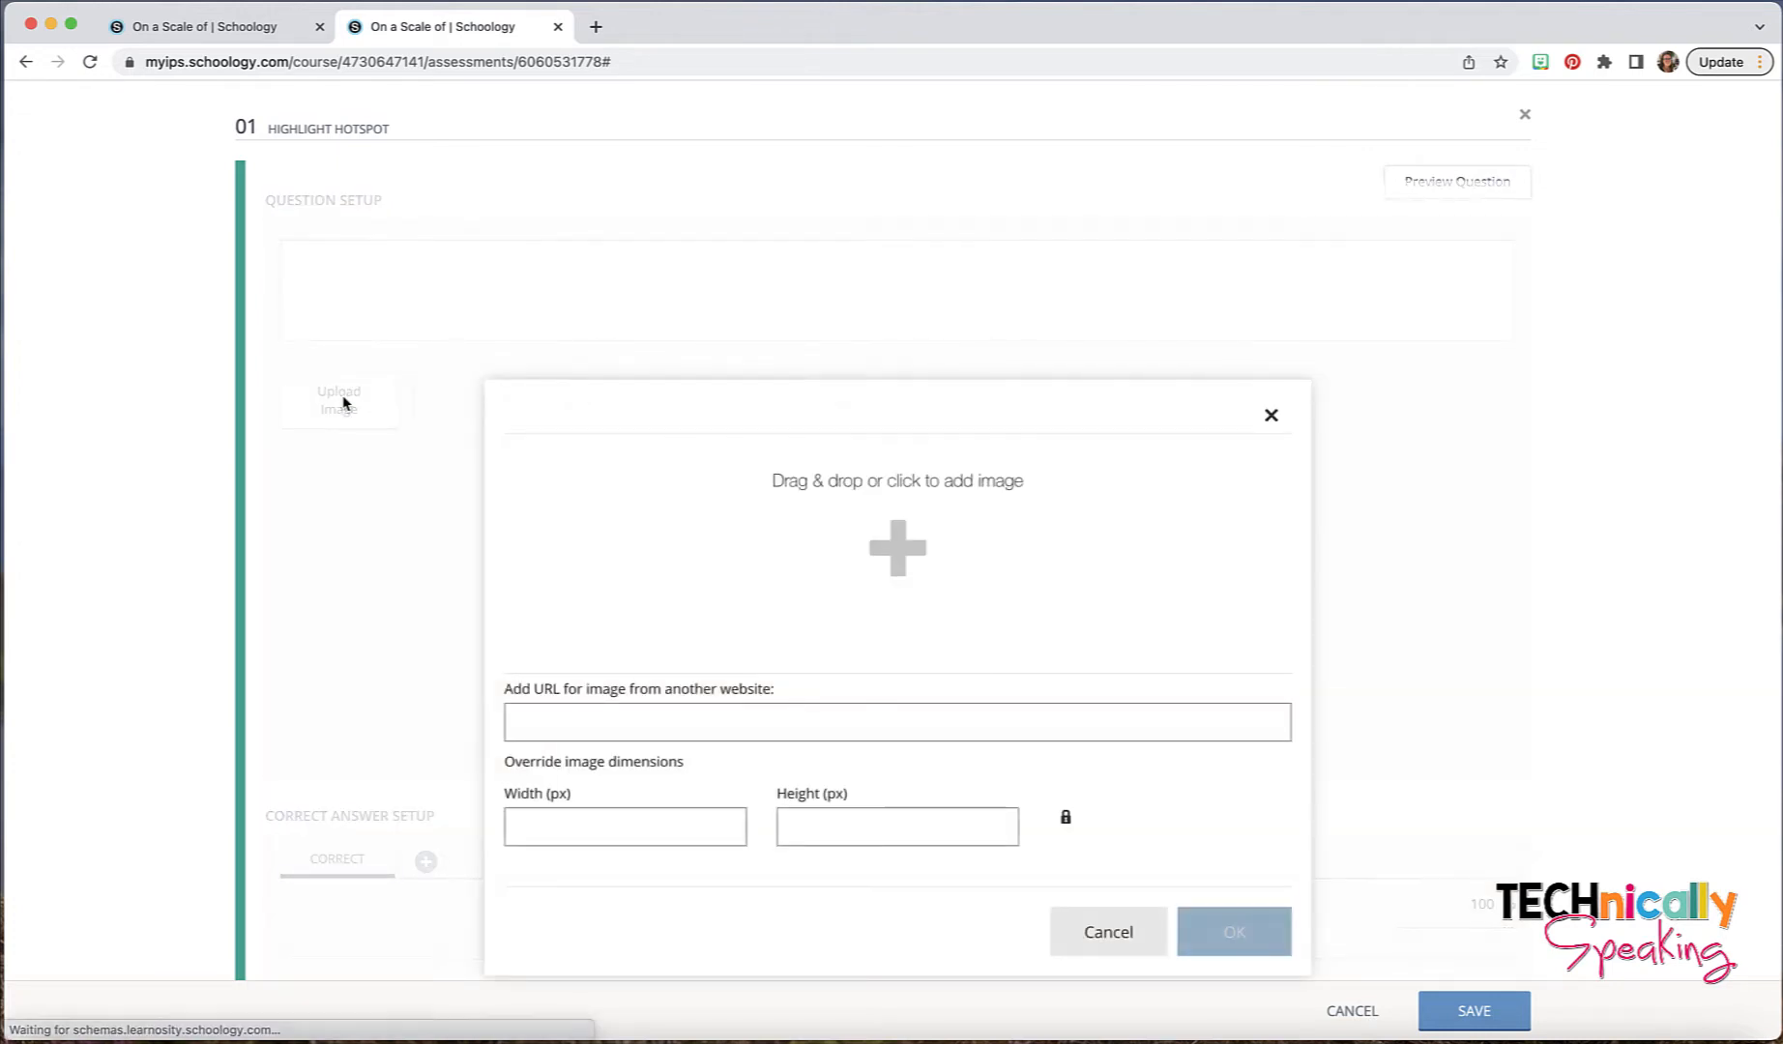
pyautogui.click(936, 516)
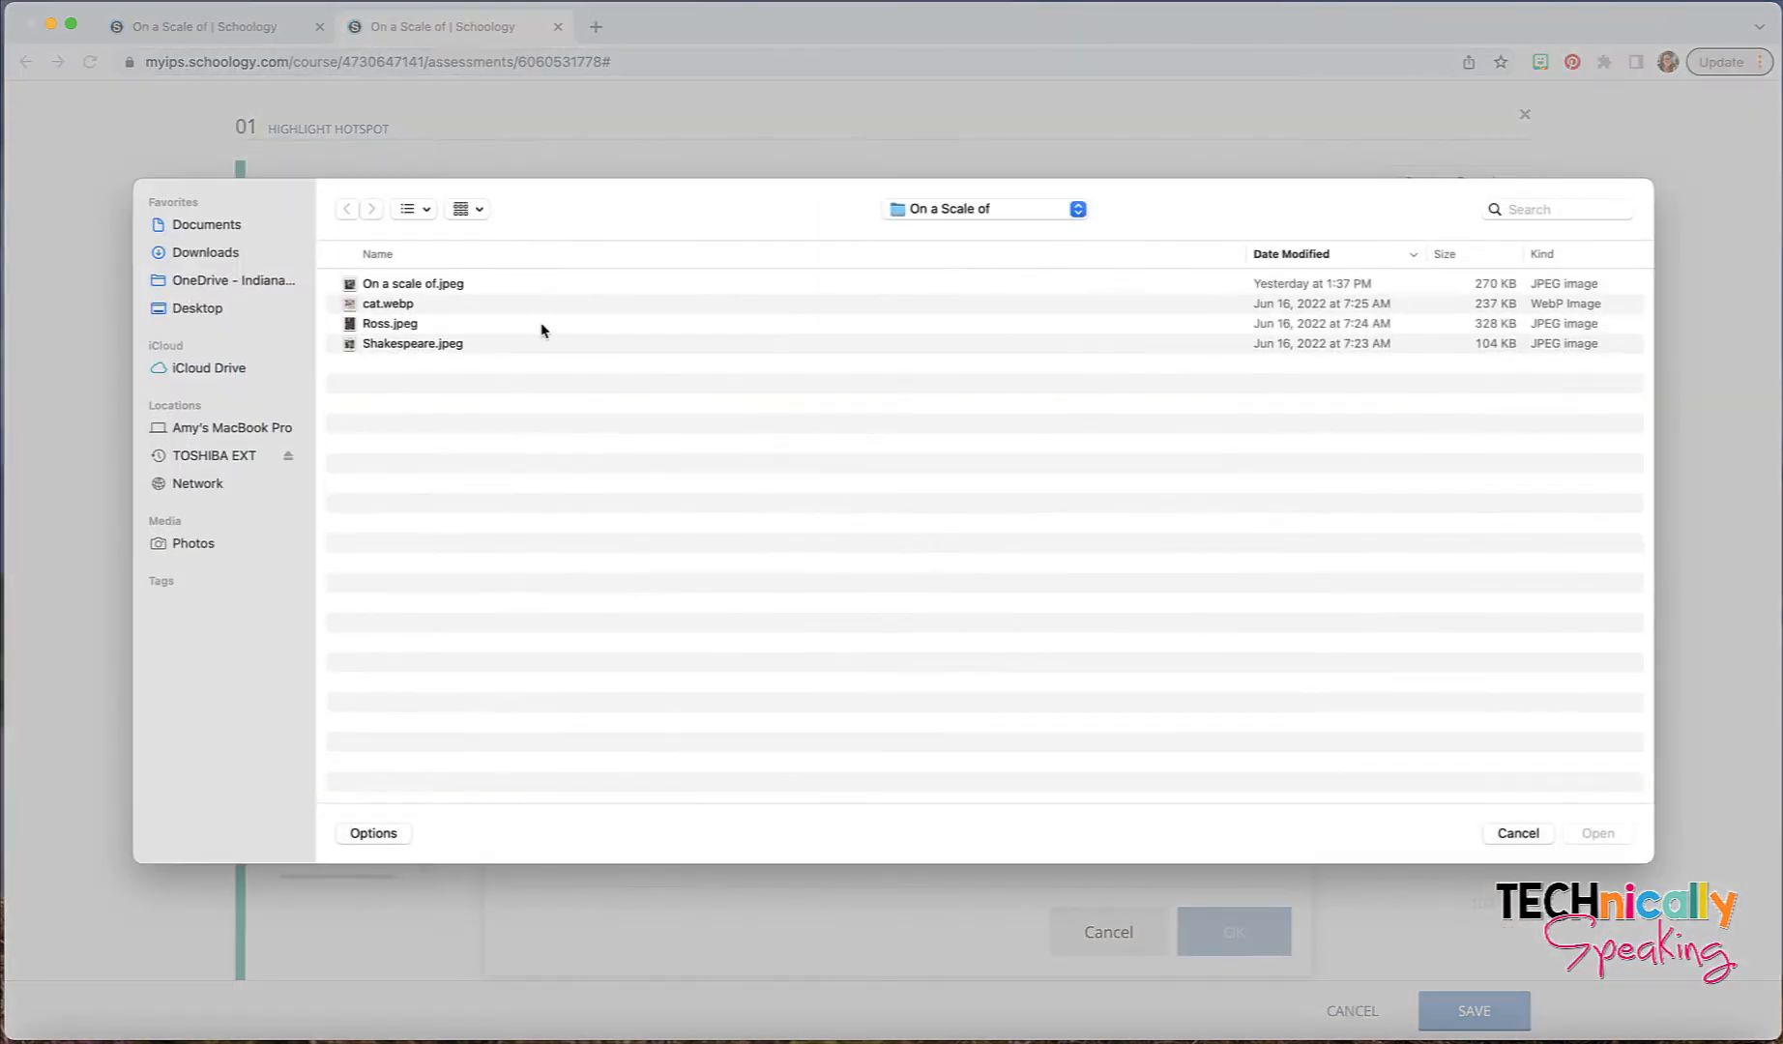
pyautogui.click(439, 286)
pyautogui.click(1597, 833)
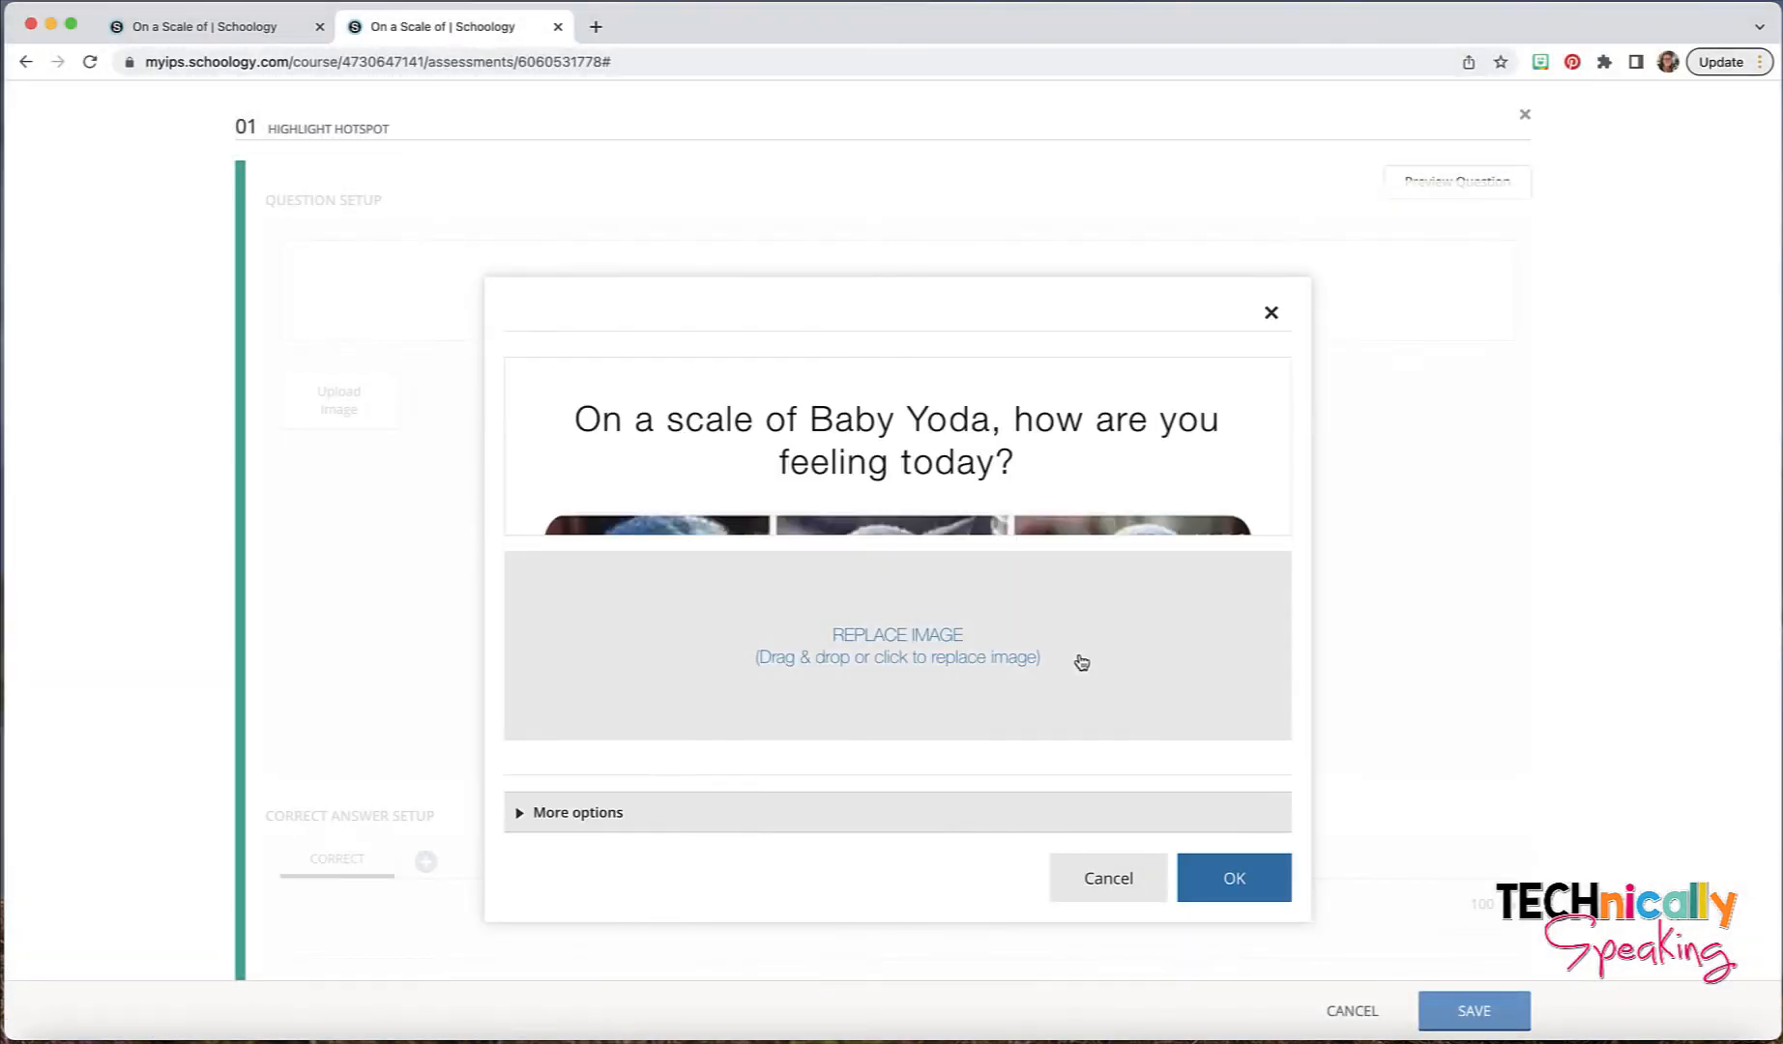
# - Set the uploaded image's width to 500 pixels and insert it into the question
pyautogui.click(643, 821)
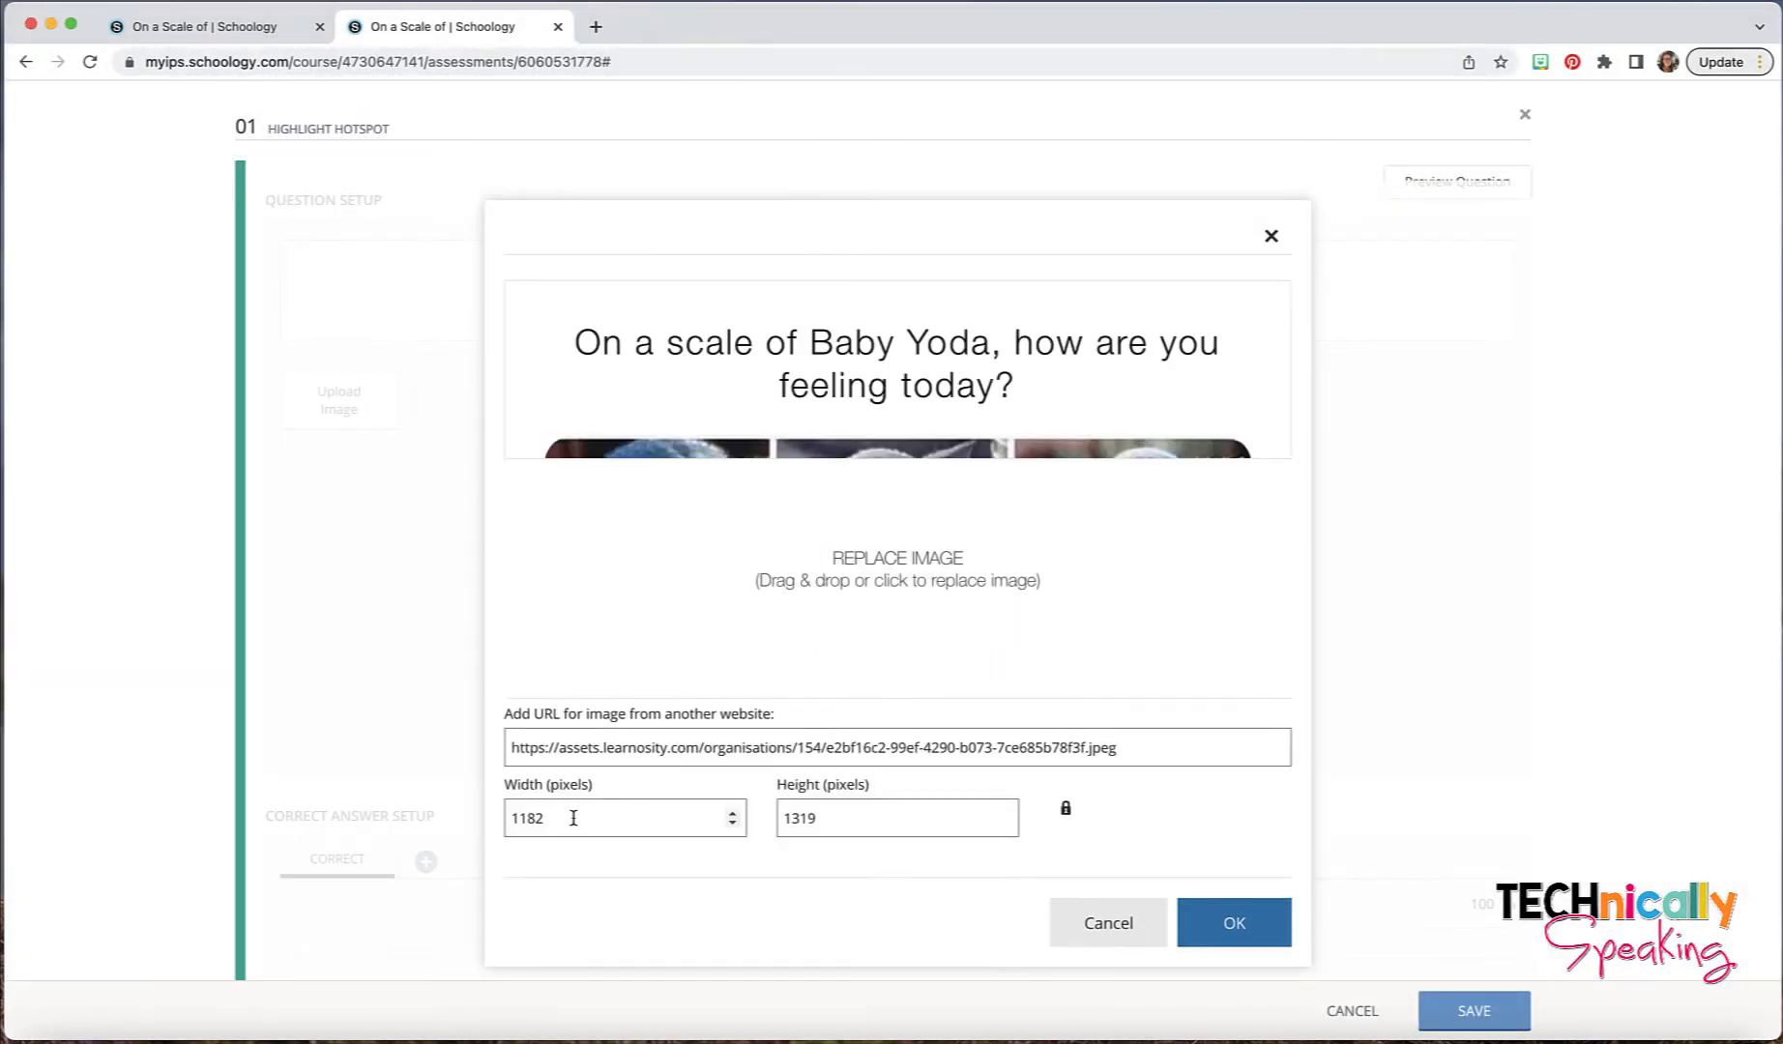
pyautogui.moveTo(555, 818); pyautogui.dragTo(495, 823)
pyautogui.write('500')
pyautogui.click(1220, 923)
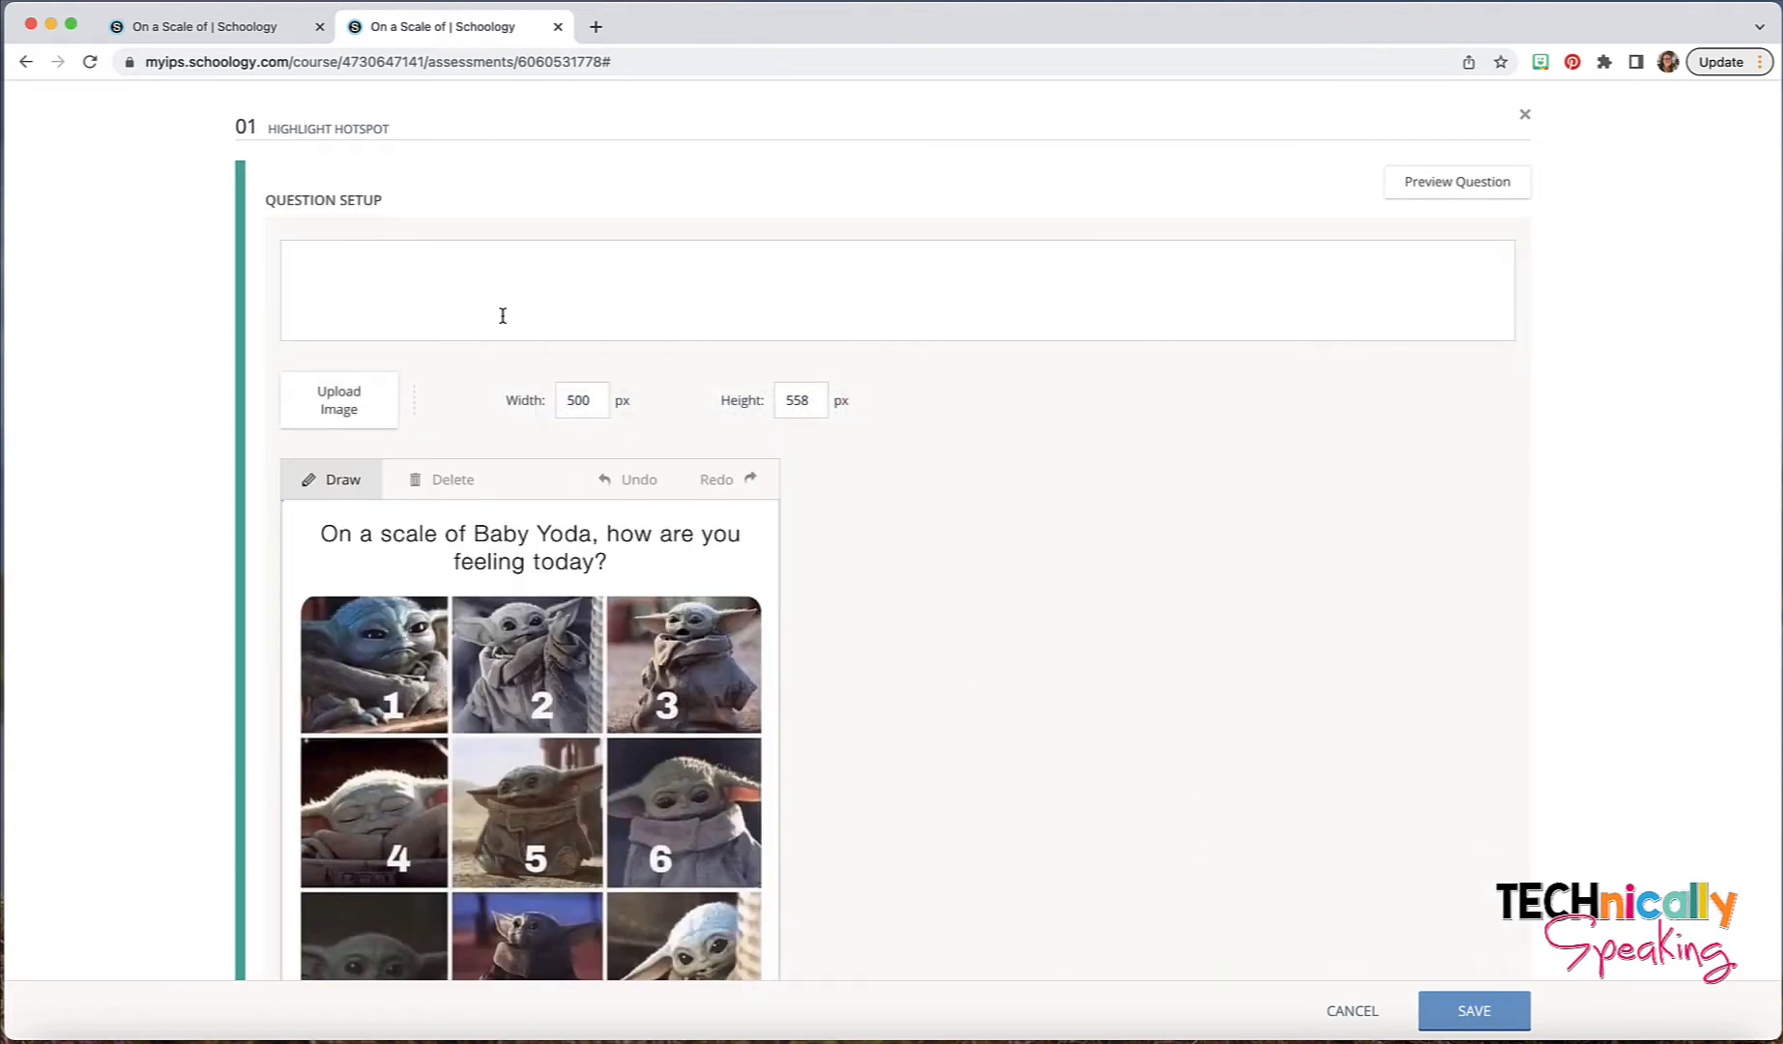
# - Enter the question text "On a scale of Baby Yoda, how are you feeling today?"
pyautogui.click(377, 270)
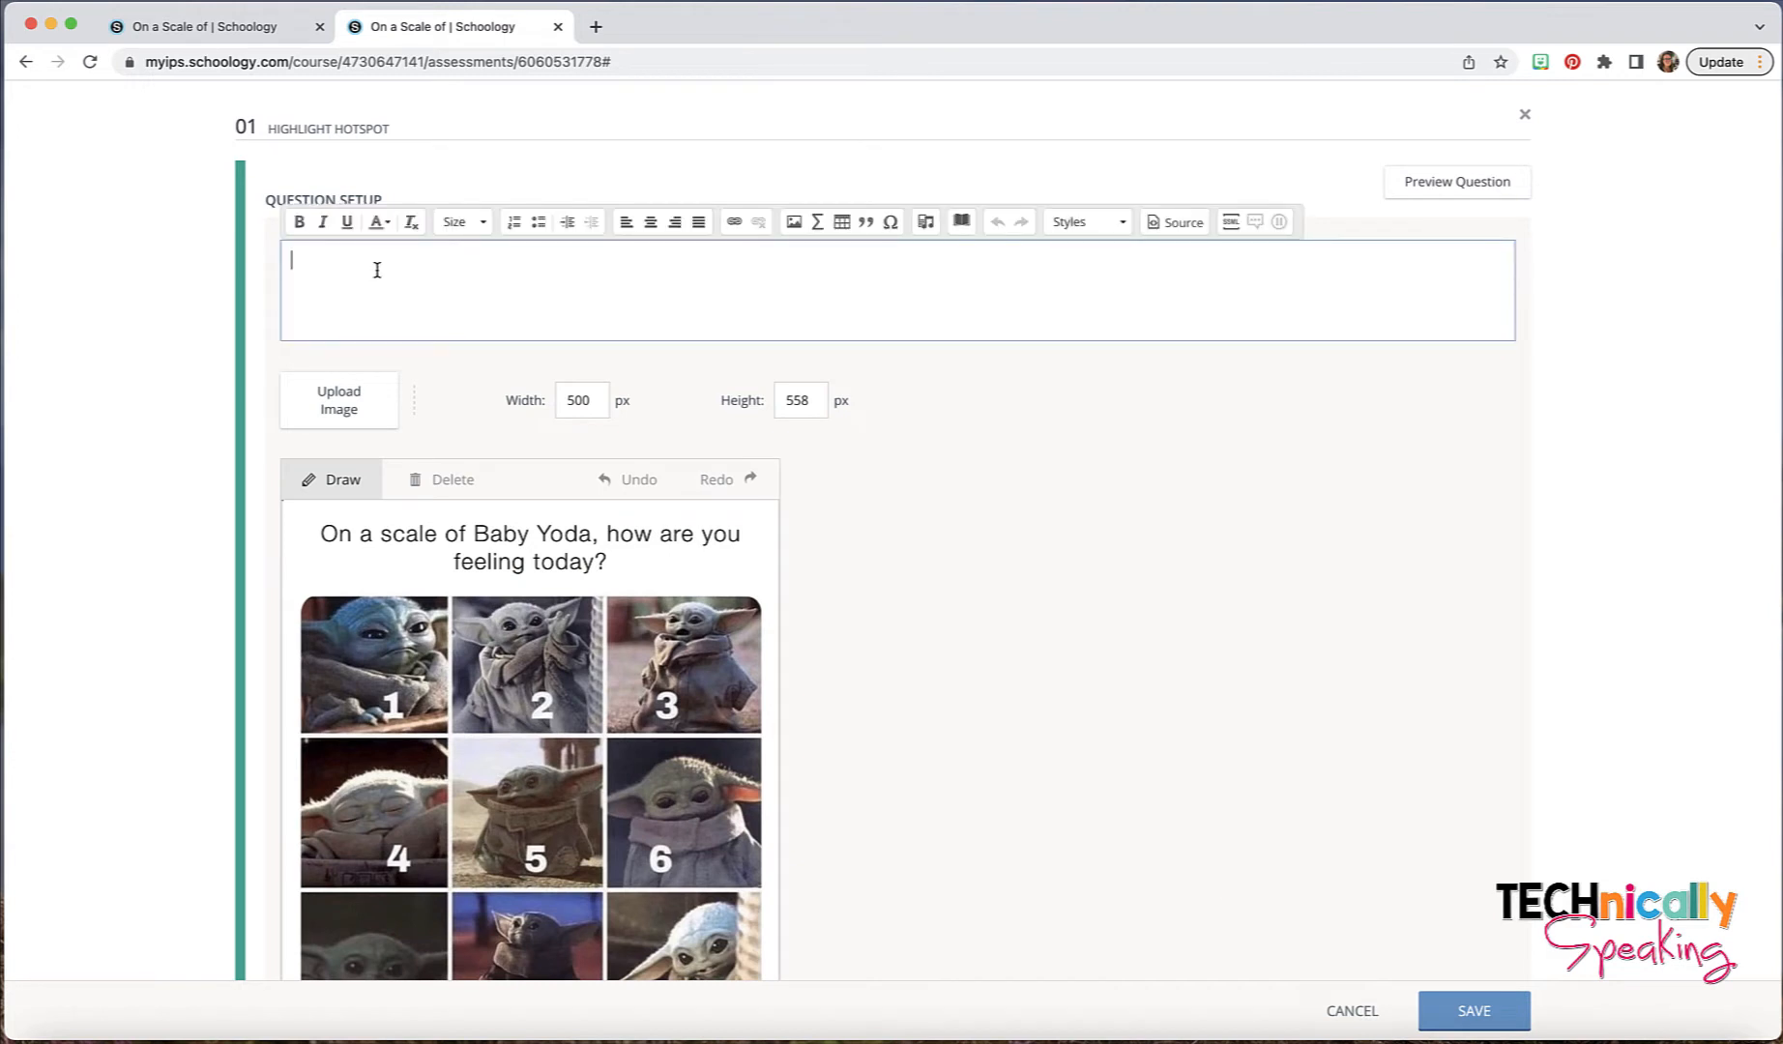
pyautogui.write('On a scale of Baby Yoda, how are ')
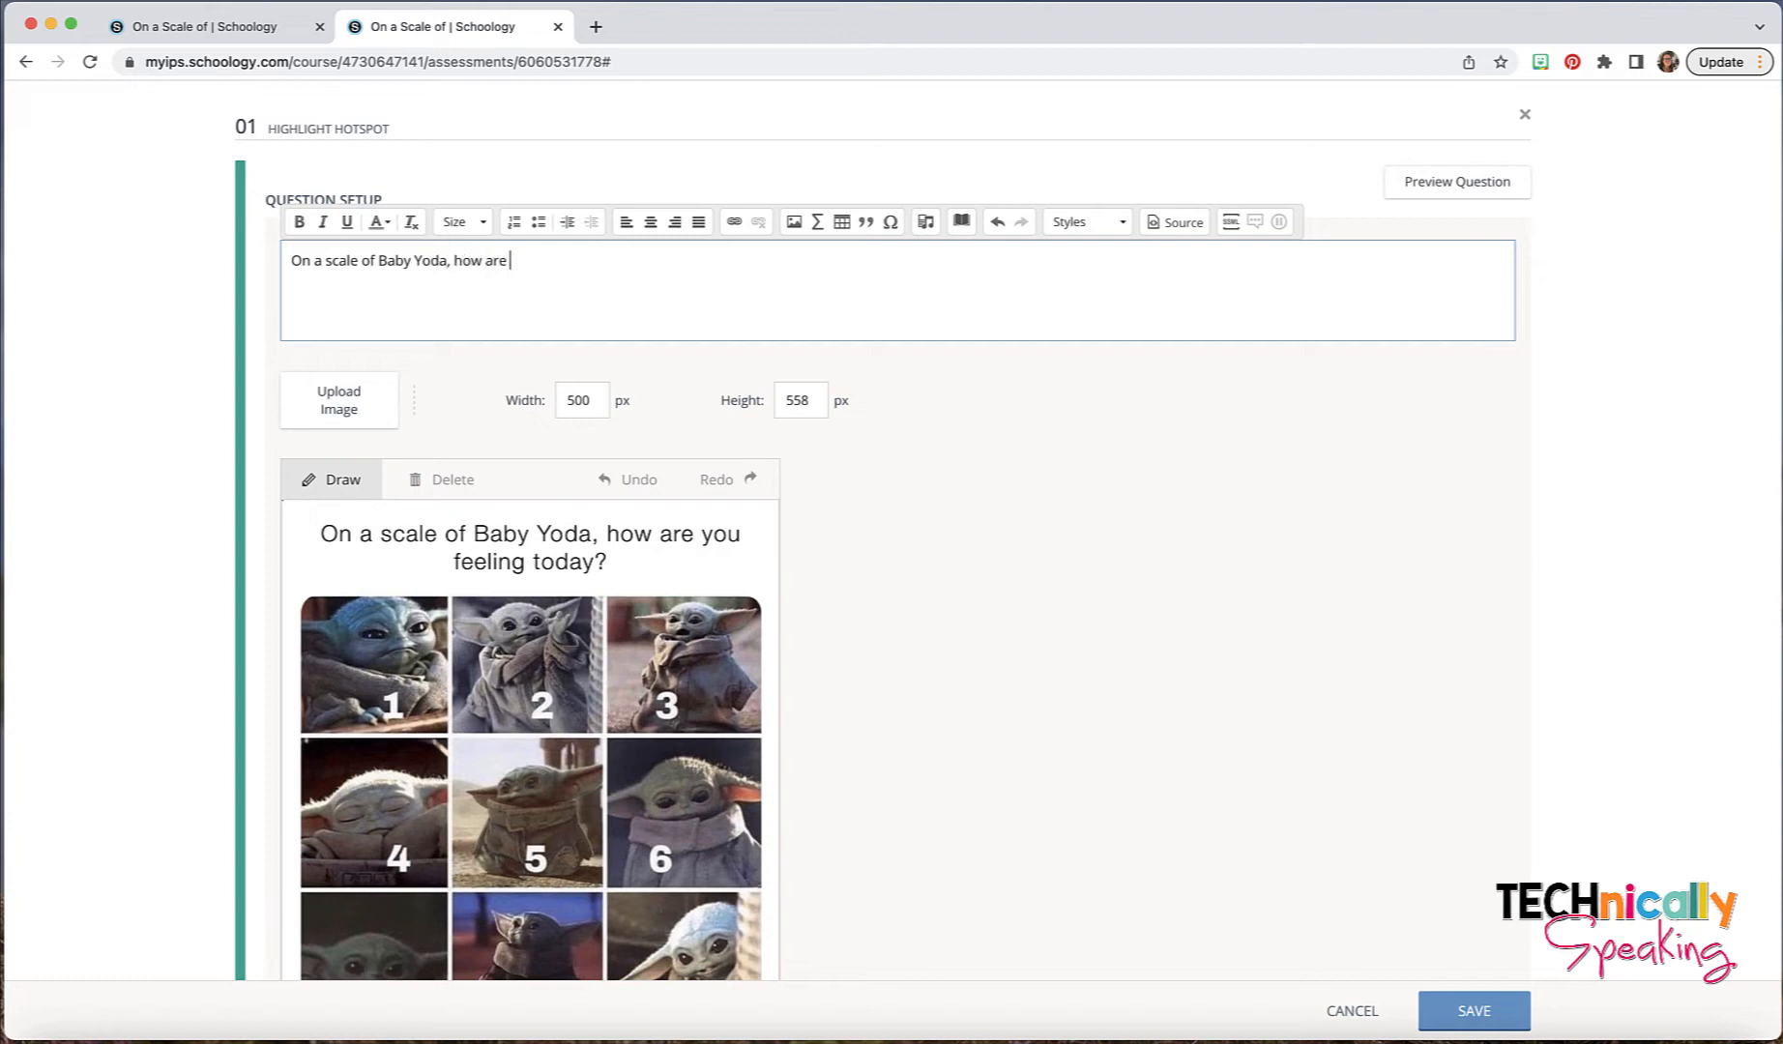
pyautogui.write('you feeling today?')
# - Outline Baby Yoda pictures 1 and 2 as separate rectangular hotspots
pyautogui.scroll(-3, 367, 335)
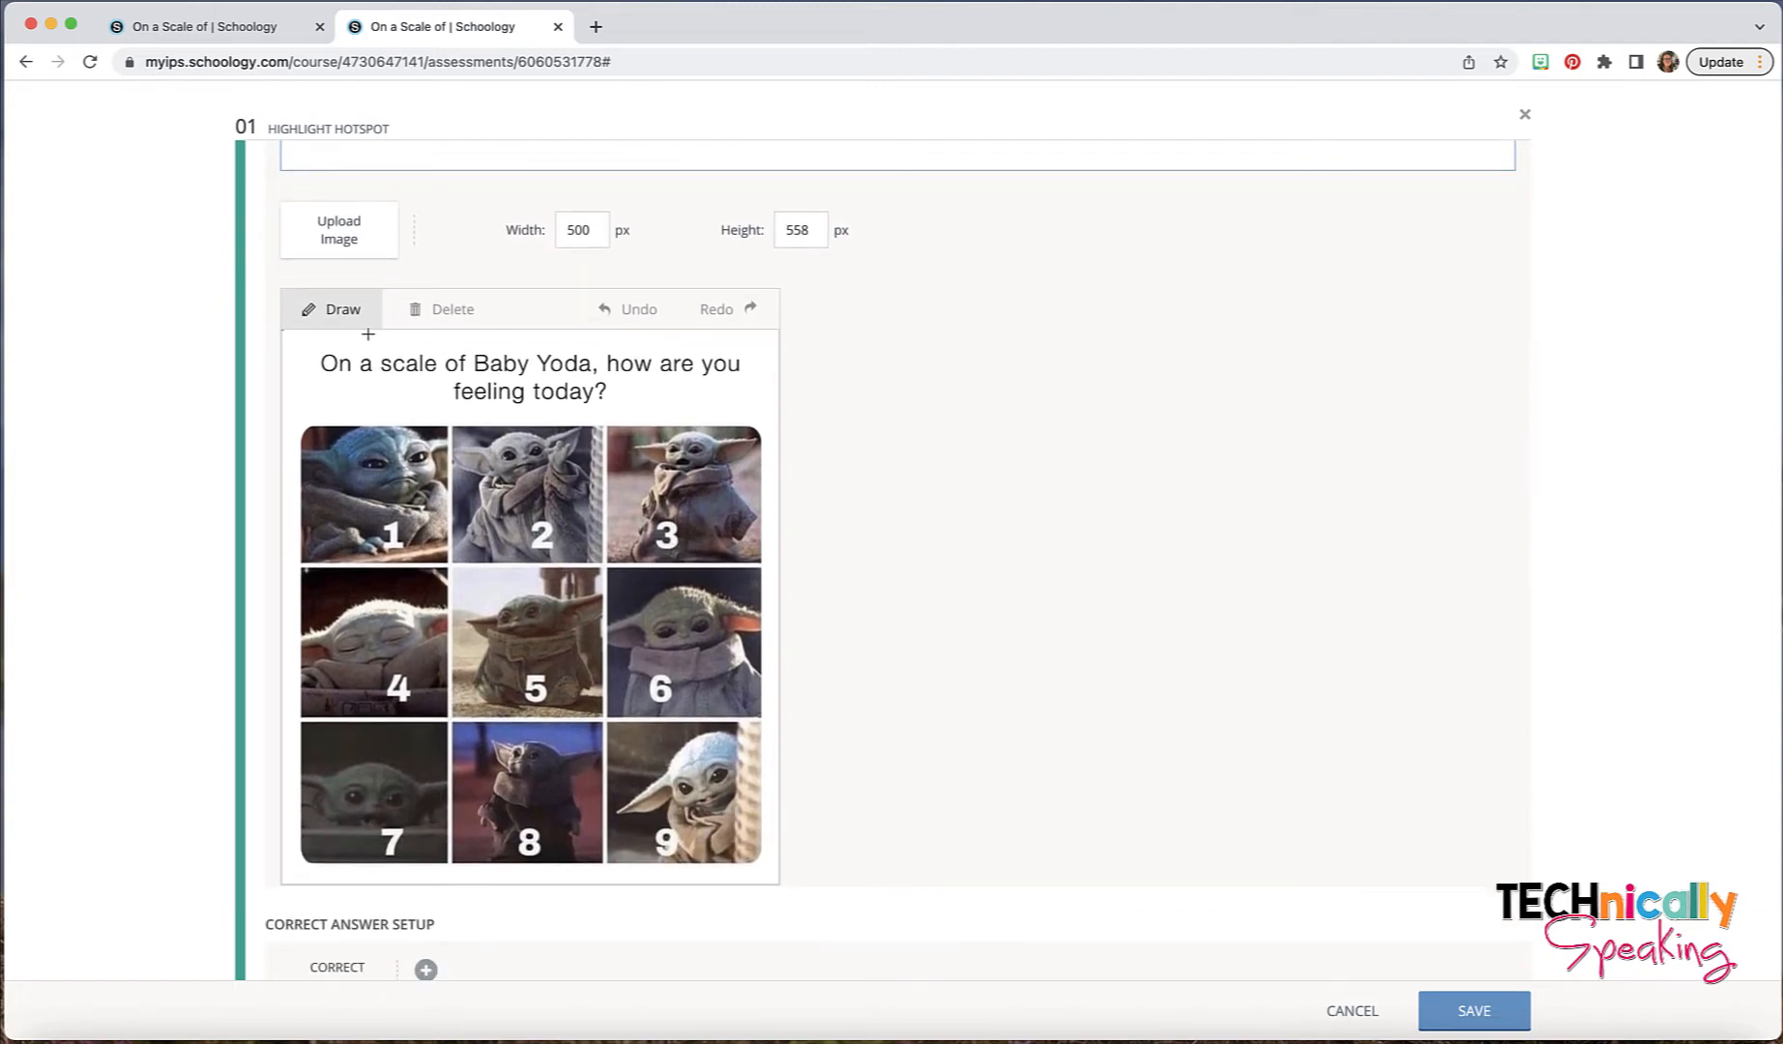
pyautogui.click(449, 423)
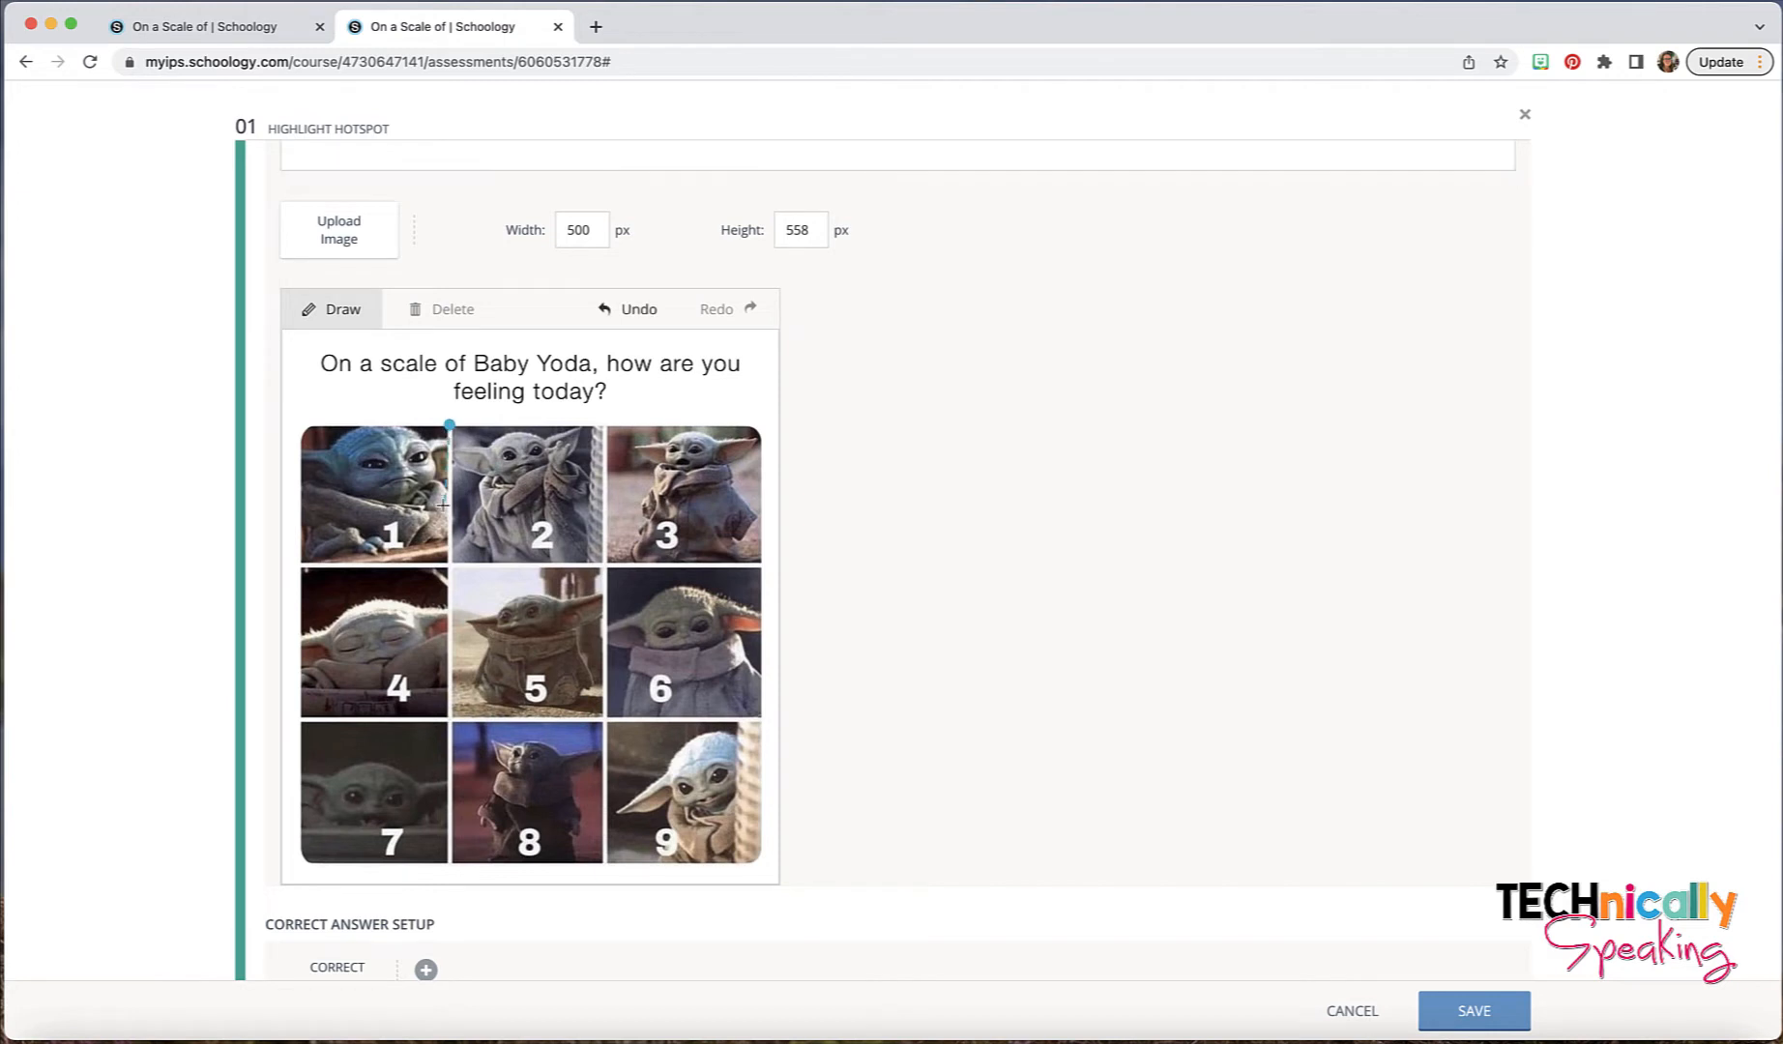
pyautogui.click(444, 563)
pyautogui.click(303, 563)
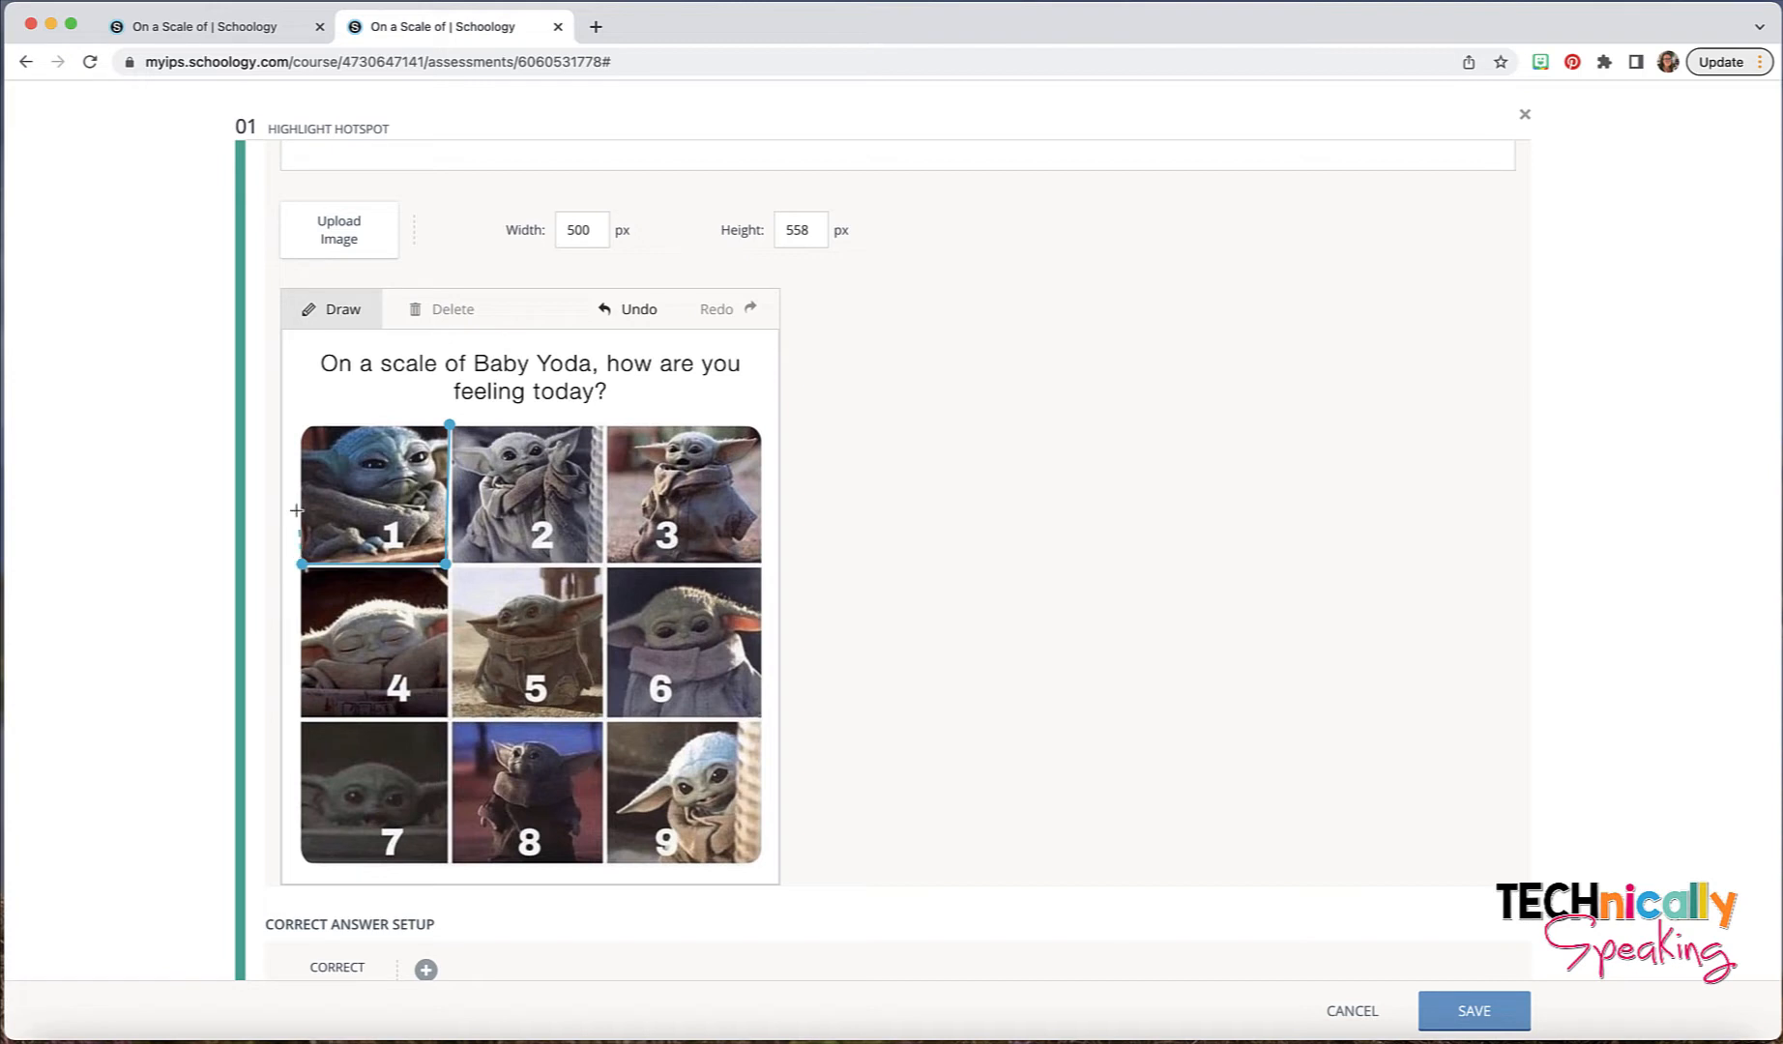
pyautogui.click(302, 424)
pyautogui.click(447, 423)
pyautogui.click(602, 426)
pyautogui.click(601, 562)
pyautogui.click(453, 563)
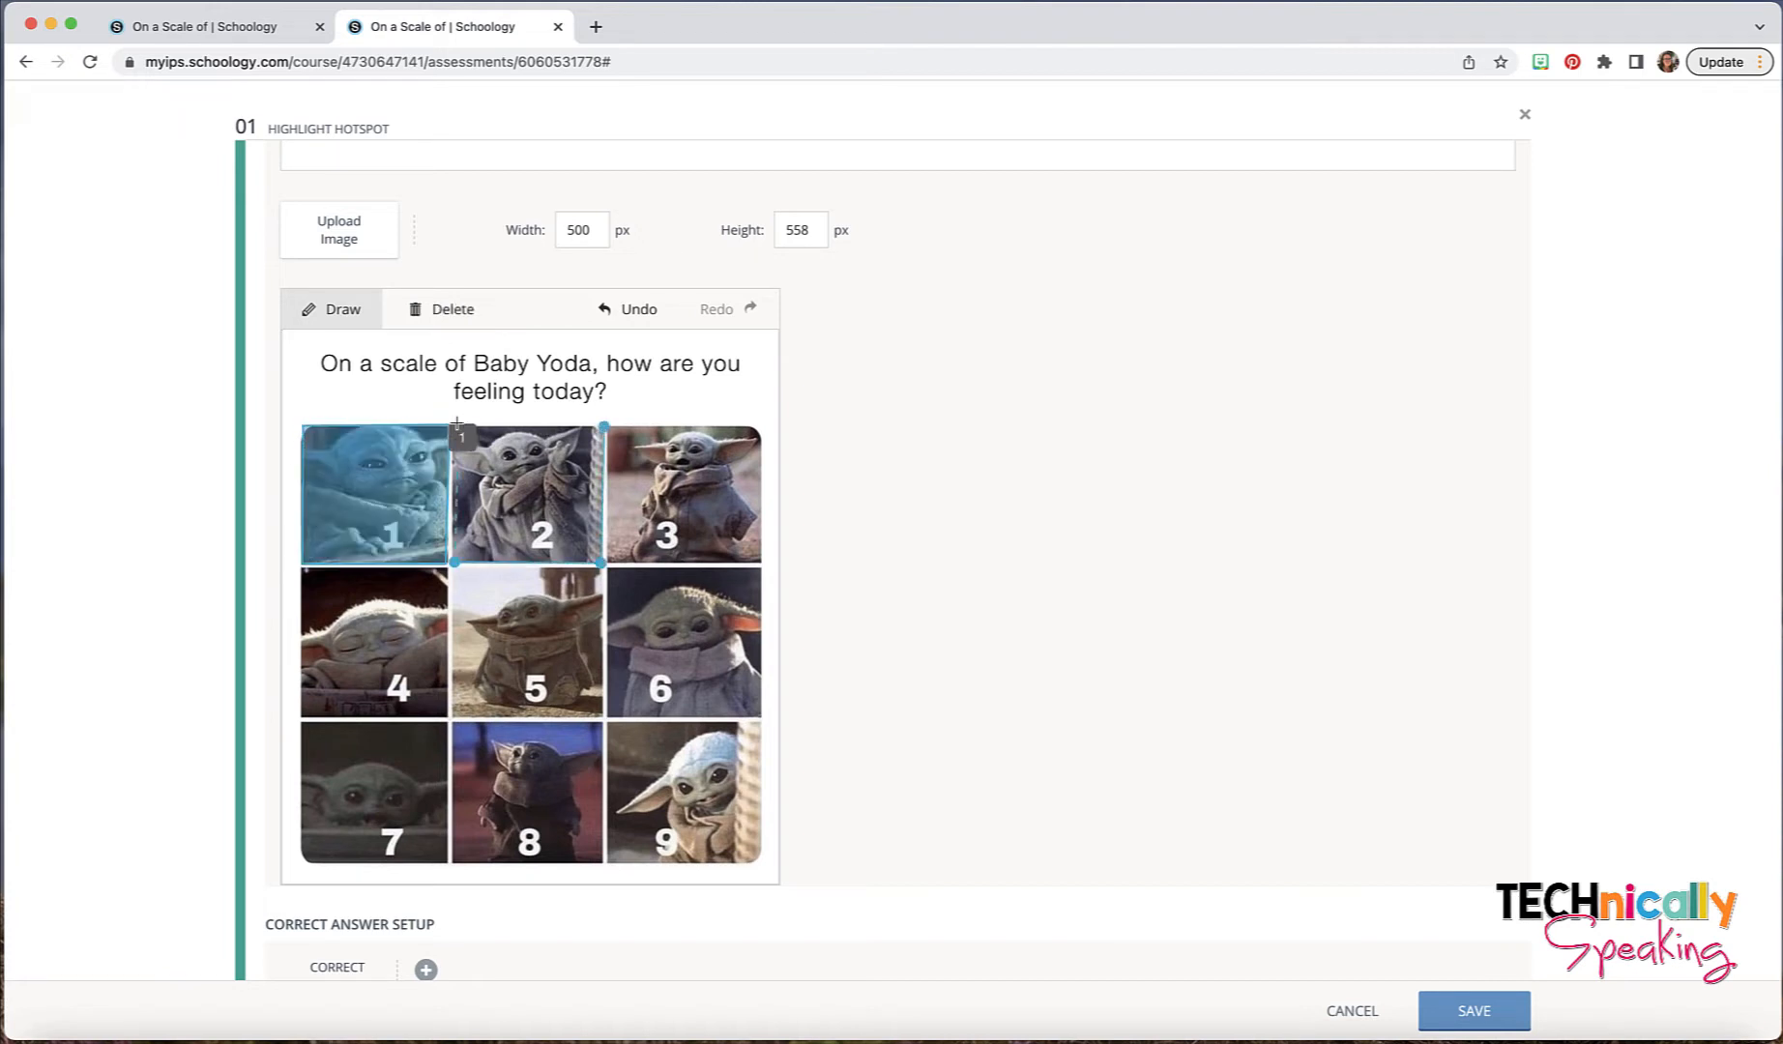
pyautogui.click(456, 423)
pyautogui.click(602, 426)
# - Outline Baby Yoda pictures 3 and 6 as separate rectangular hotspots
pyautogui.click(761, 426)
pyautogui.click(761, 561)
pyautogui.click(608, 561)
pyautogui.click(608, 426)
pyautogui.click(761, 426)
pyautogui.click(762, 569)
pyautogui.click(608, 569)
pyautogui.click(609, 716)
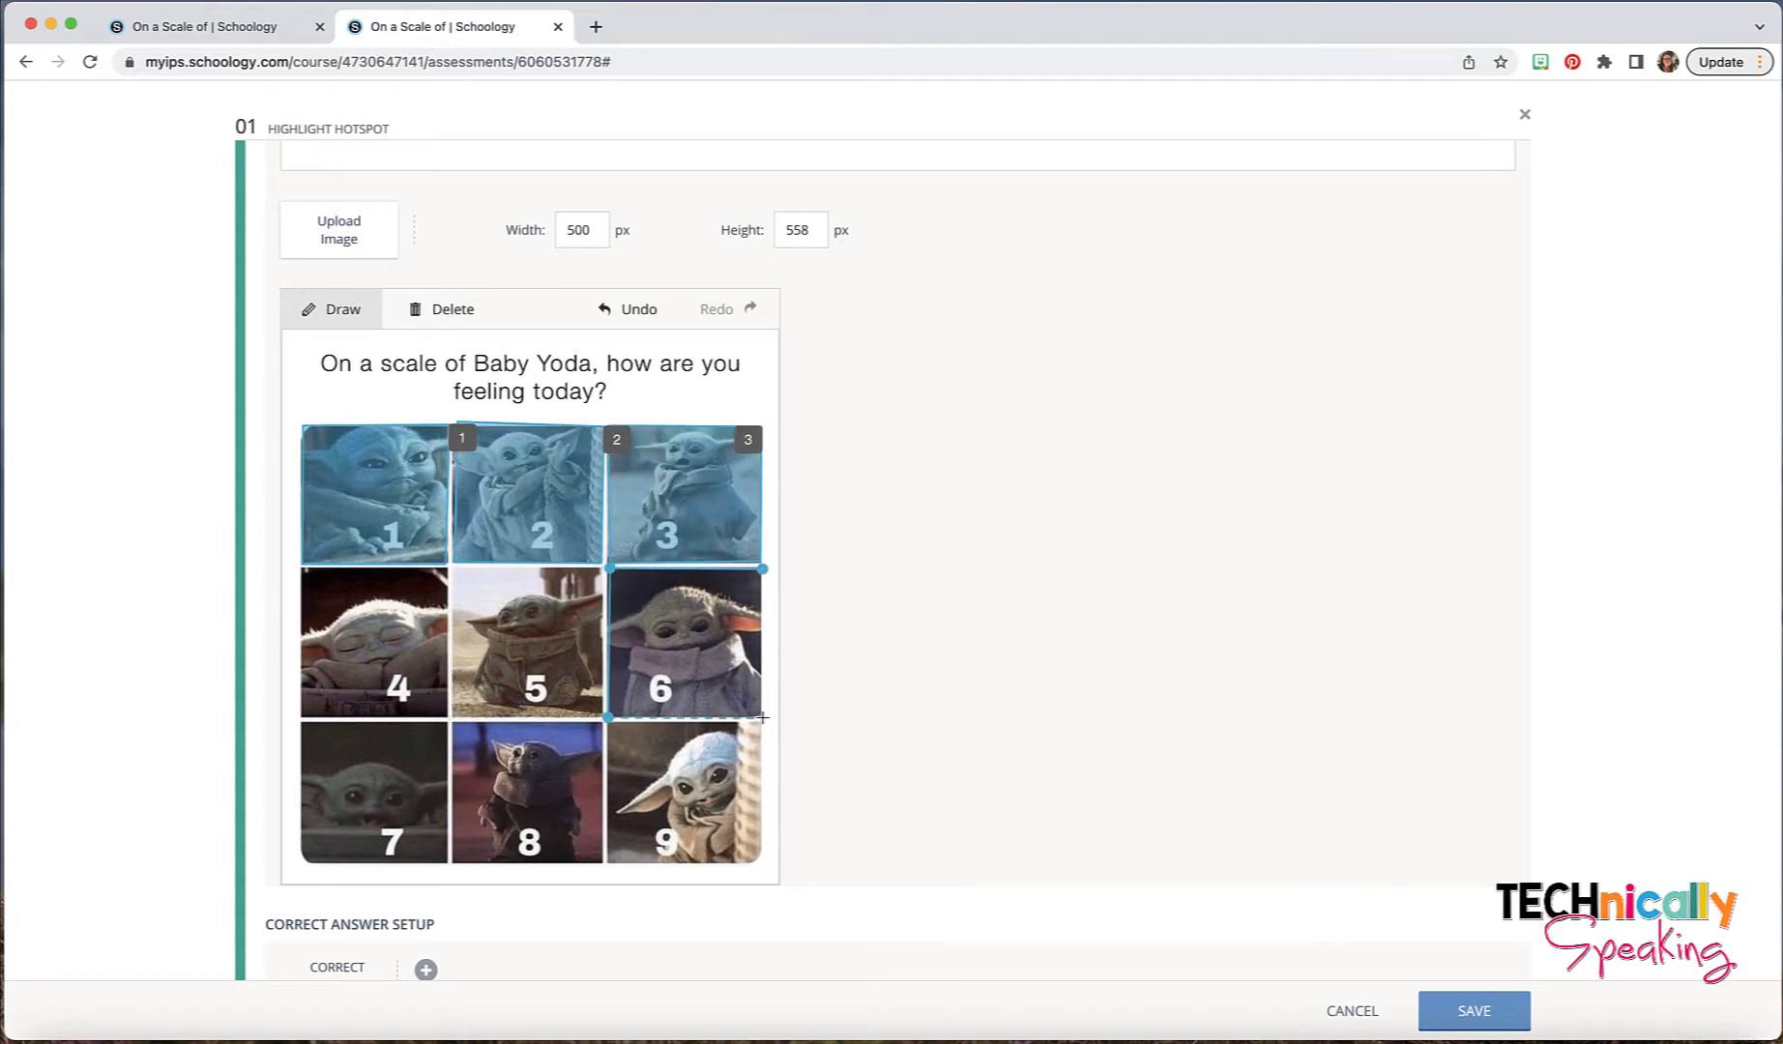
pyautogui.click(763, 717)
# - Outline Baby Yoda pictures 5 and 4 as separate rectangular hotspots
pyautogui.click(602, 716)
pyautogui.click(452, 717)
pyautogui.click(455, 570)
pyautogui.click(602, 569)
pyautogui.click(446, 718)
pyautogui.click(447, 571)
pyautogui.click(303, 570)
pyautogui.click(302, 716)
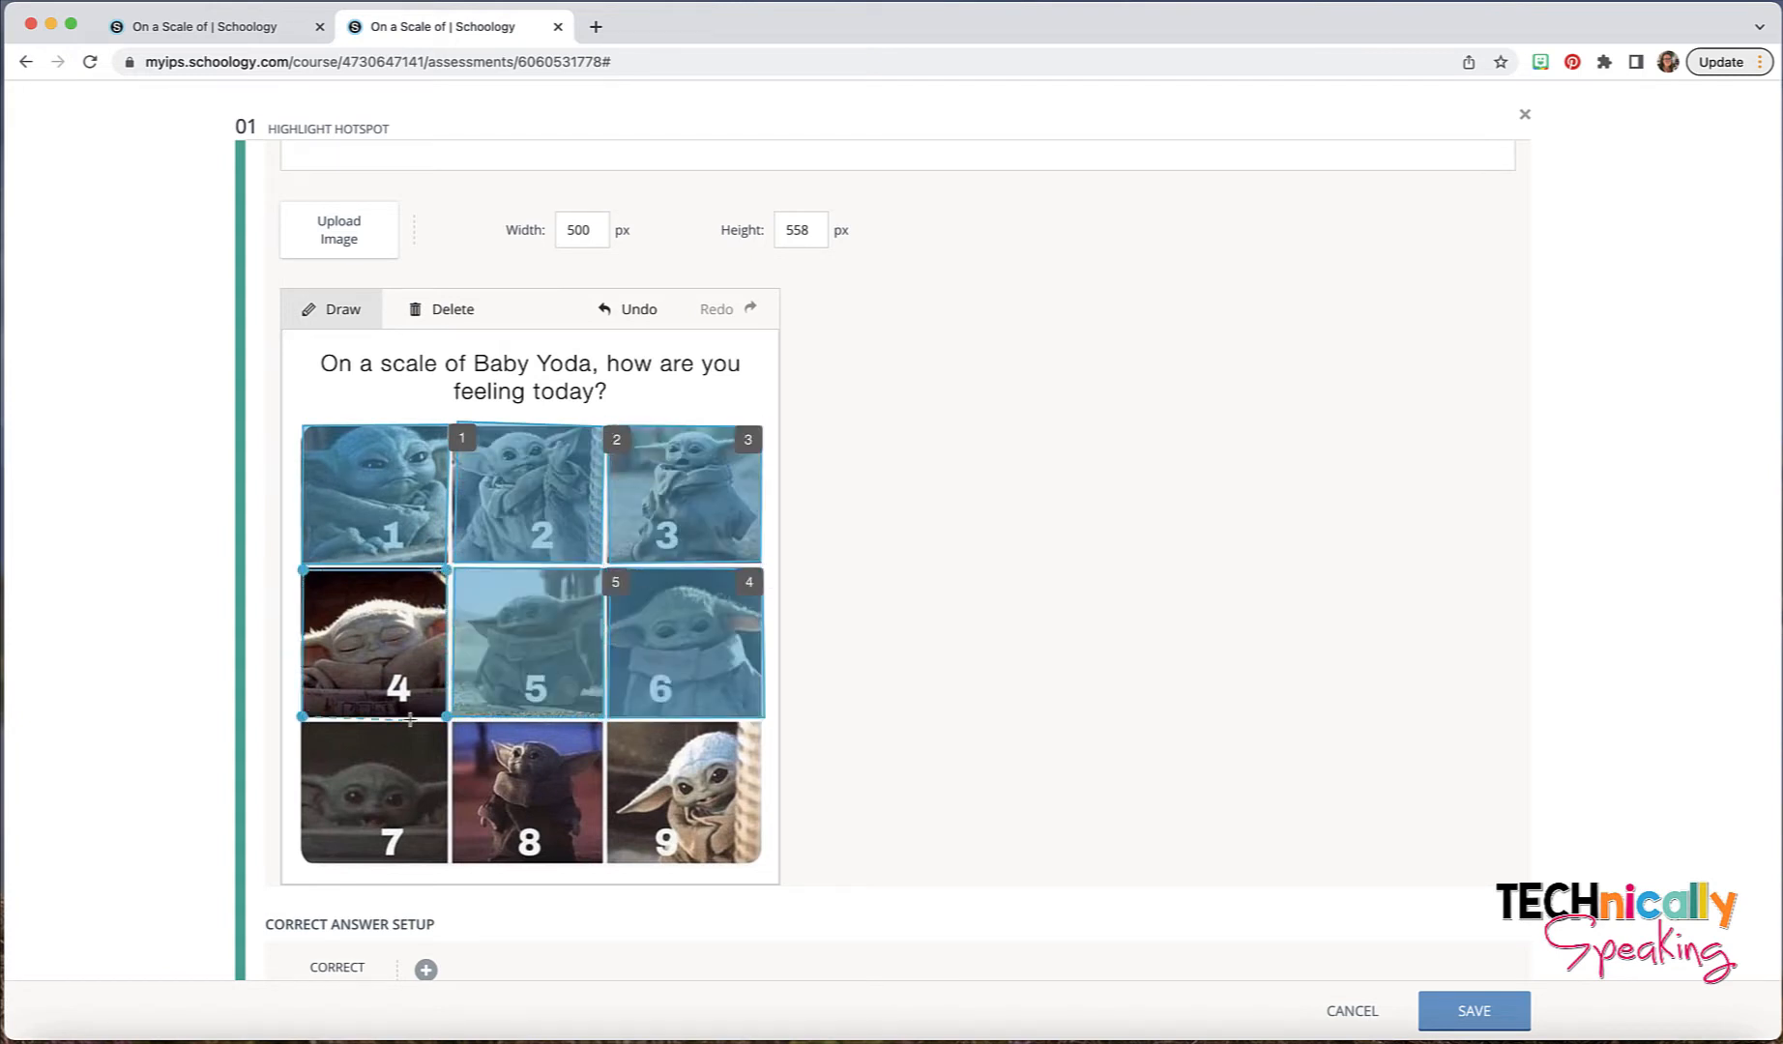
# - Outline Baby Yoda pictures 9 and 8 as separate rectangular hotspots
pyautogui.click(761, 723)
pyautogui.click(608, 723)
pyautogui.click(608, 862)
pyautogui.click(764, 864)
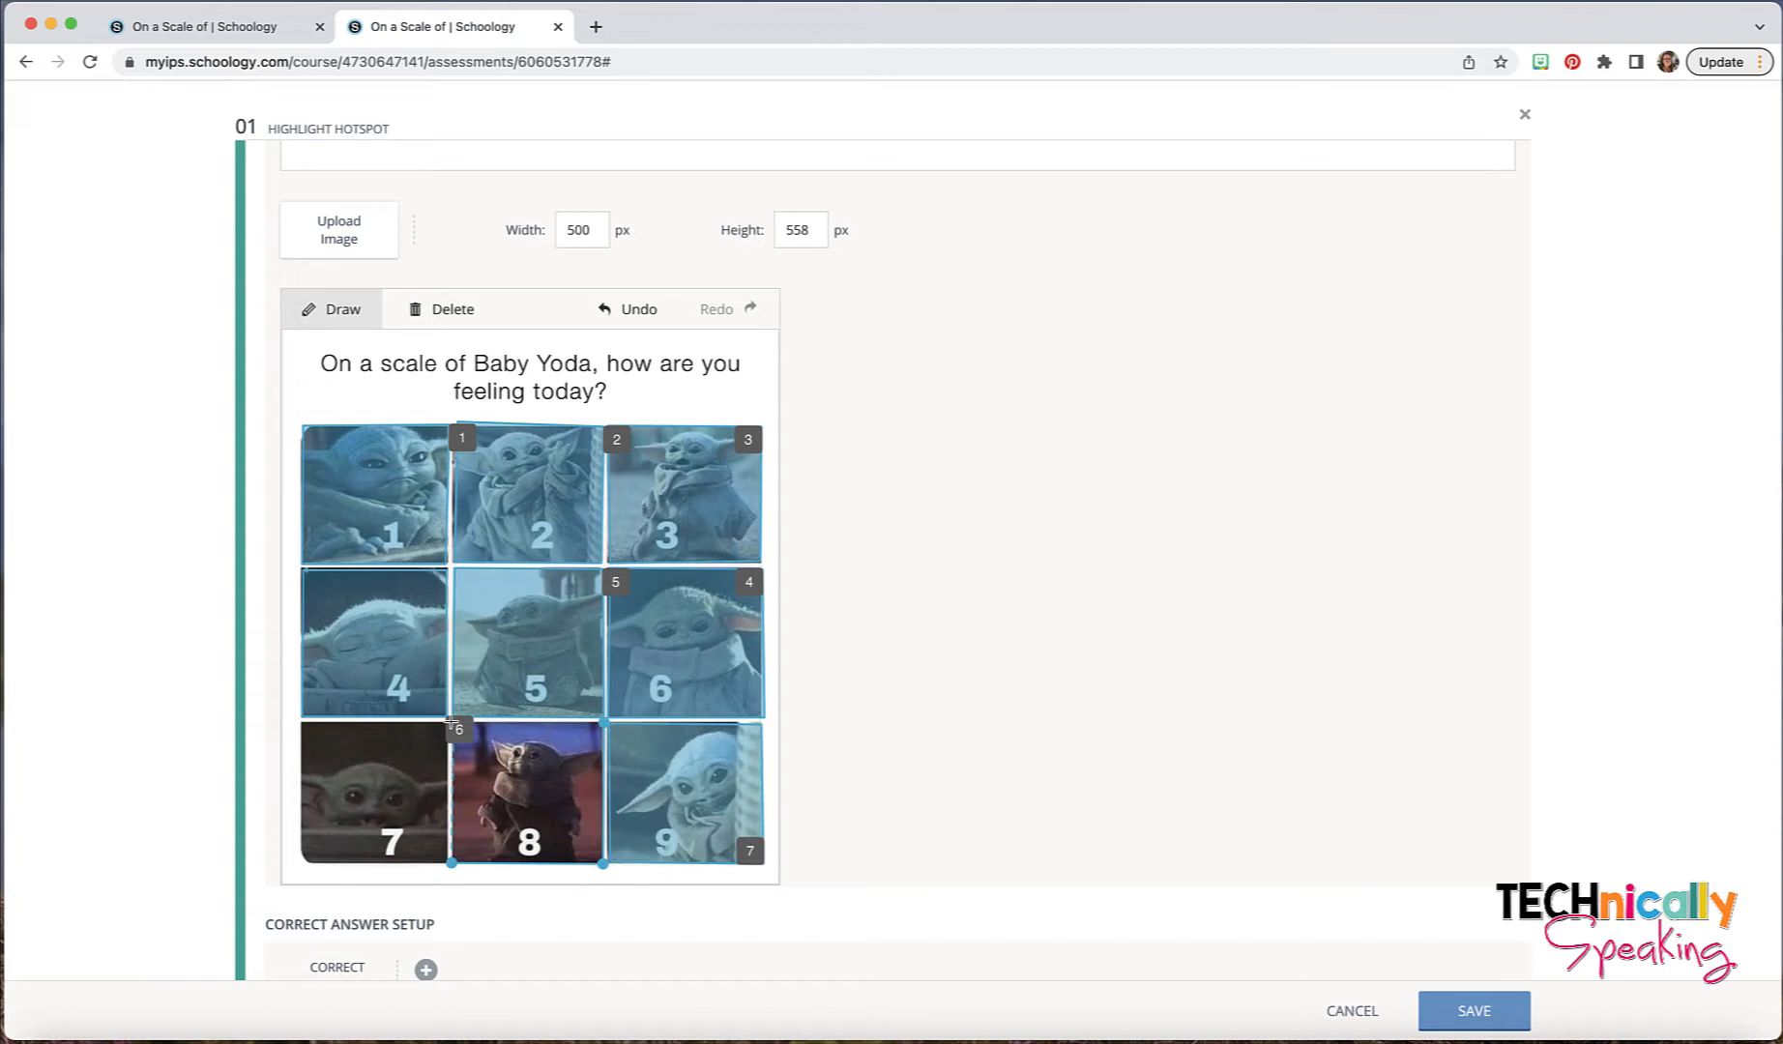
pyautogui.click(603, 723)
pyautogui.click(602, 863)
pyautogui.click(452, 862)
pyautogui.click(452, 723)
# - Outline Baby Yoda picture 7 as a rectangular hotspot
pyautogui.click(447, 862)
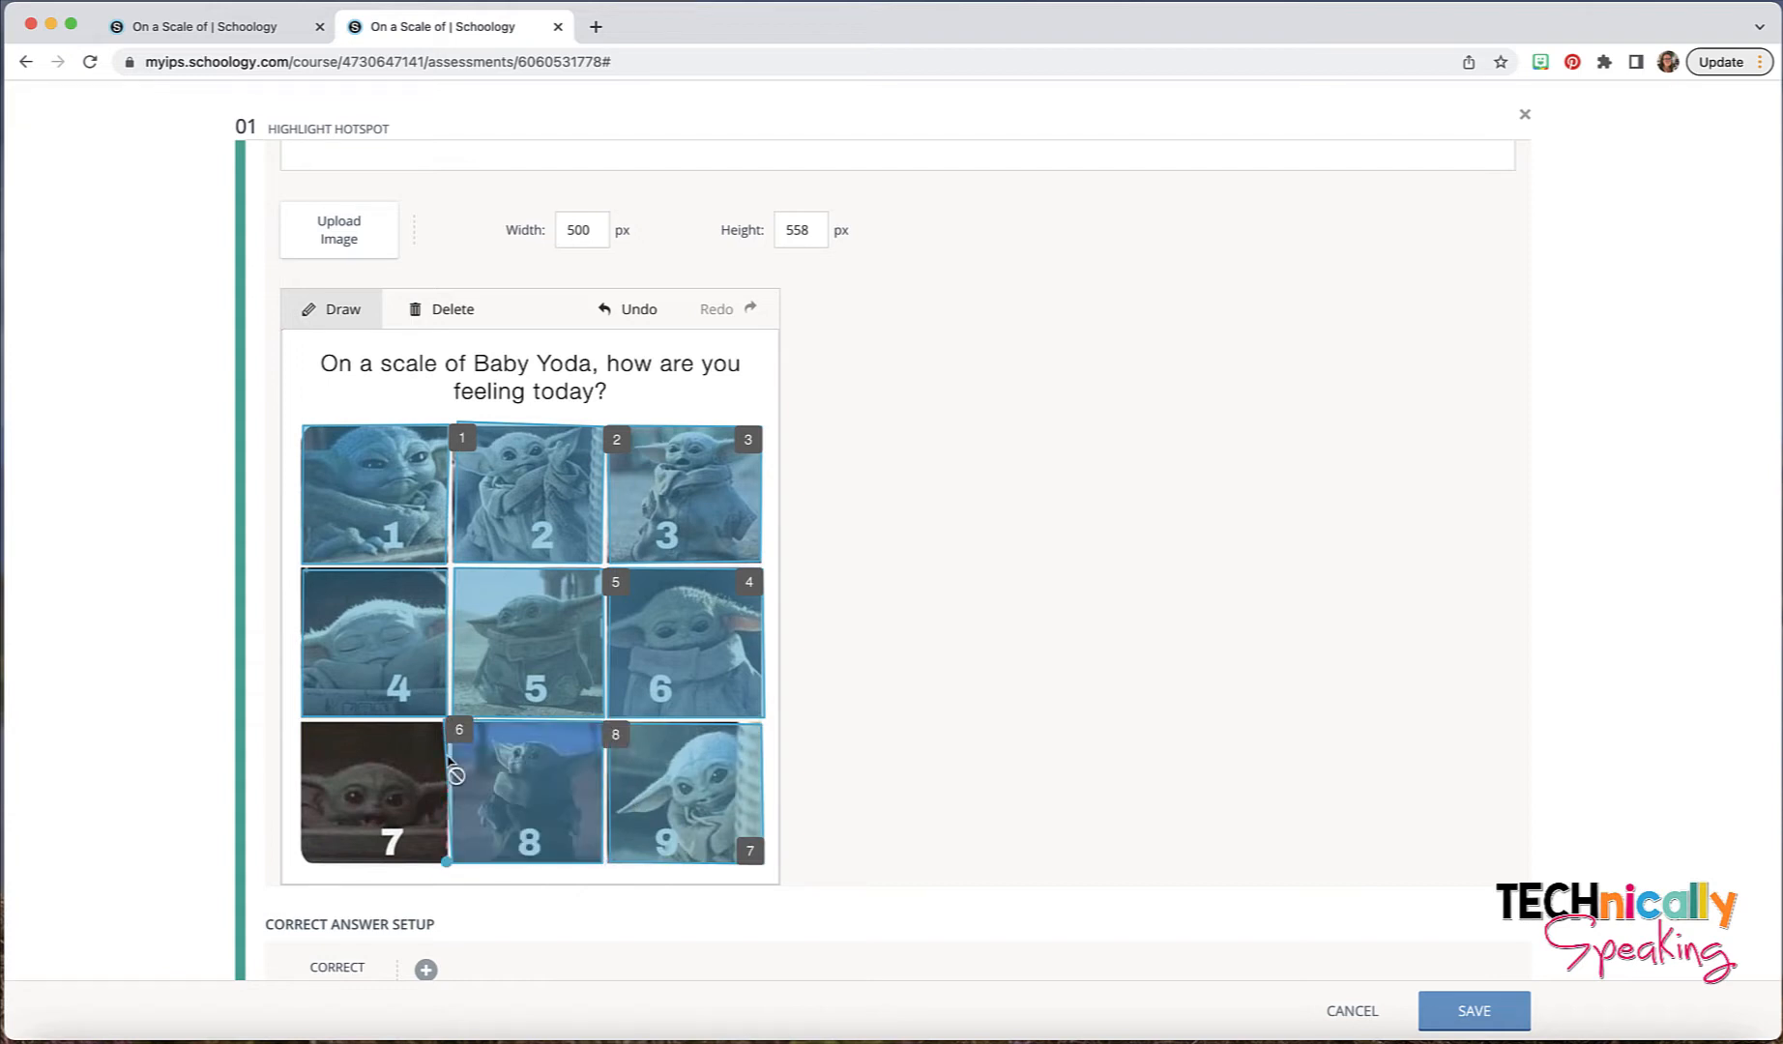
pyautogui.click(446, 724)
pyautogui.click(302, 723)
pyautogui.click(302, 861)
pyautogui.click(446, 861)
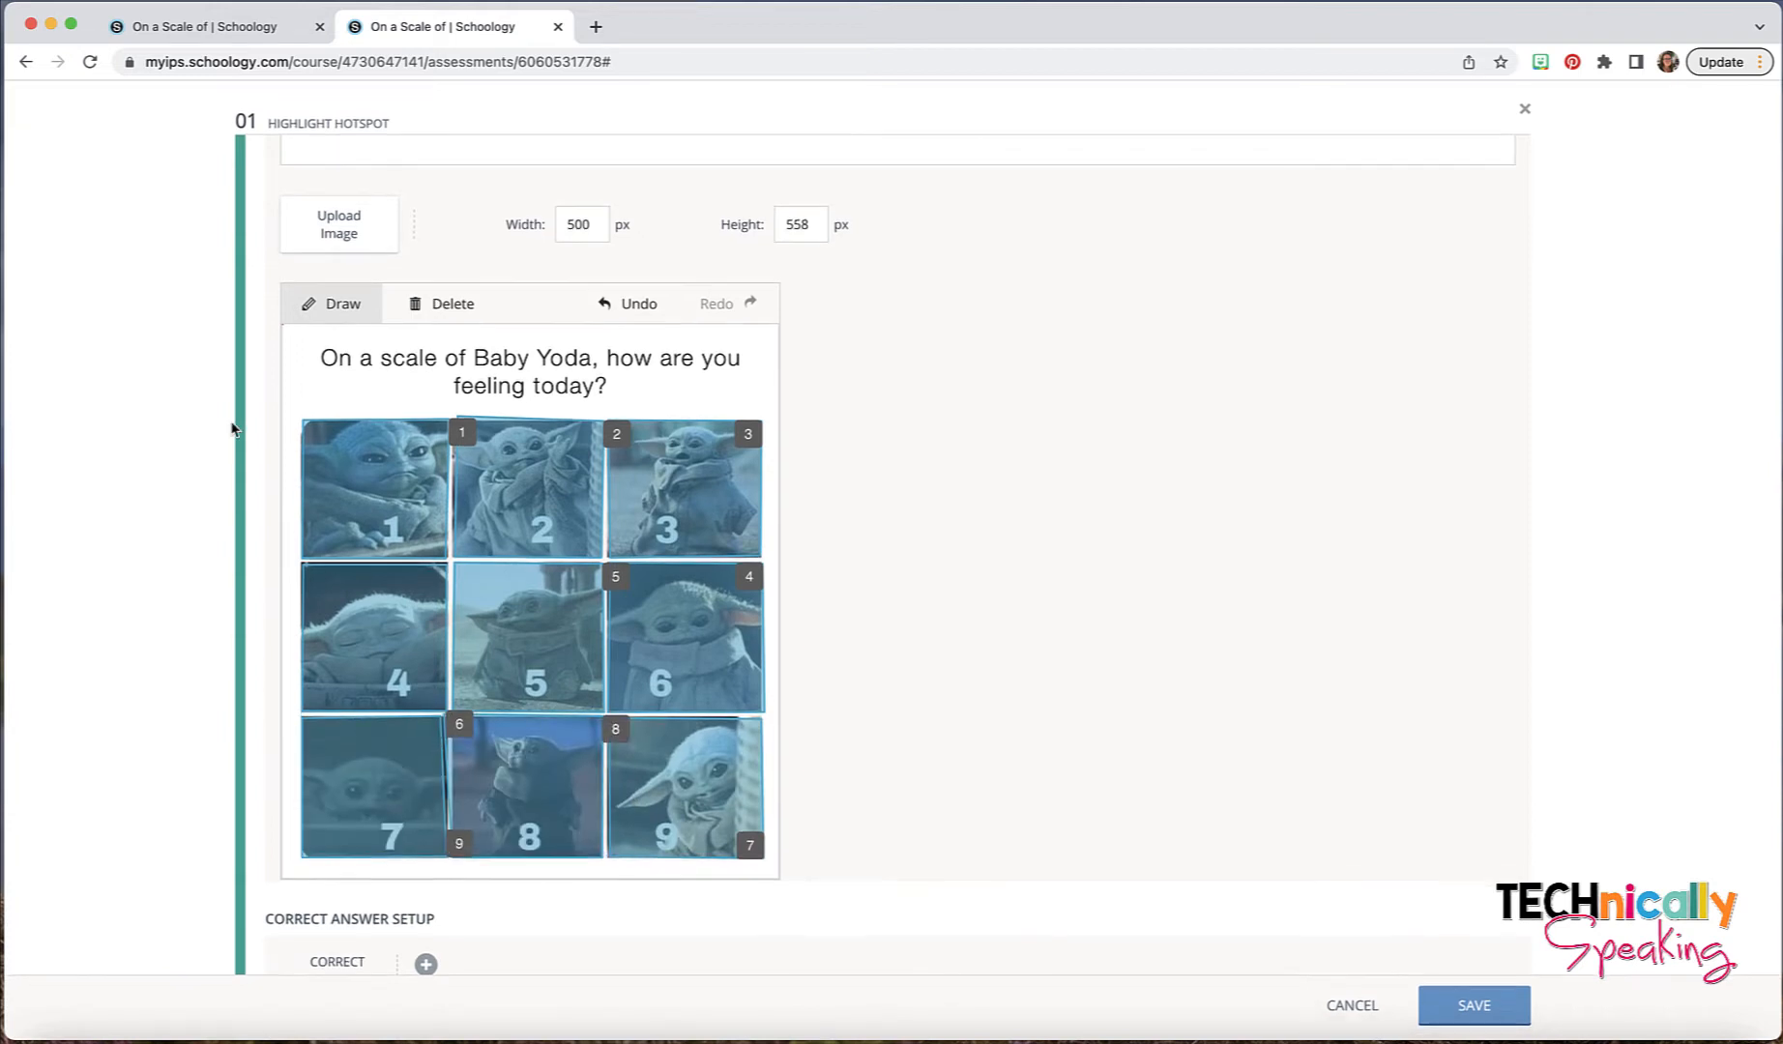
# - Mark Baby Yoda picture 1 as the correct answer in the correct answer setup
pyautogui.scroll(-5, 1026, 576)
pyautogui.scroll(-6, 1026, 576)
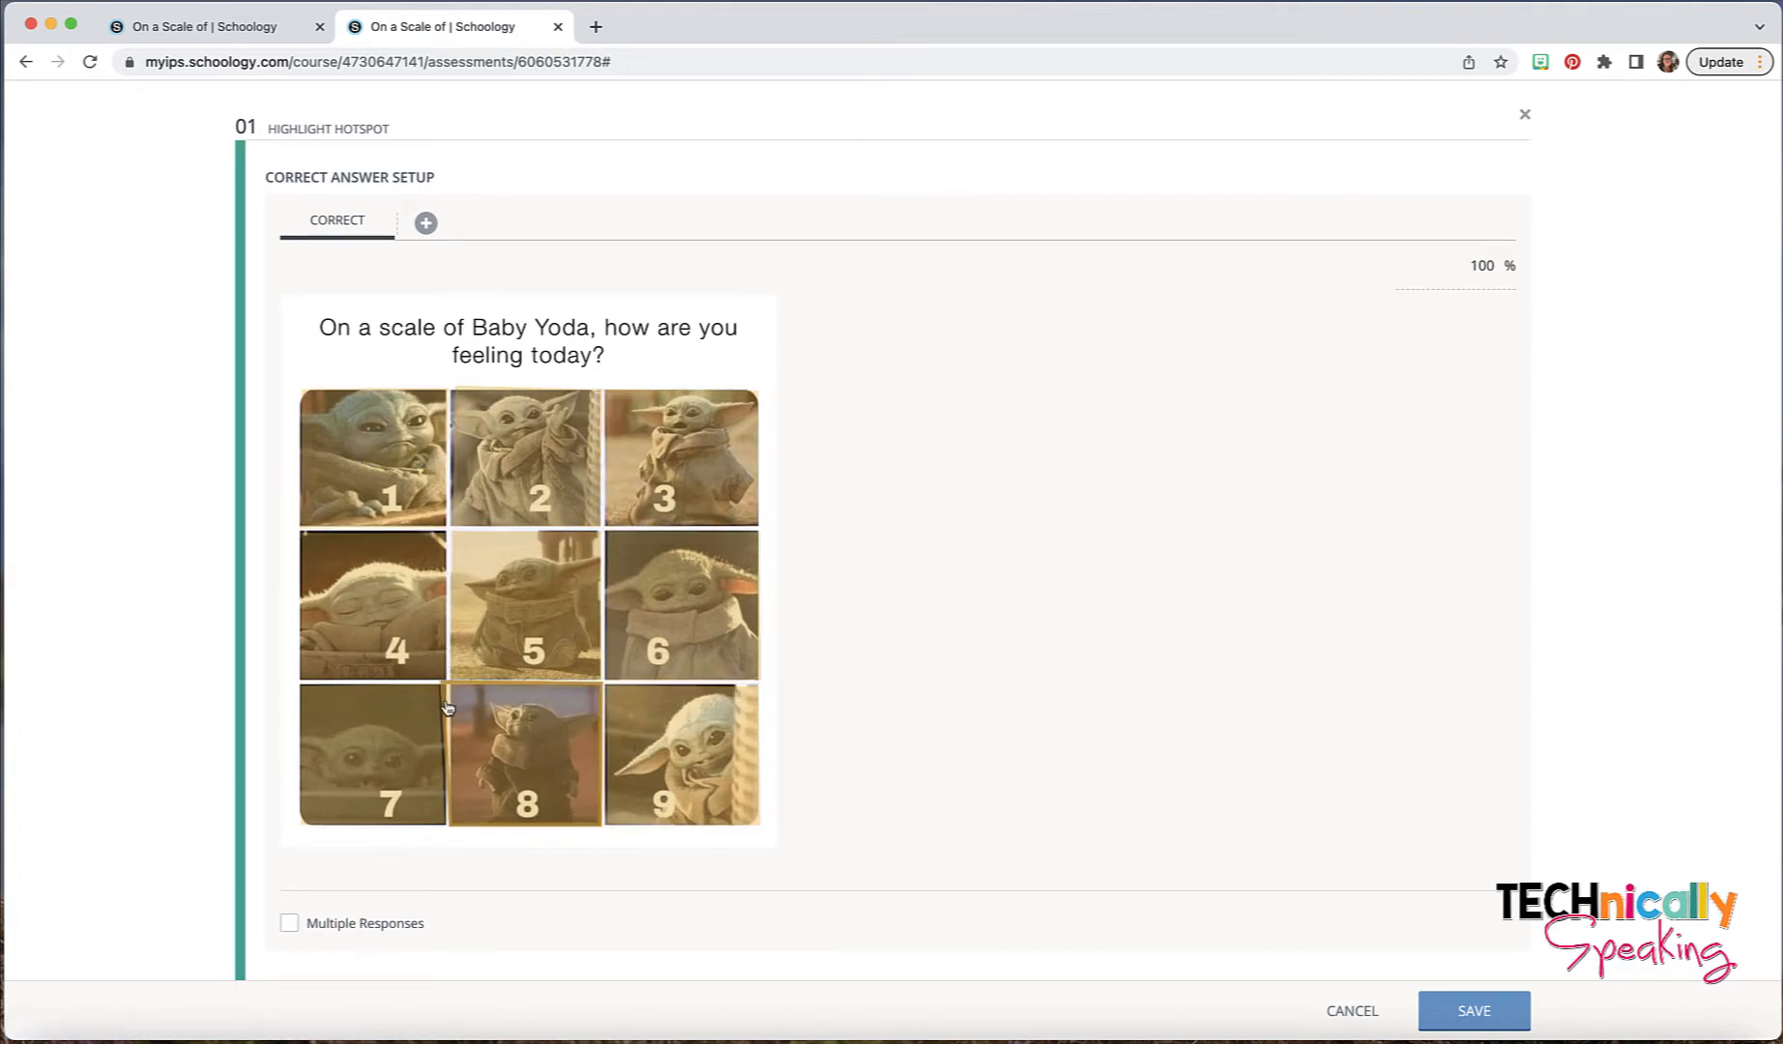
pyautogui.click(383, 467)
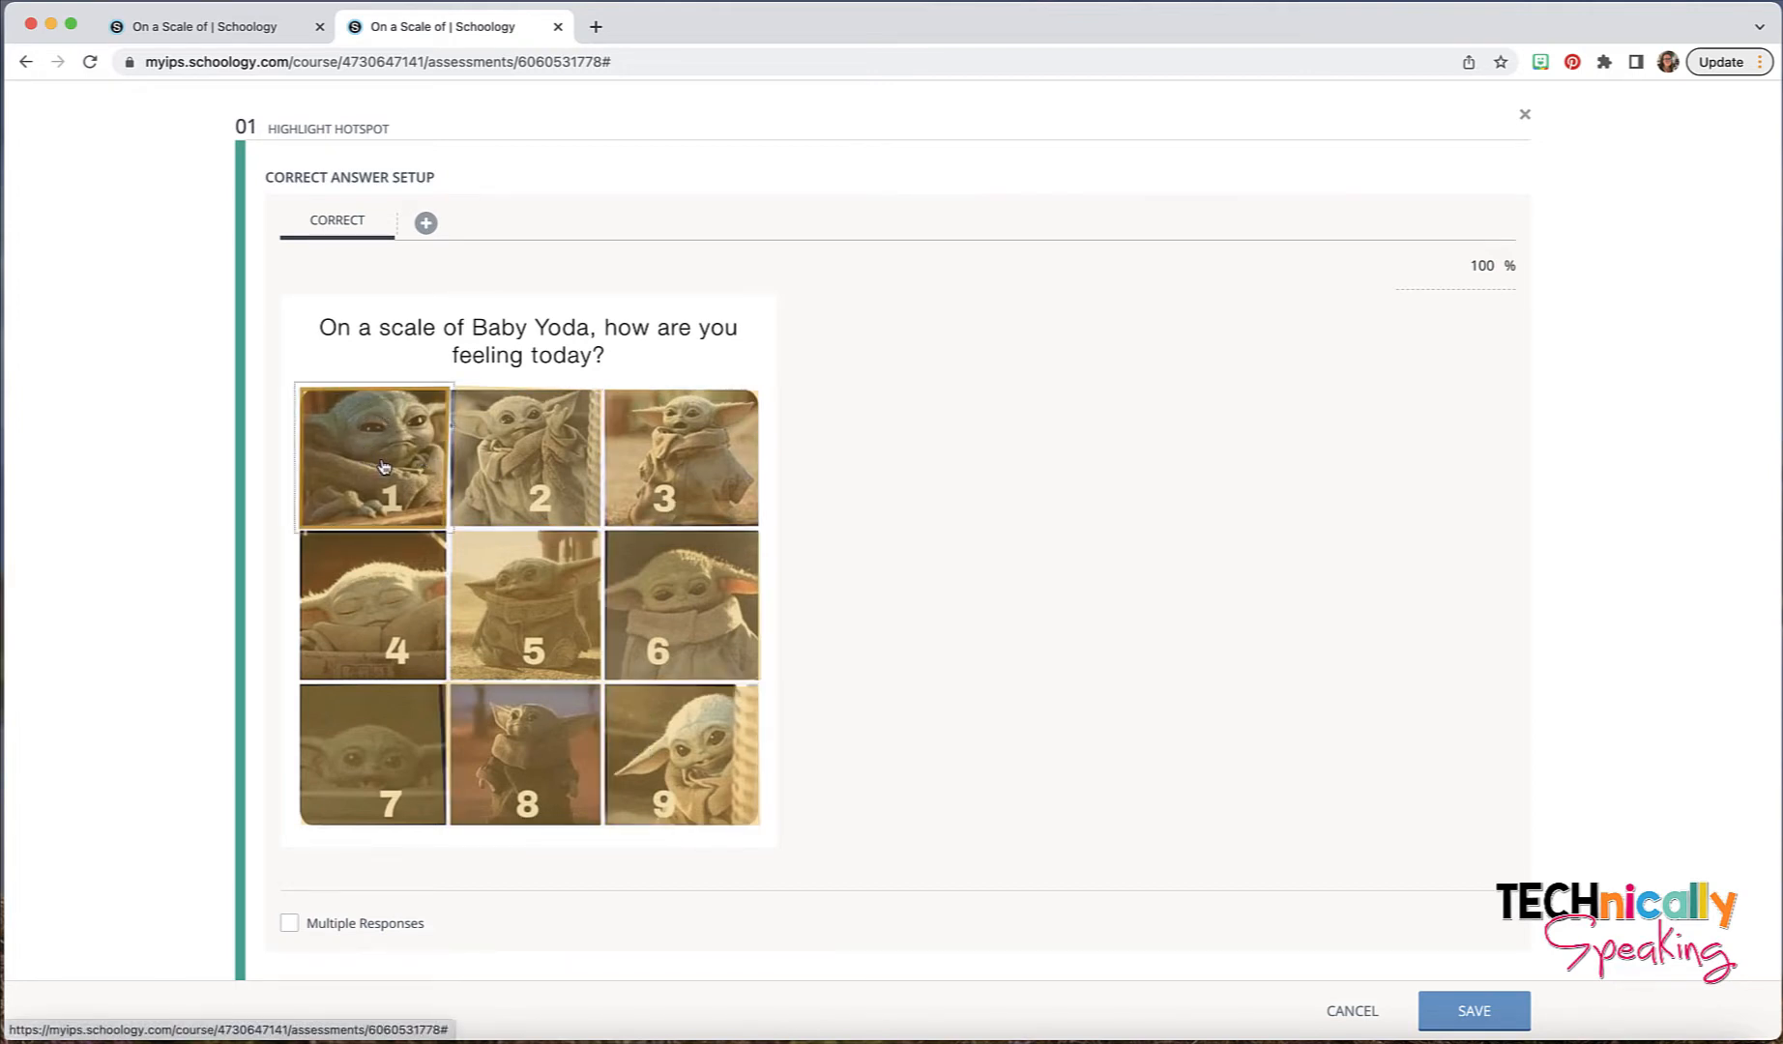
# - Add a first alternate correct answer and mark Baby Yoda picture 2 for it
pyautogui.click(426, 226)
pyautogui.scroll(5, 709, 425)
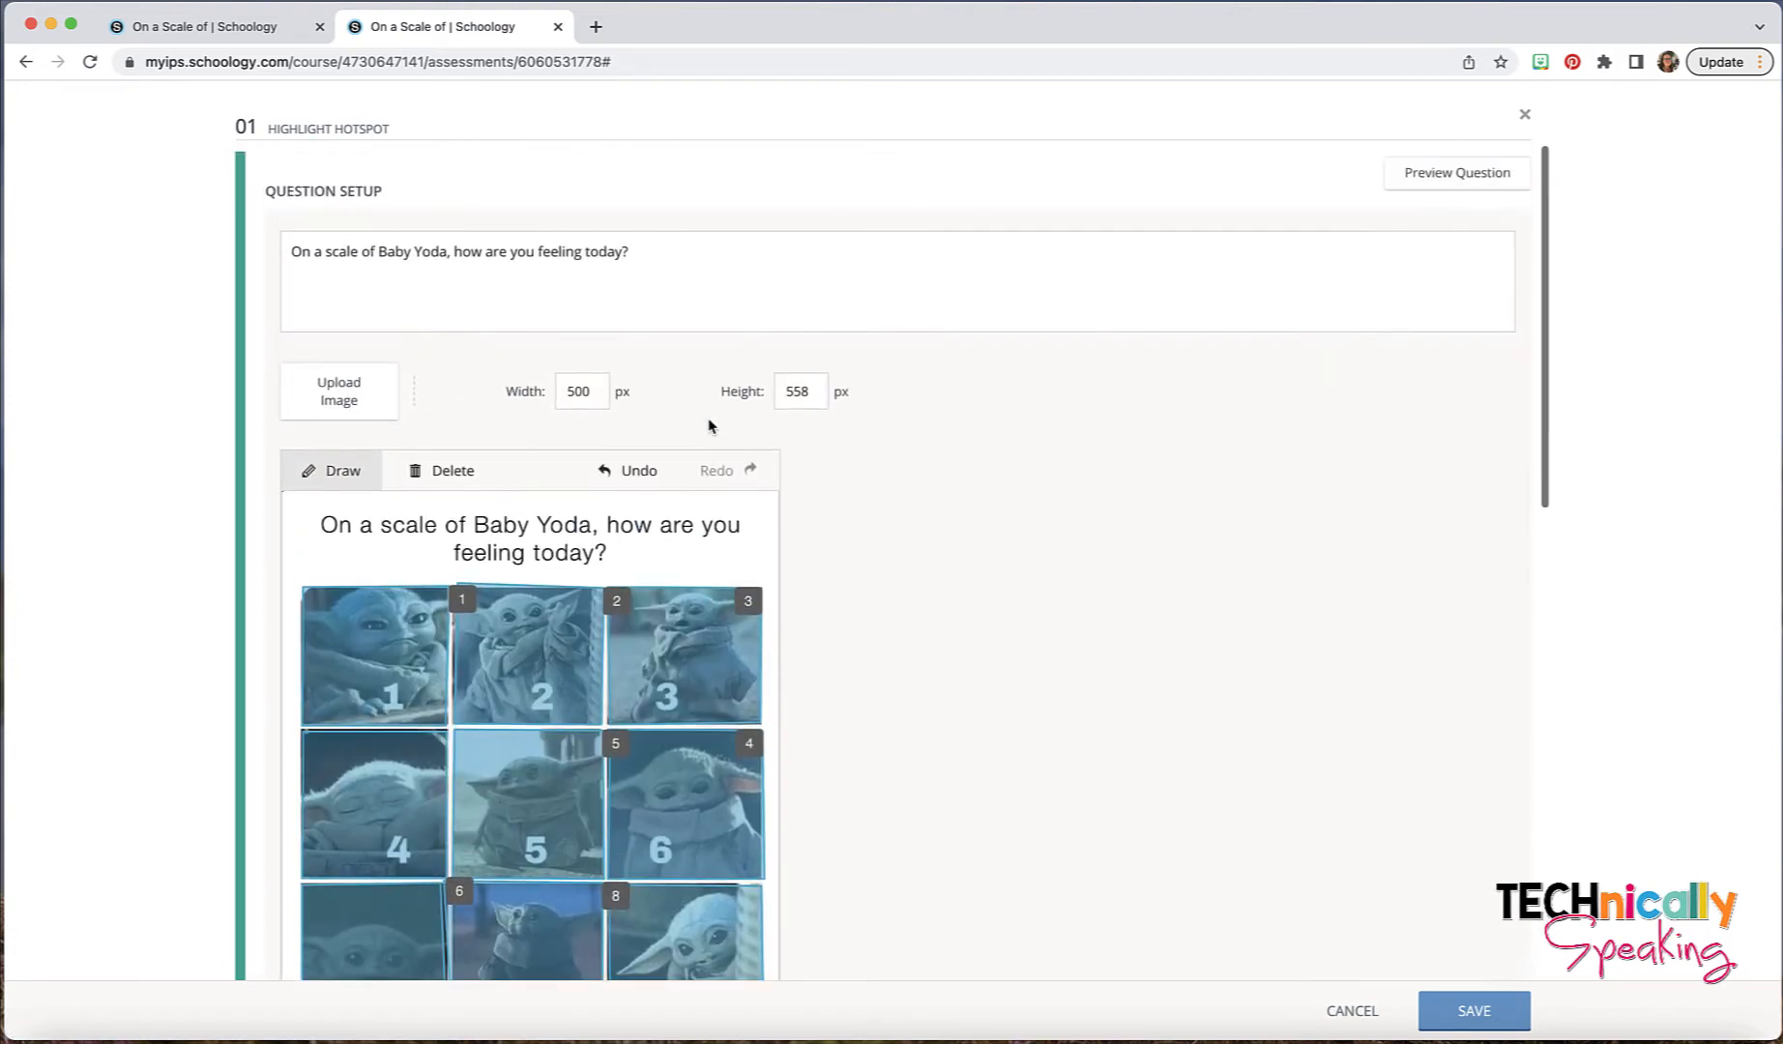
pyautogui.scroll(-10, 709, 425)
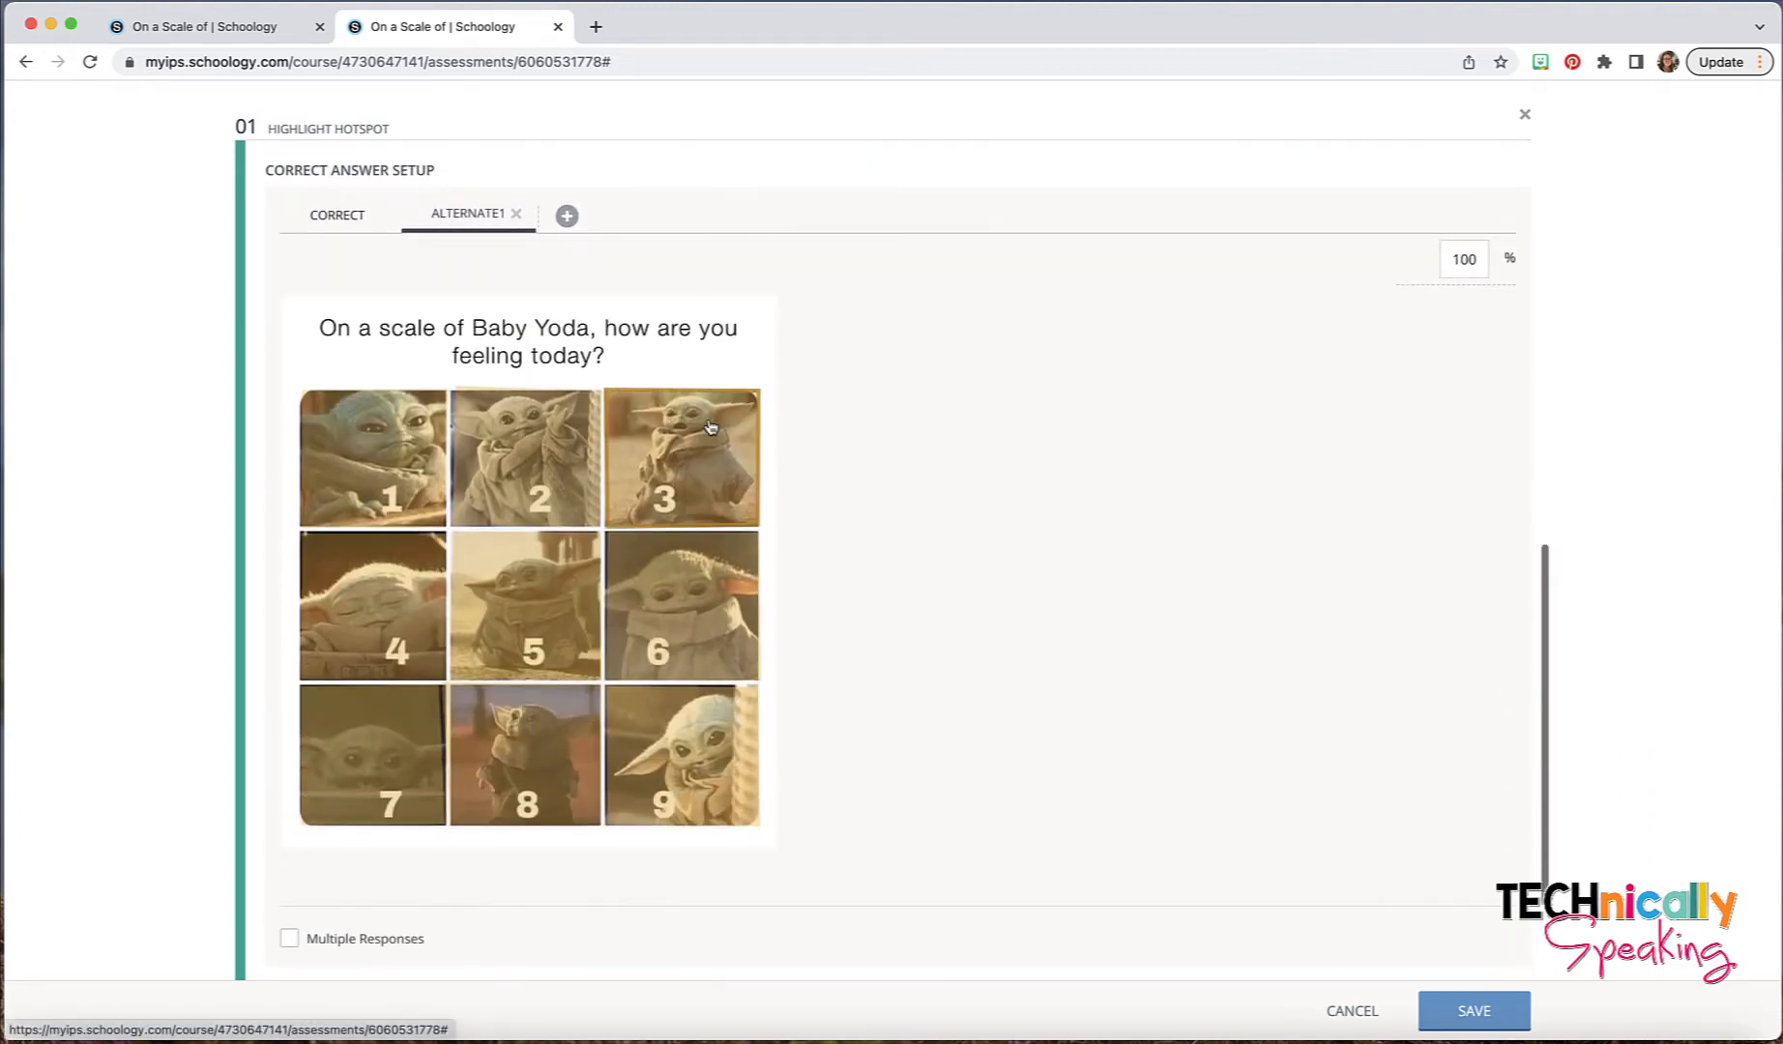
pyautogui.click(537, 471)
# - Add a second alternate correct answer and mark Baby Yoda picture 3 for it
pyautogui.click(568, 216)
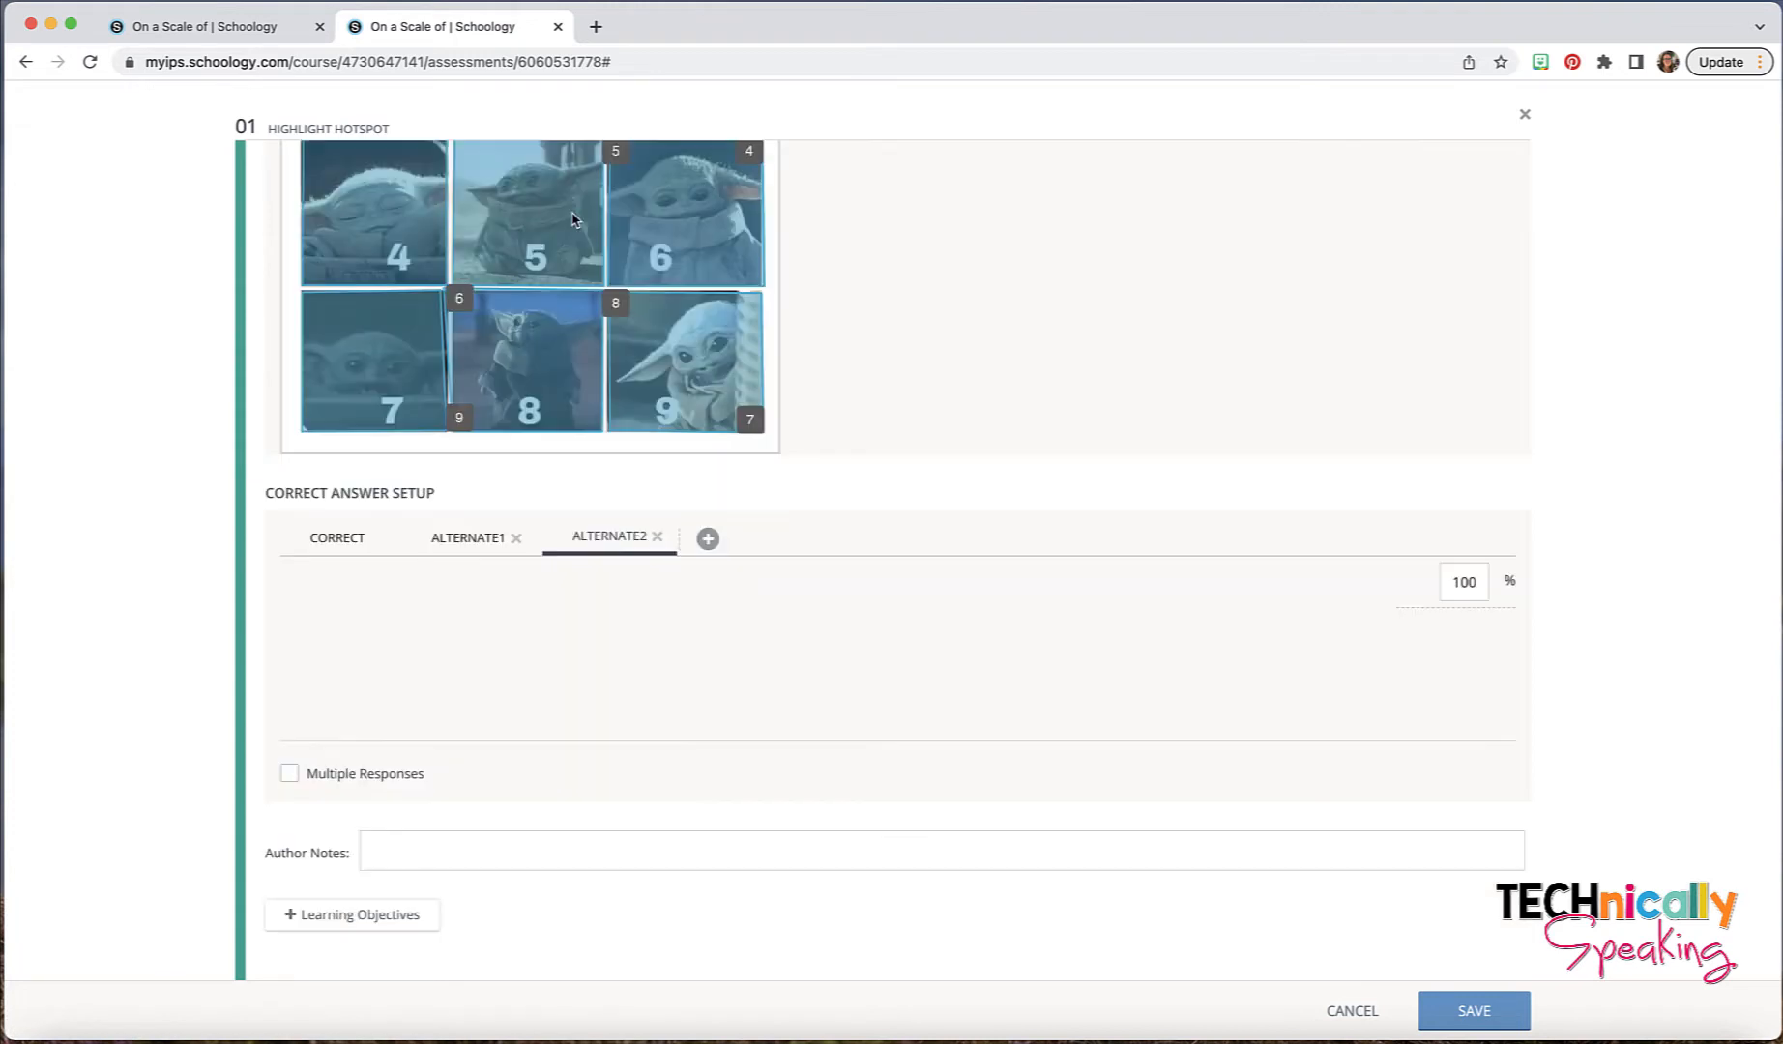
pyautogui.scroll(-5, 721, 415)
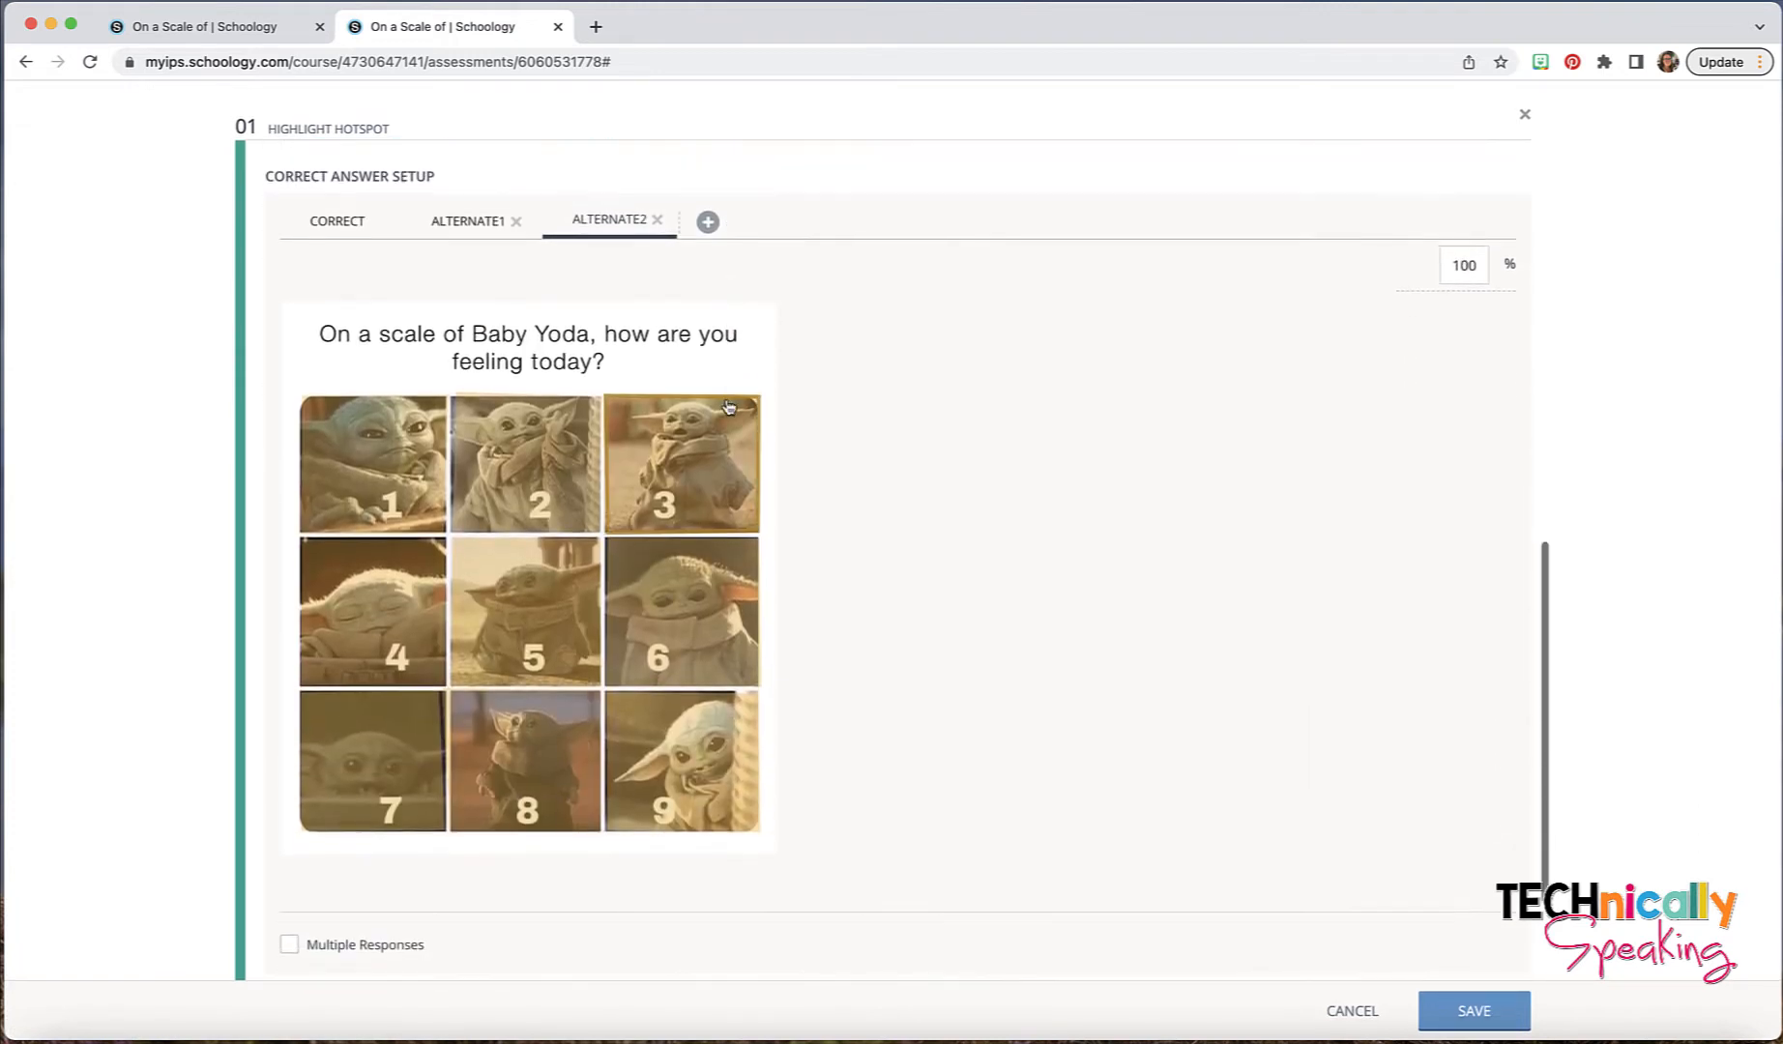
pyautogui.click(713, 423)
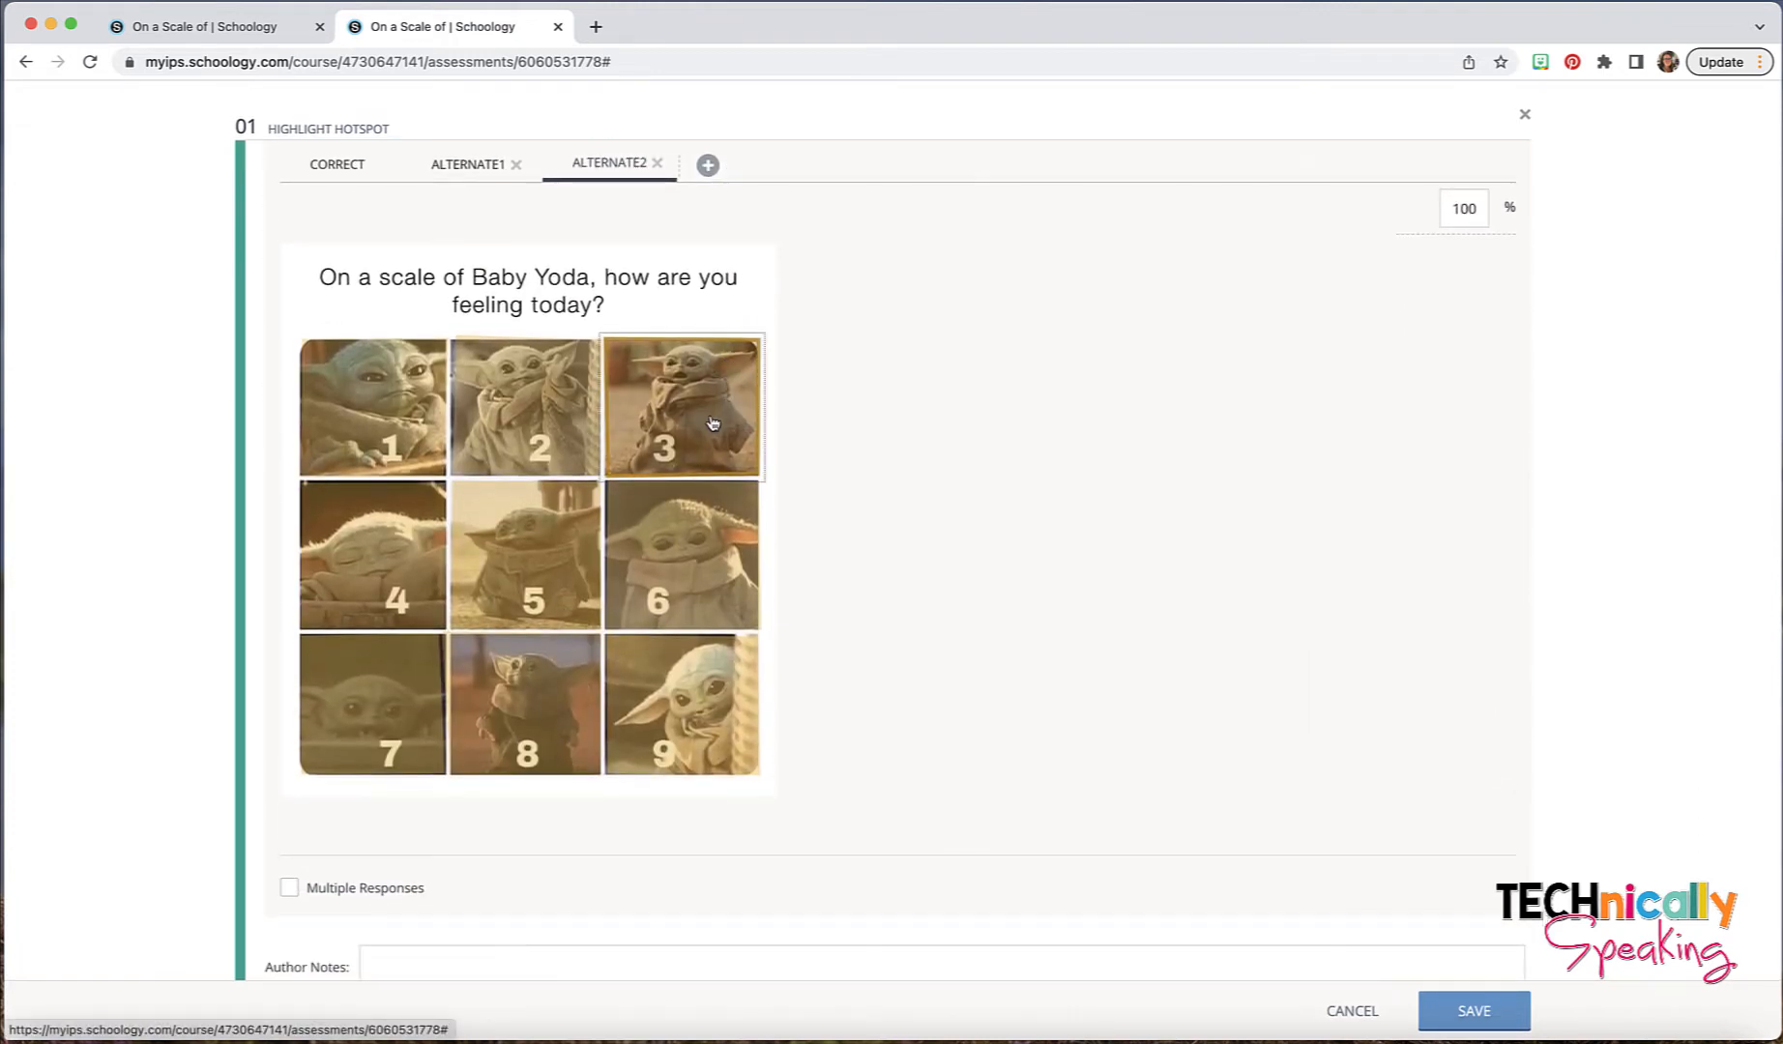
# - Add further alternate correct answers for the remaining Baby Yoda pictures up to 9, and save the hotspot question
pyautogui.click(709, 169)
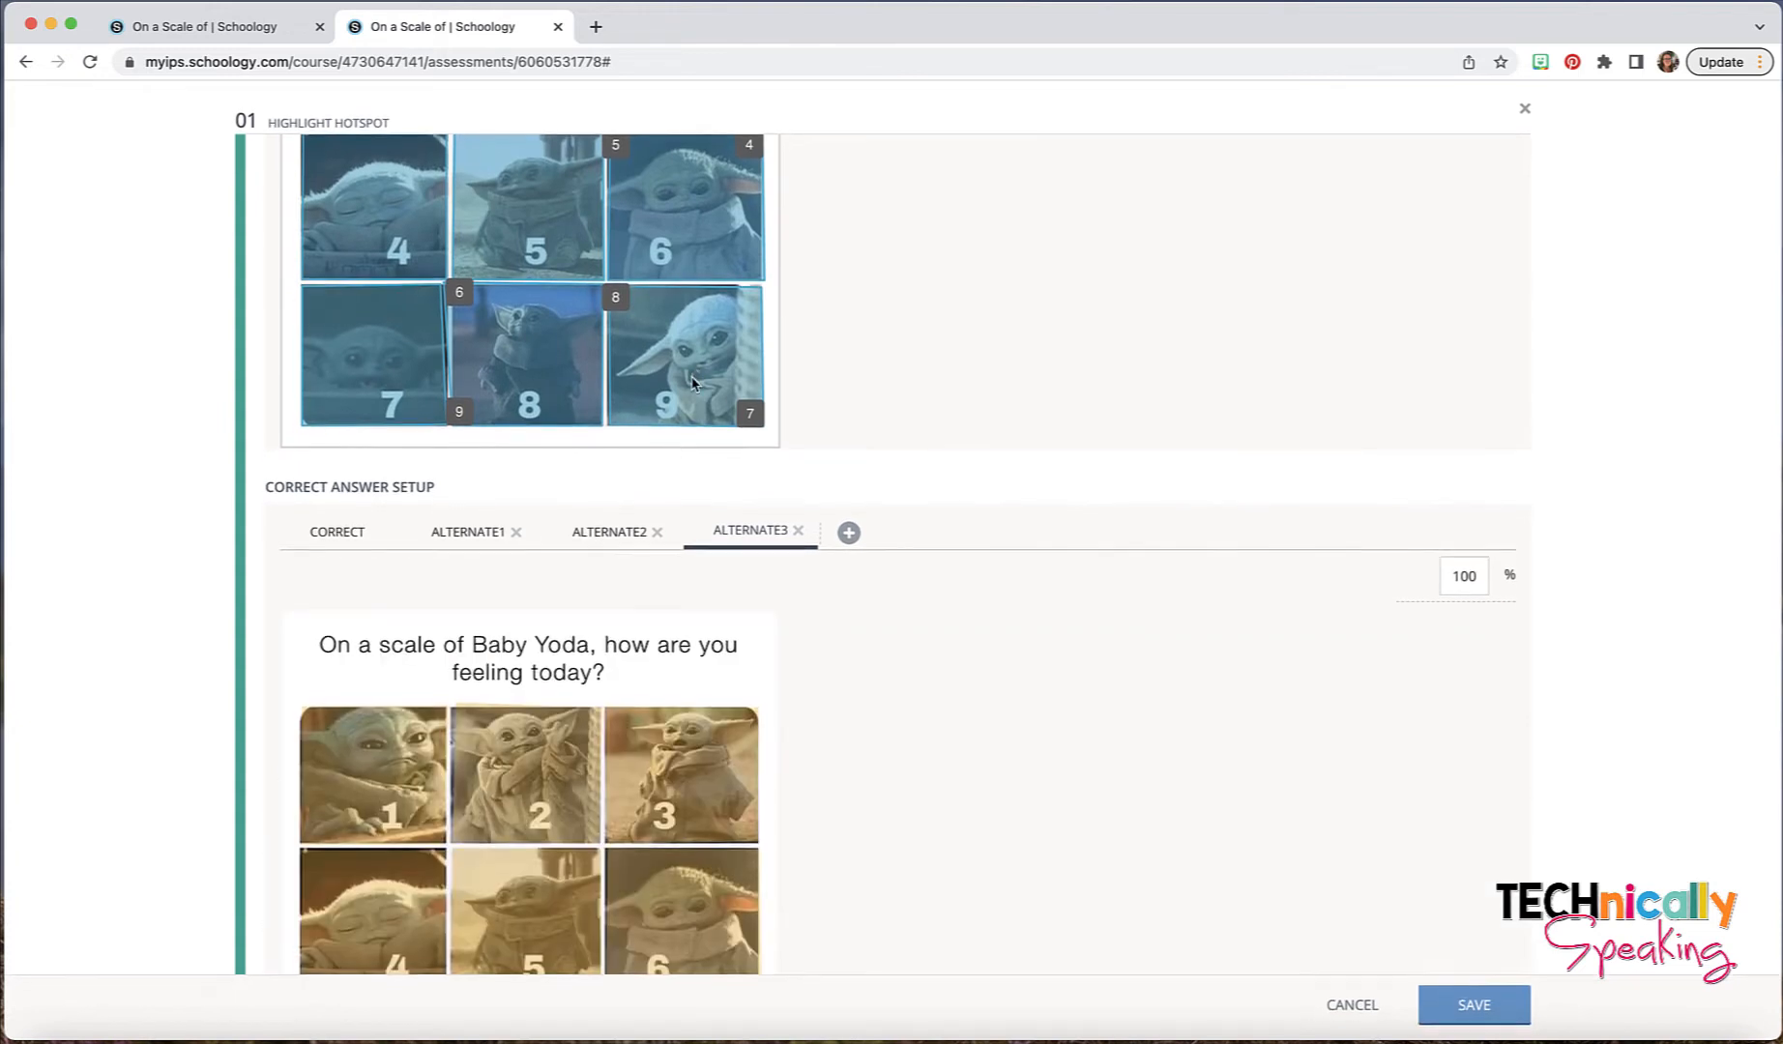
pyautogui.click(415, 580)
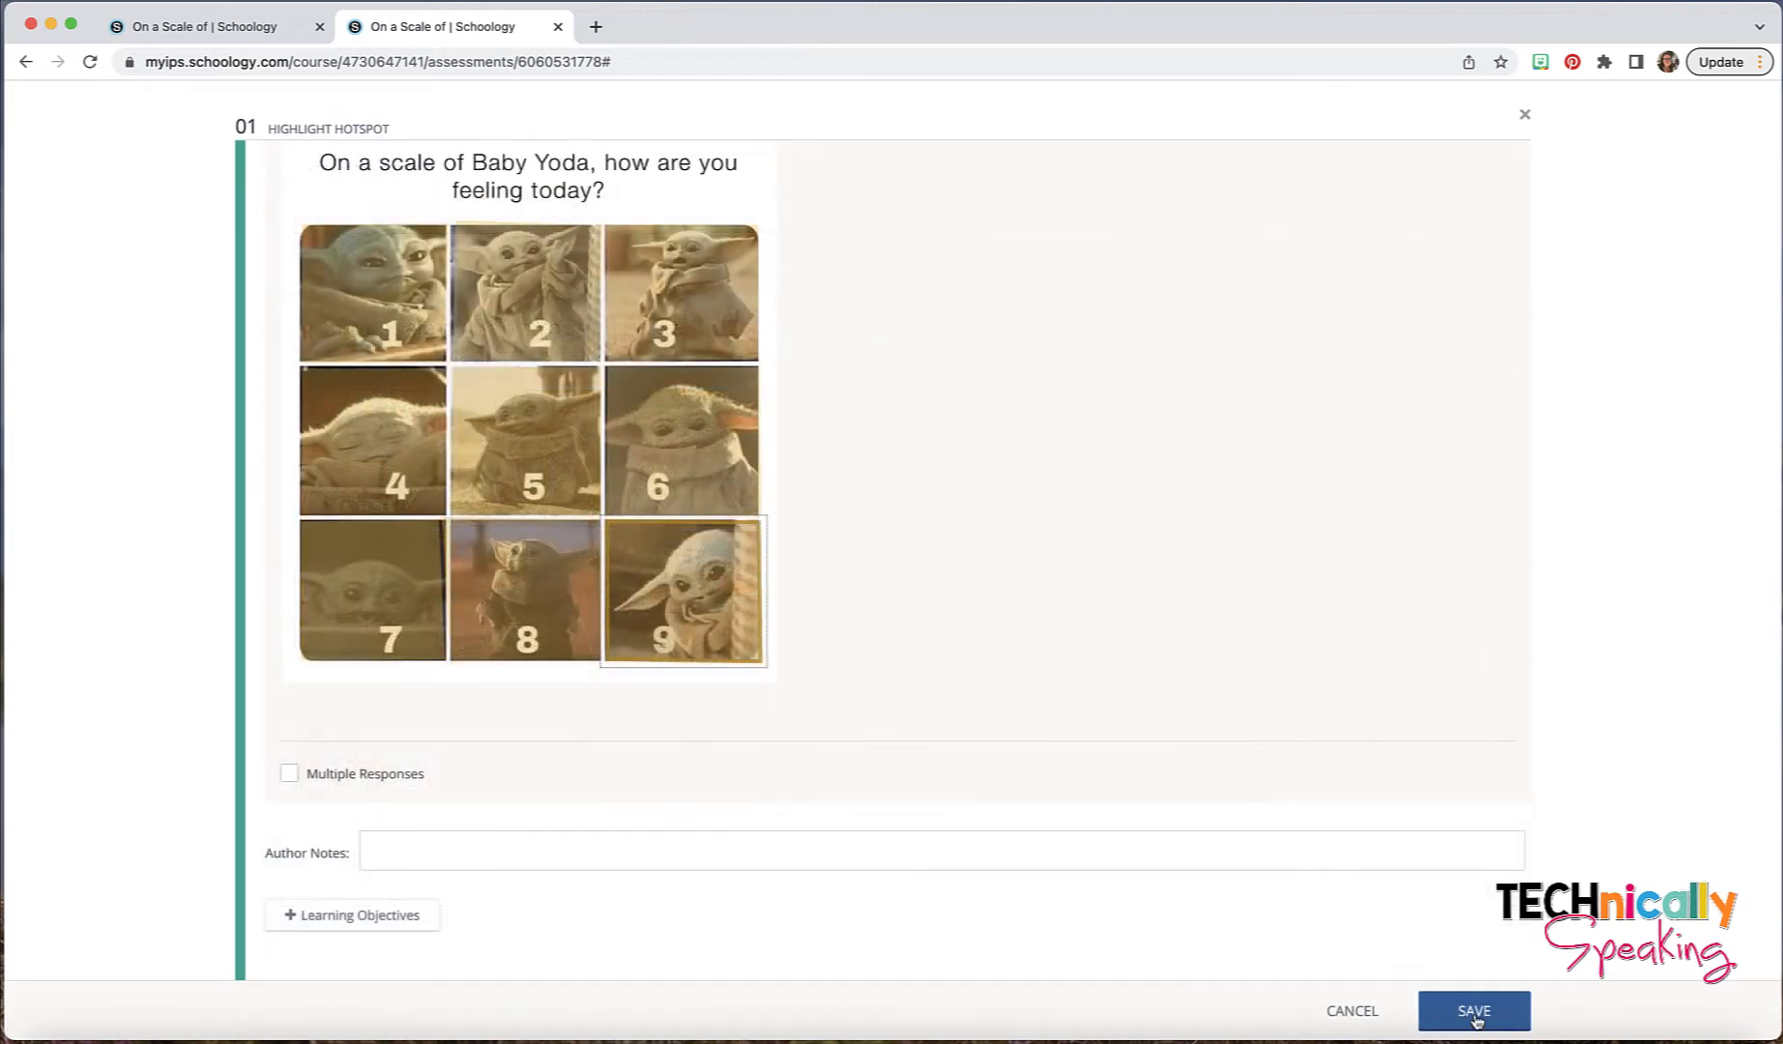
pyautogui.click(1475, 1010)
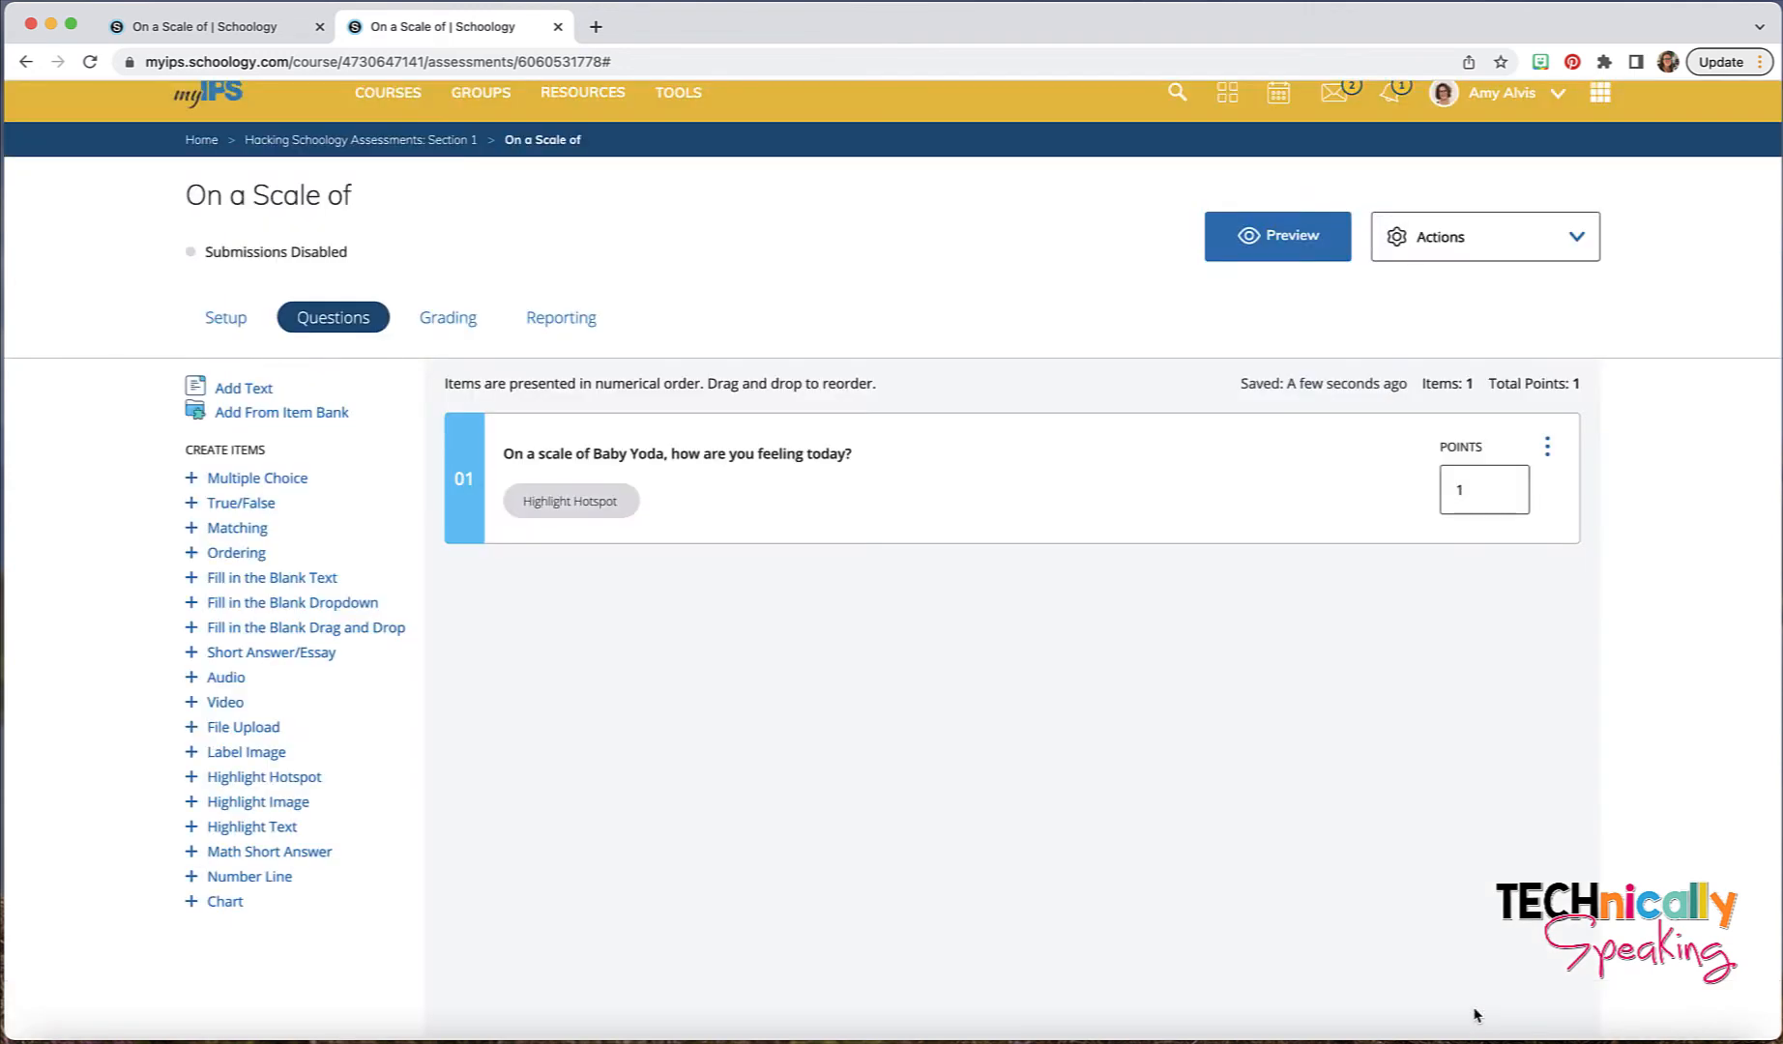
# - Preview the assessment as a student, choose Baby Yoda picture 1 as the answer, and close the preview
pyautogui.click(1283, 243)
pyautogui.click(873, 406)
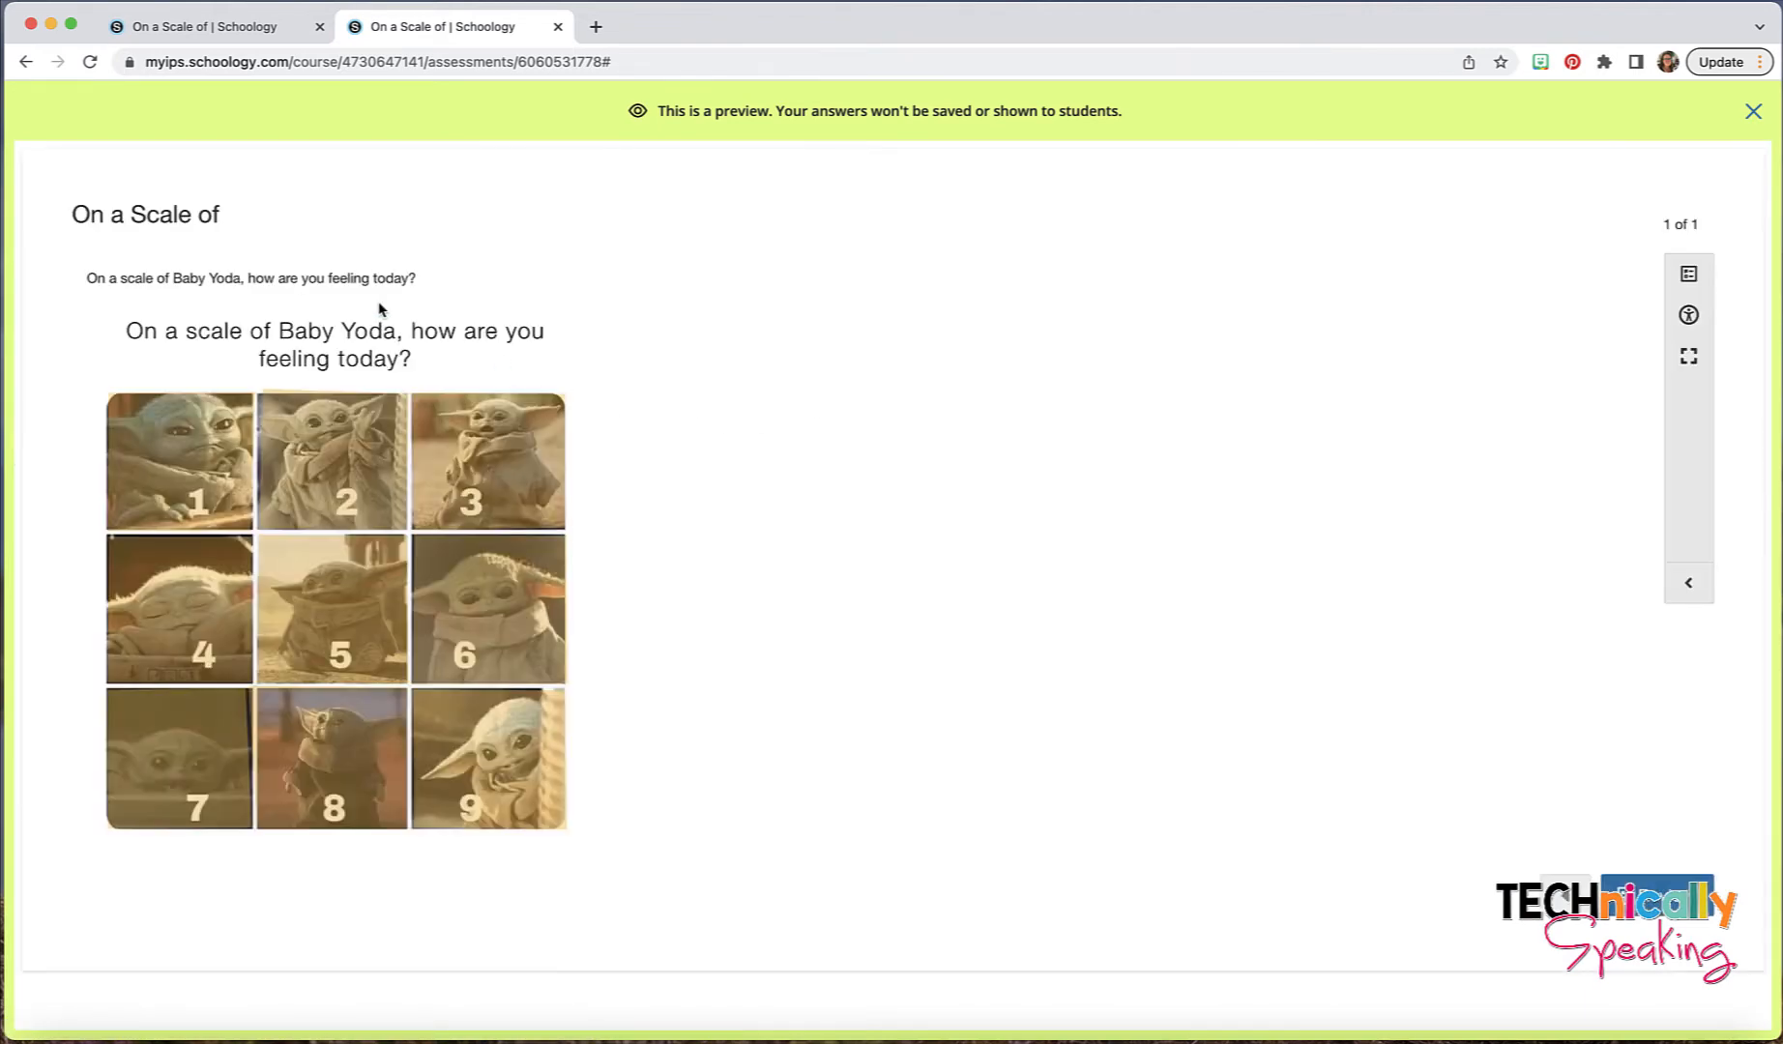
pyautogui.click(185, 477)
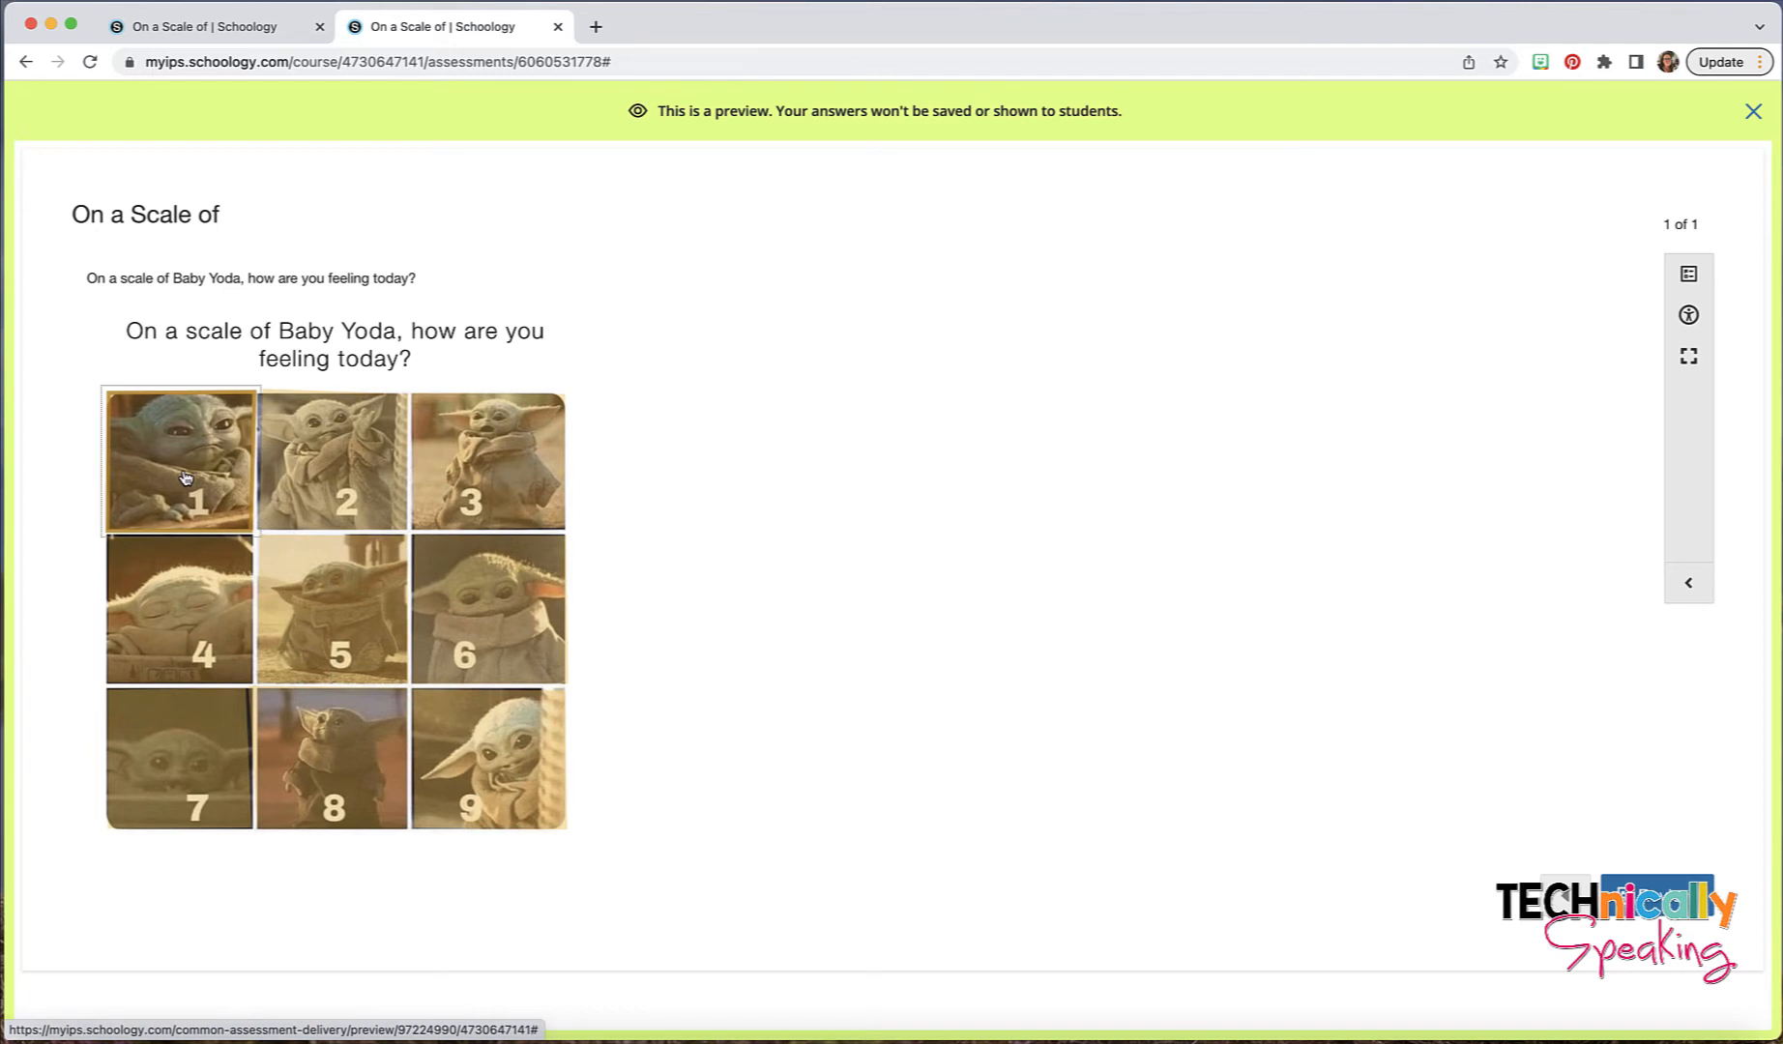
pyautogui.click(1753, 114)
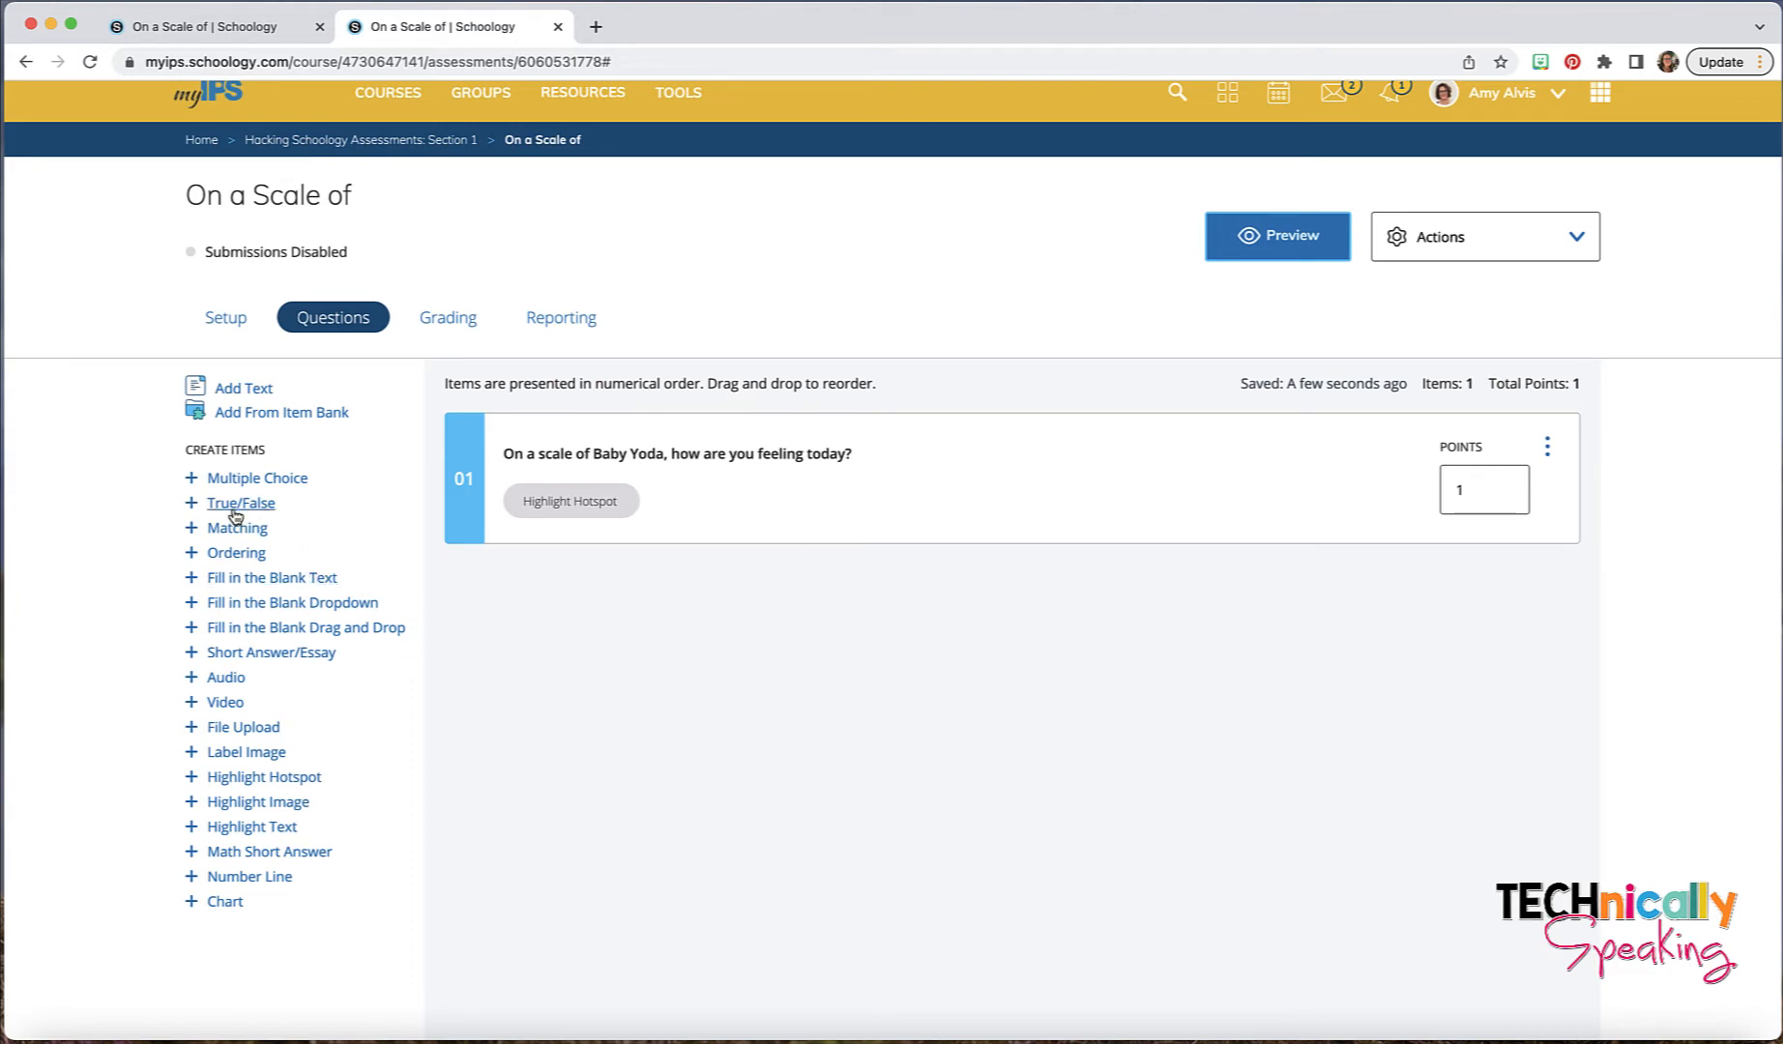
# - Create a Highlight Image question and upload Shakespeare.jpeg as its image
pyautogui.click(255, 804)
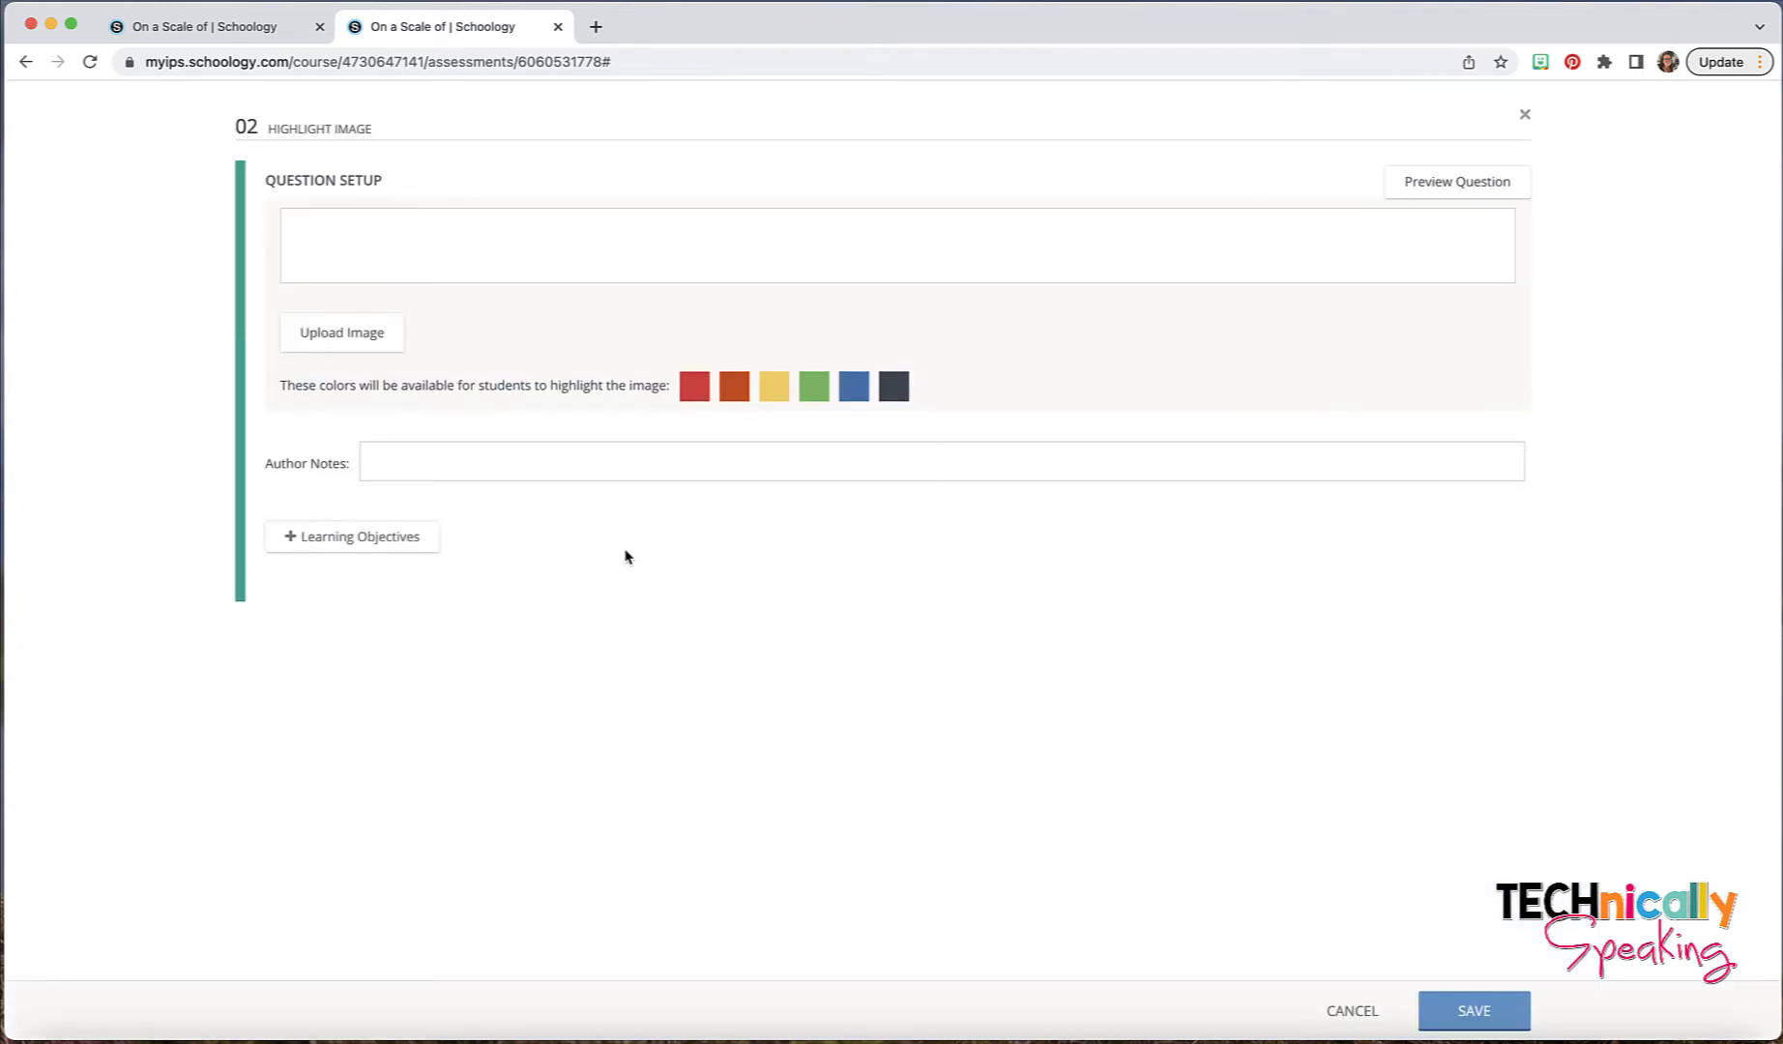
pyautogui.click(358, 339)
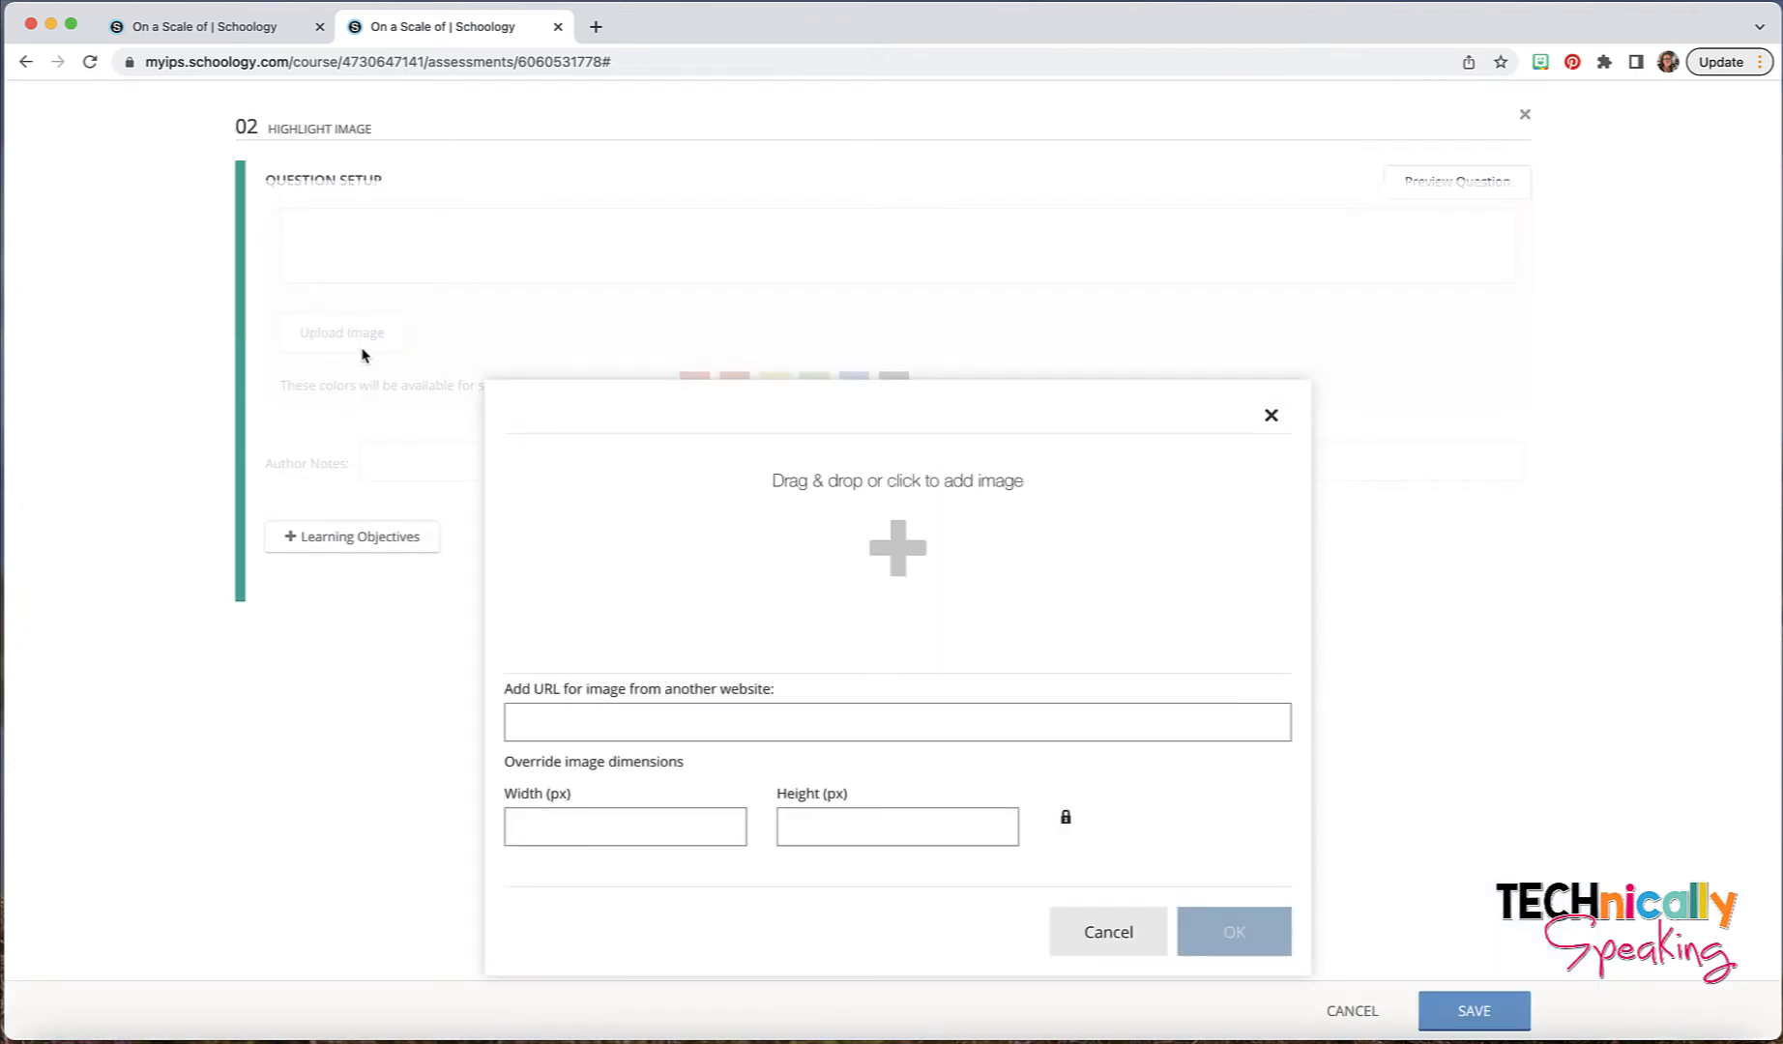
pyautogui.click(867, 569)
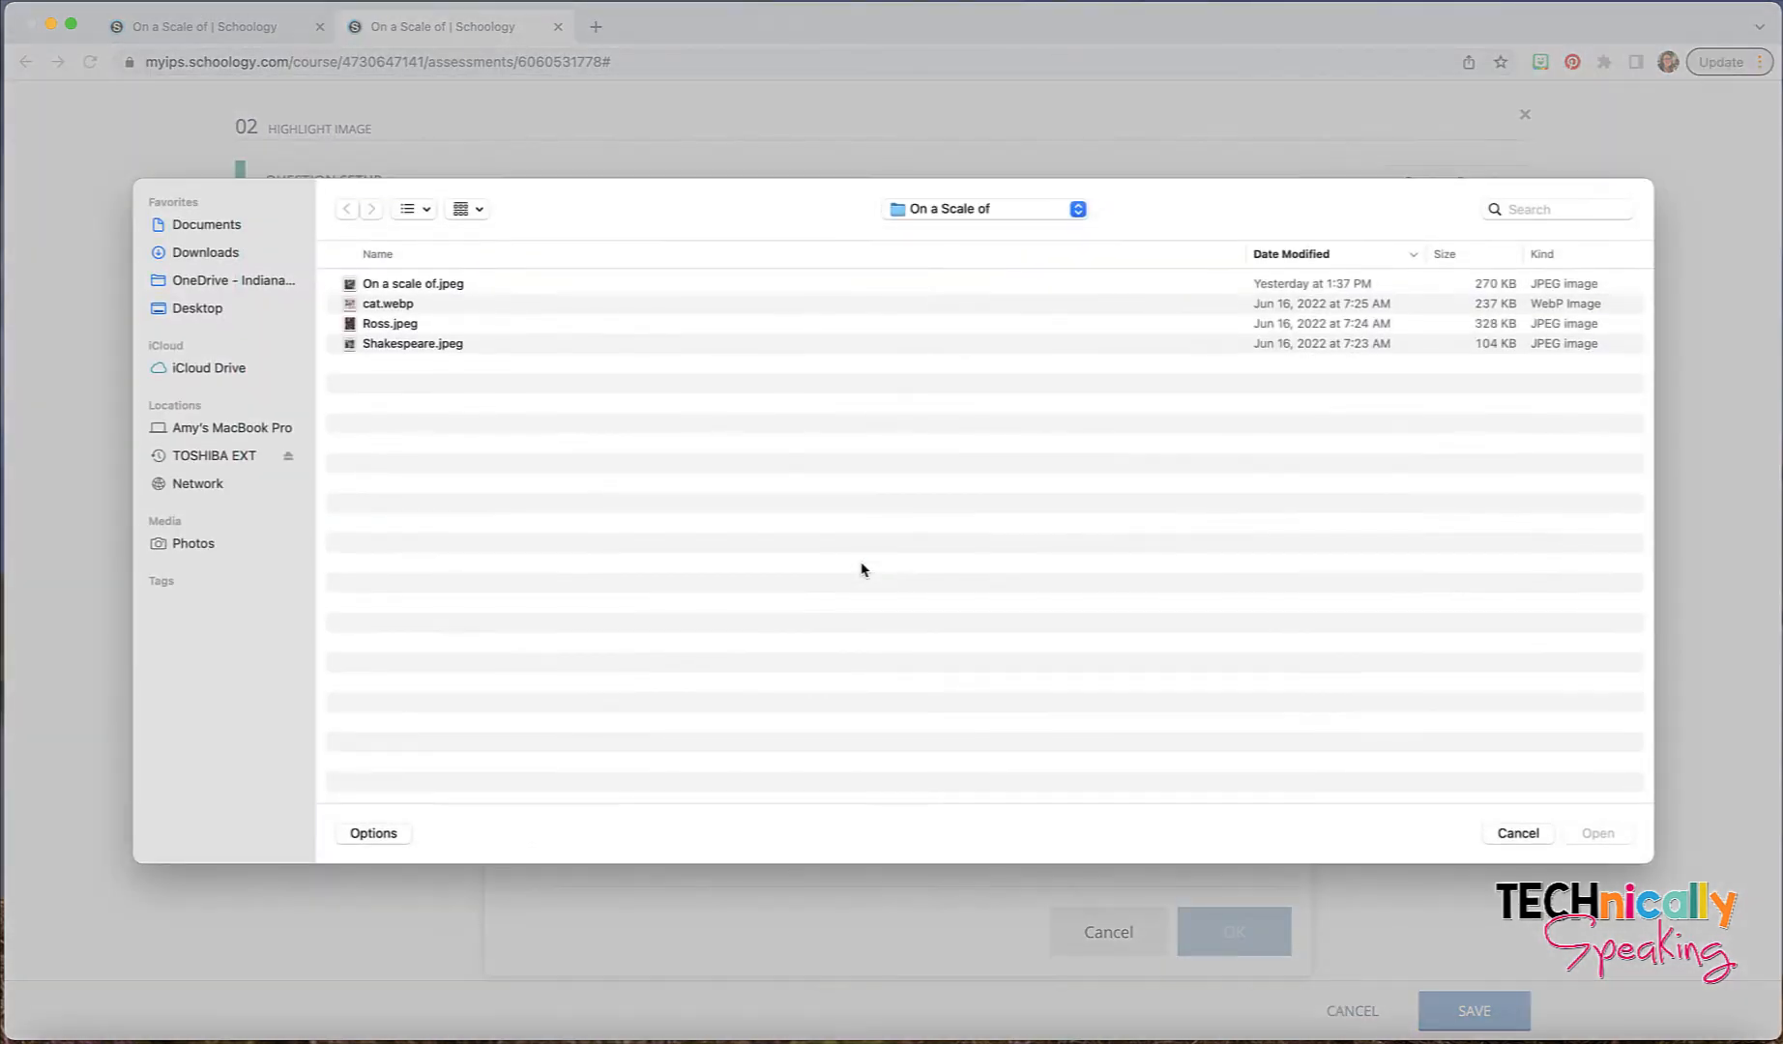
pyautogui.click(436, 346)
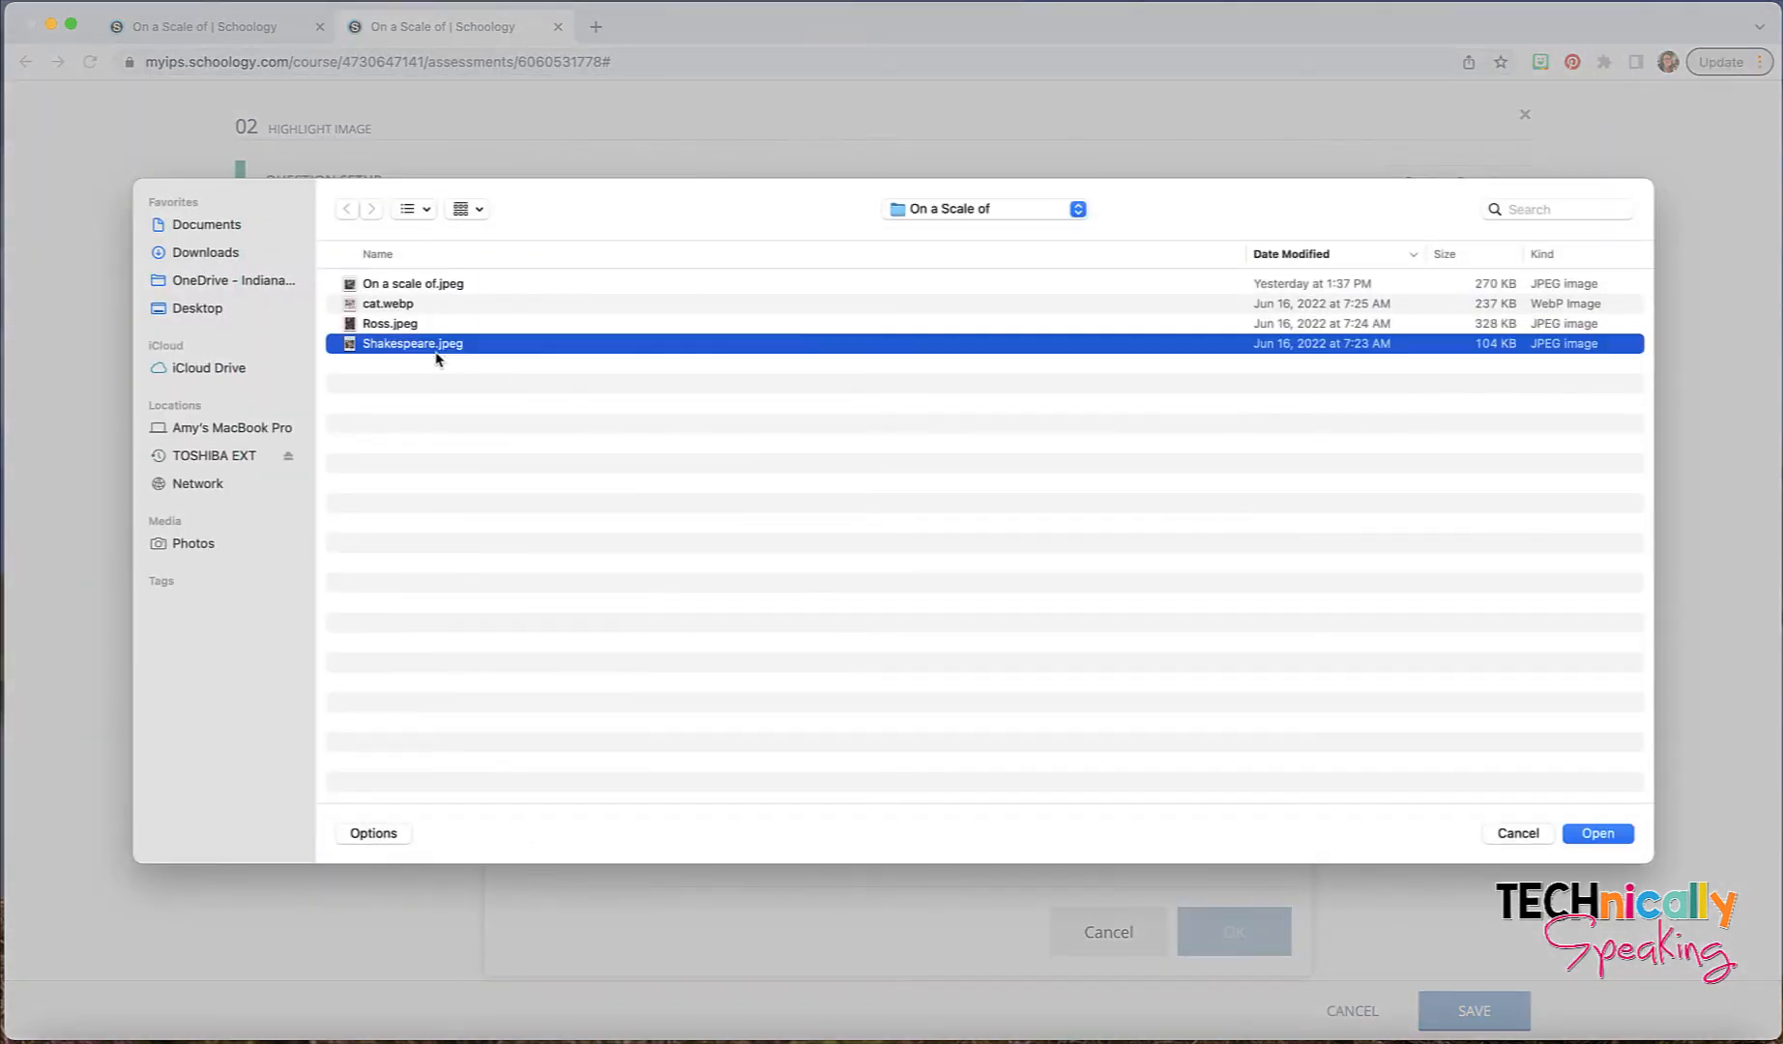
pyautogui.click(1597, 833)
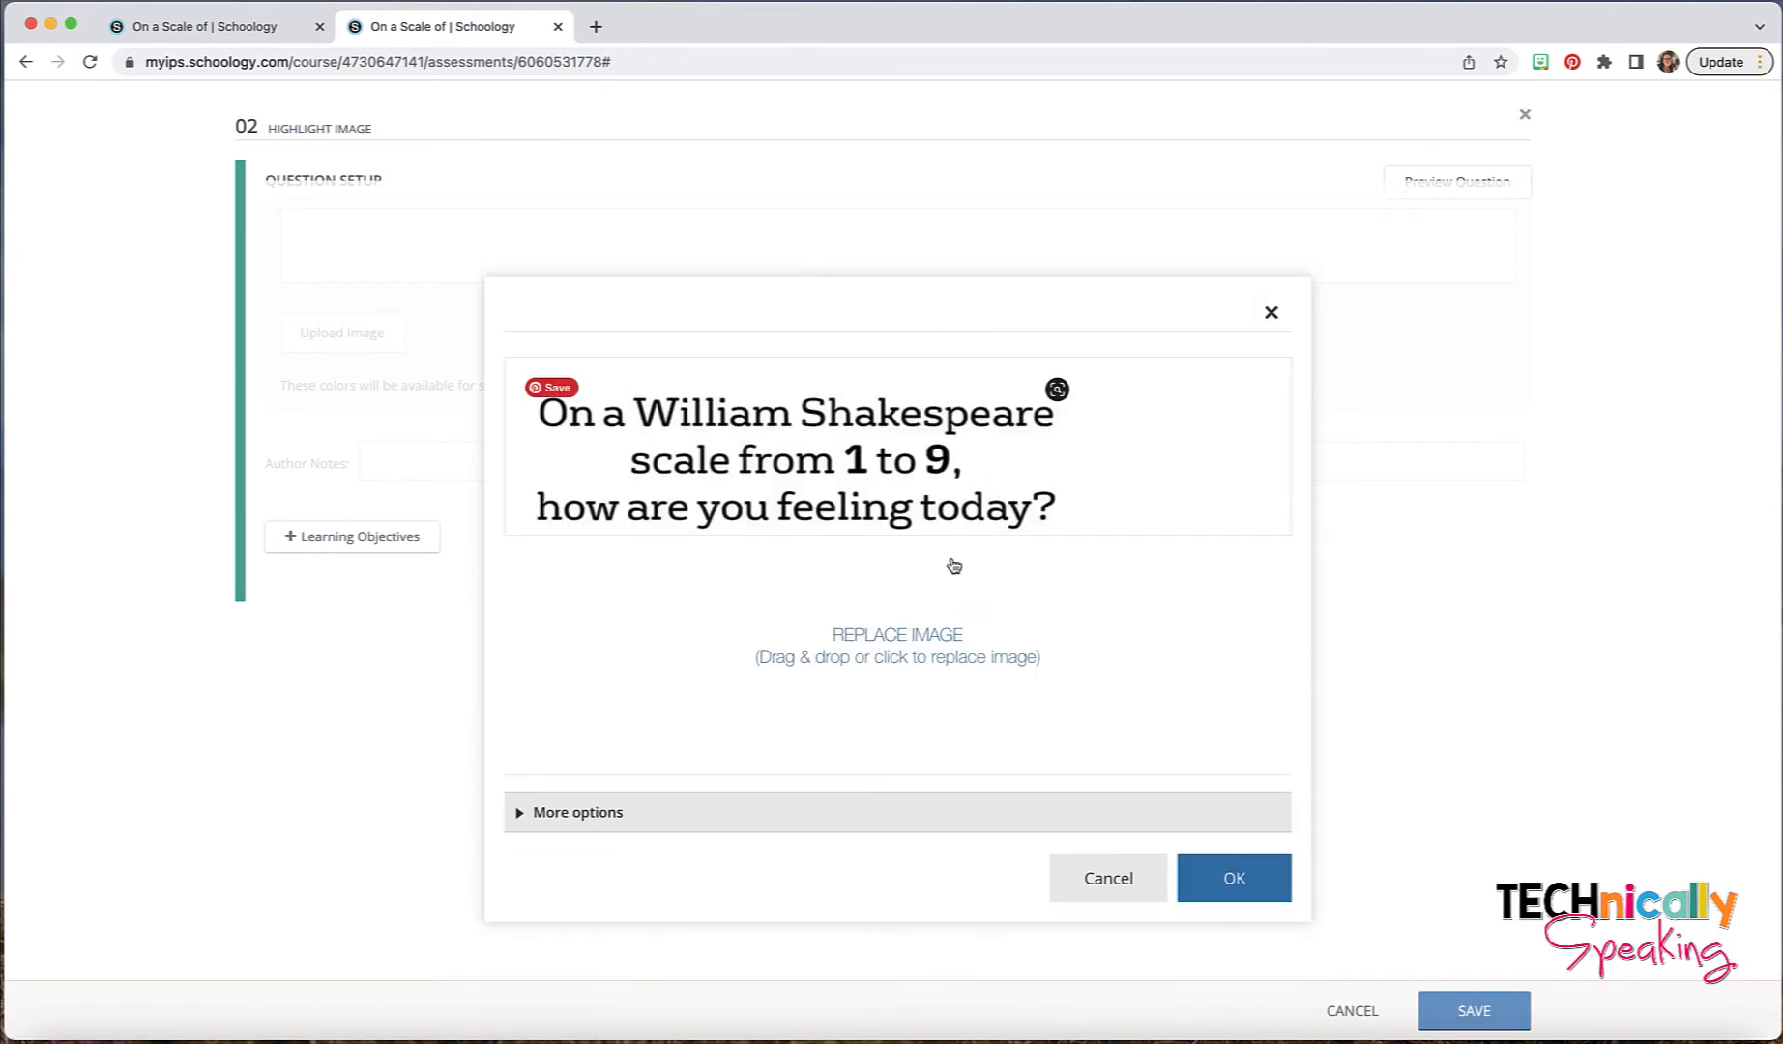
# - Set the Shakespeare image's height to 500 pixels and confirm the image
pyautogui.click(617, 811)
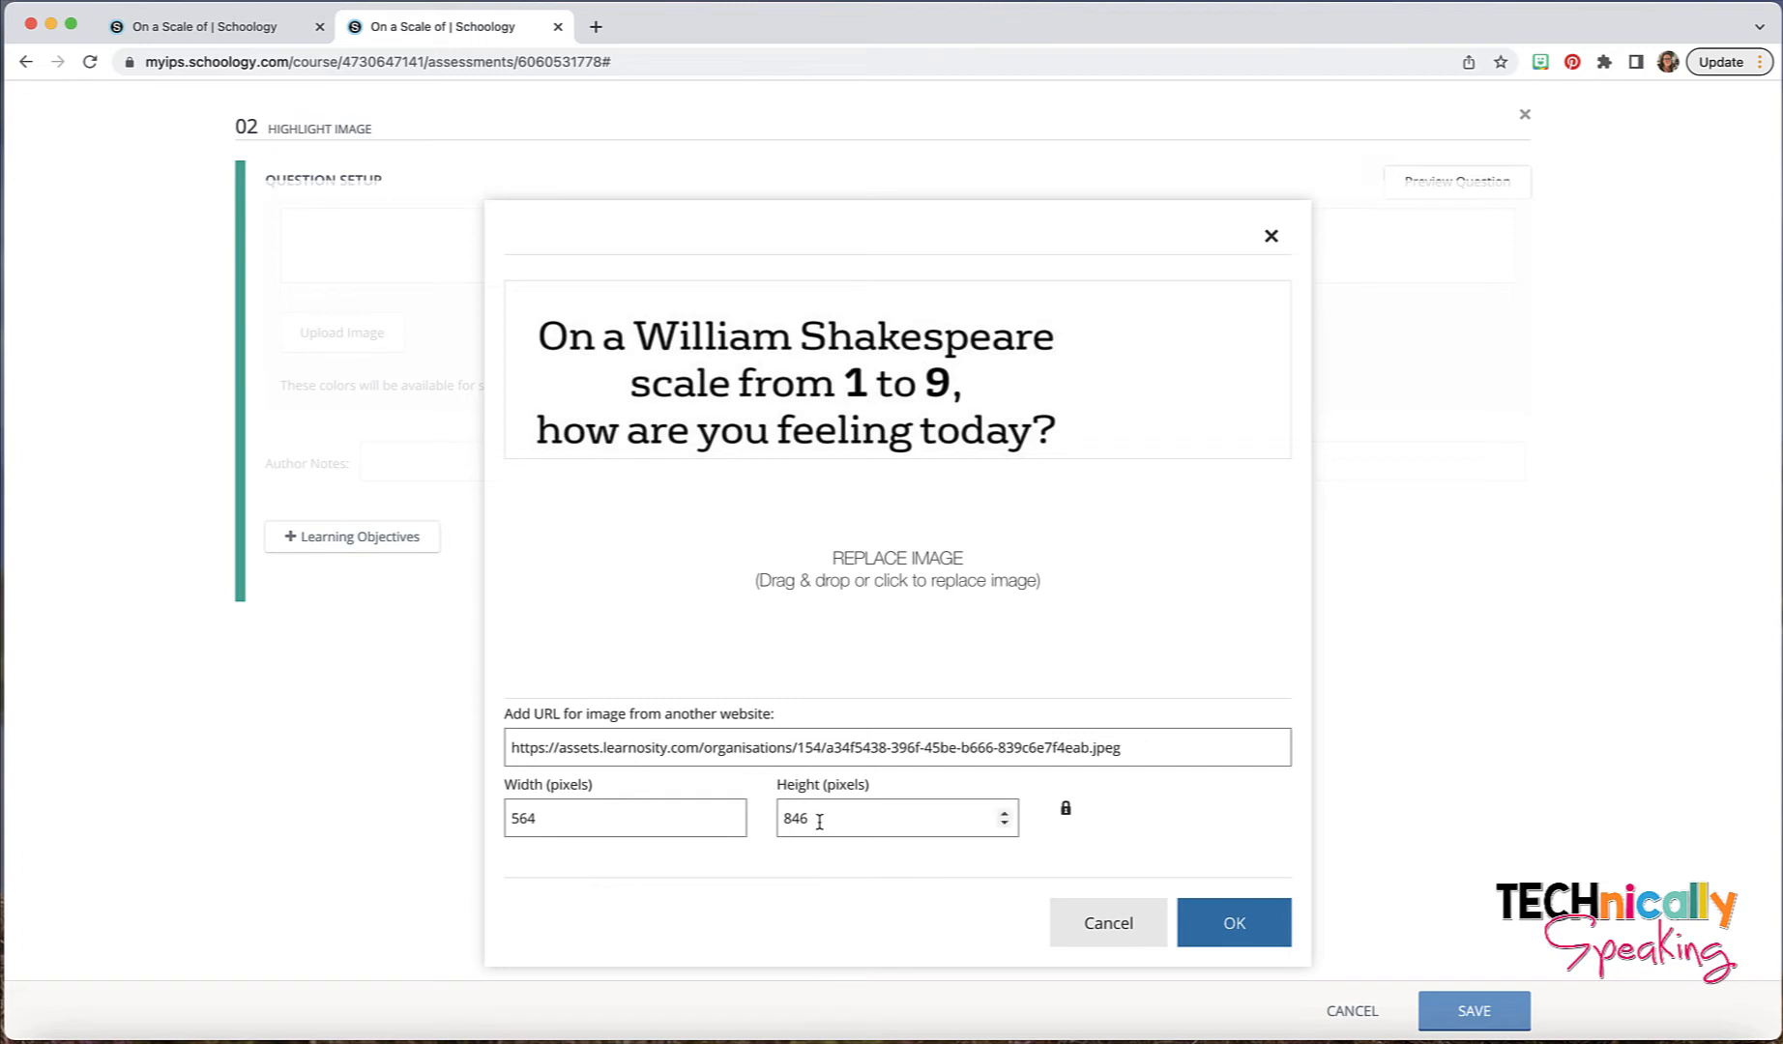
pyautogui.moveTo(815, 819); pyautogui.dragTo(786, 821)
pyautogui.write('500')
pyautogui.click(1200, 929)
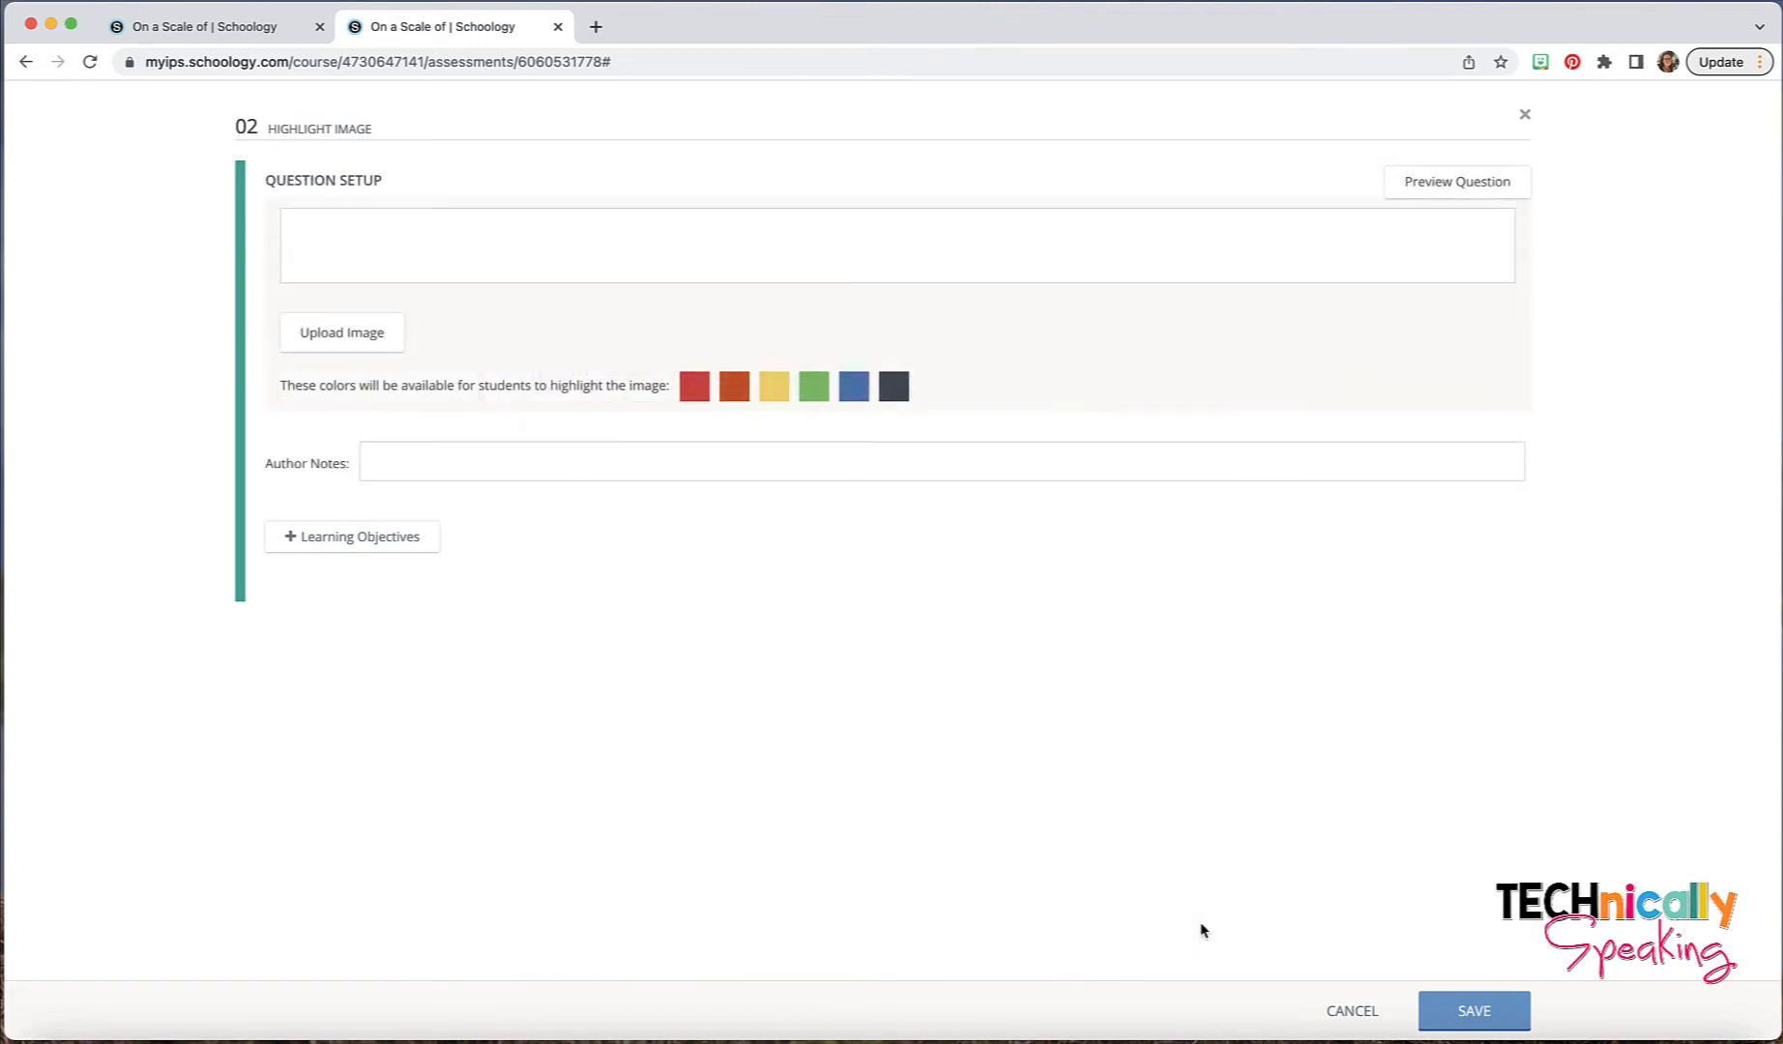
# - Enter "On a scale of Shakespeare, how do you feel today?" as the question text
pyautogui.click(384, 231)
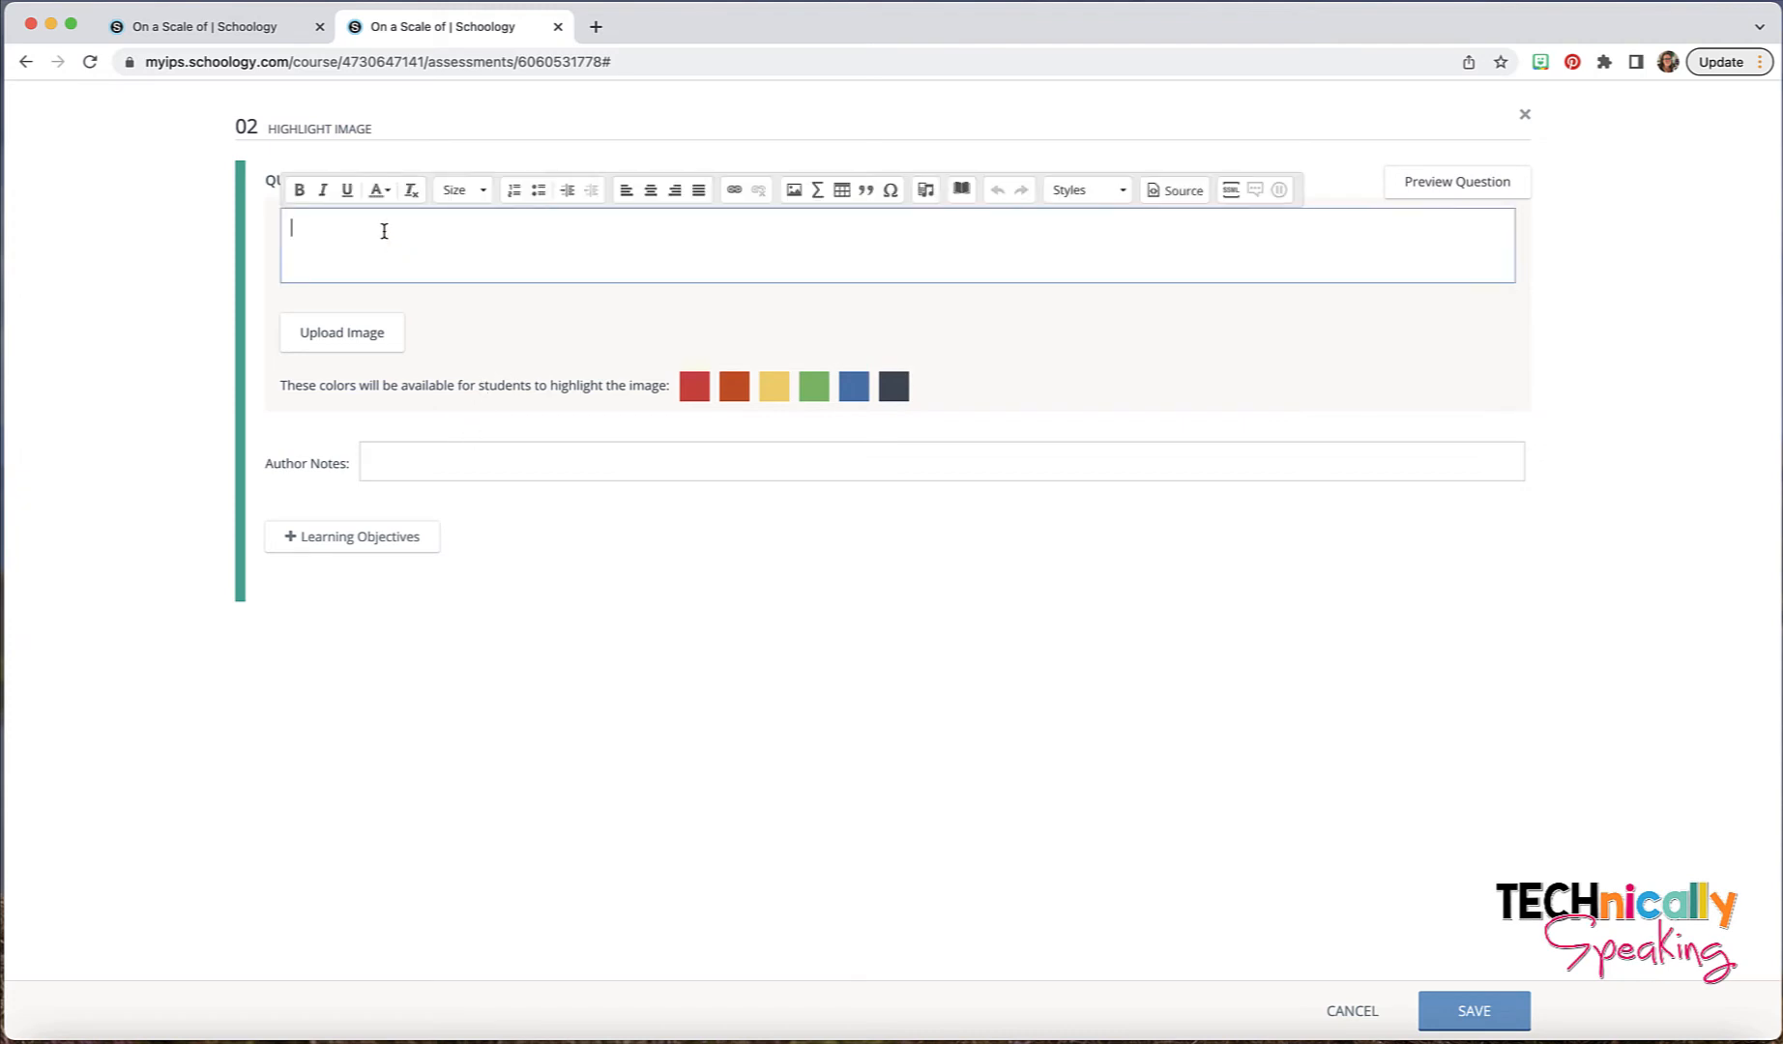
pyautogui.write('On a scale of Shakespeare, how do you g')
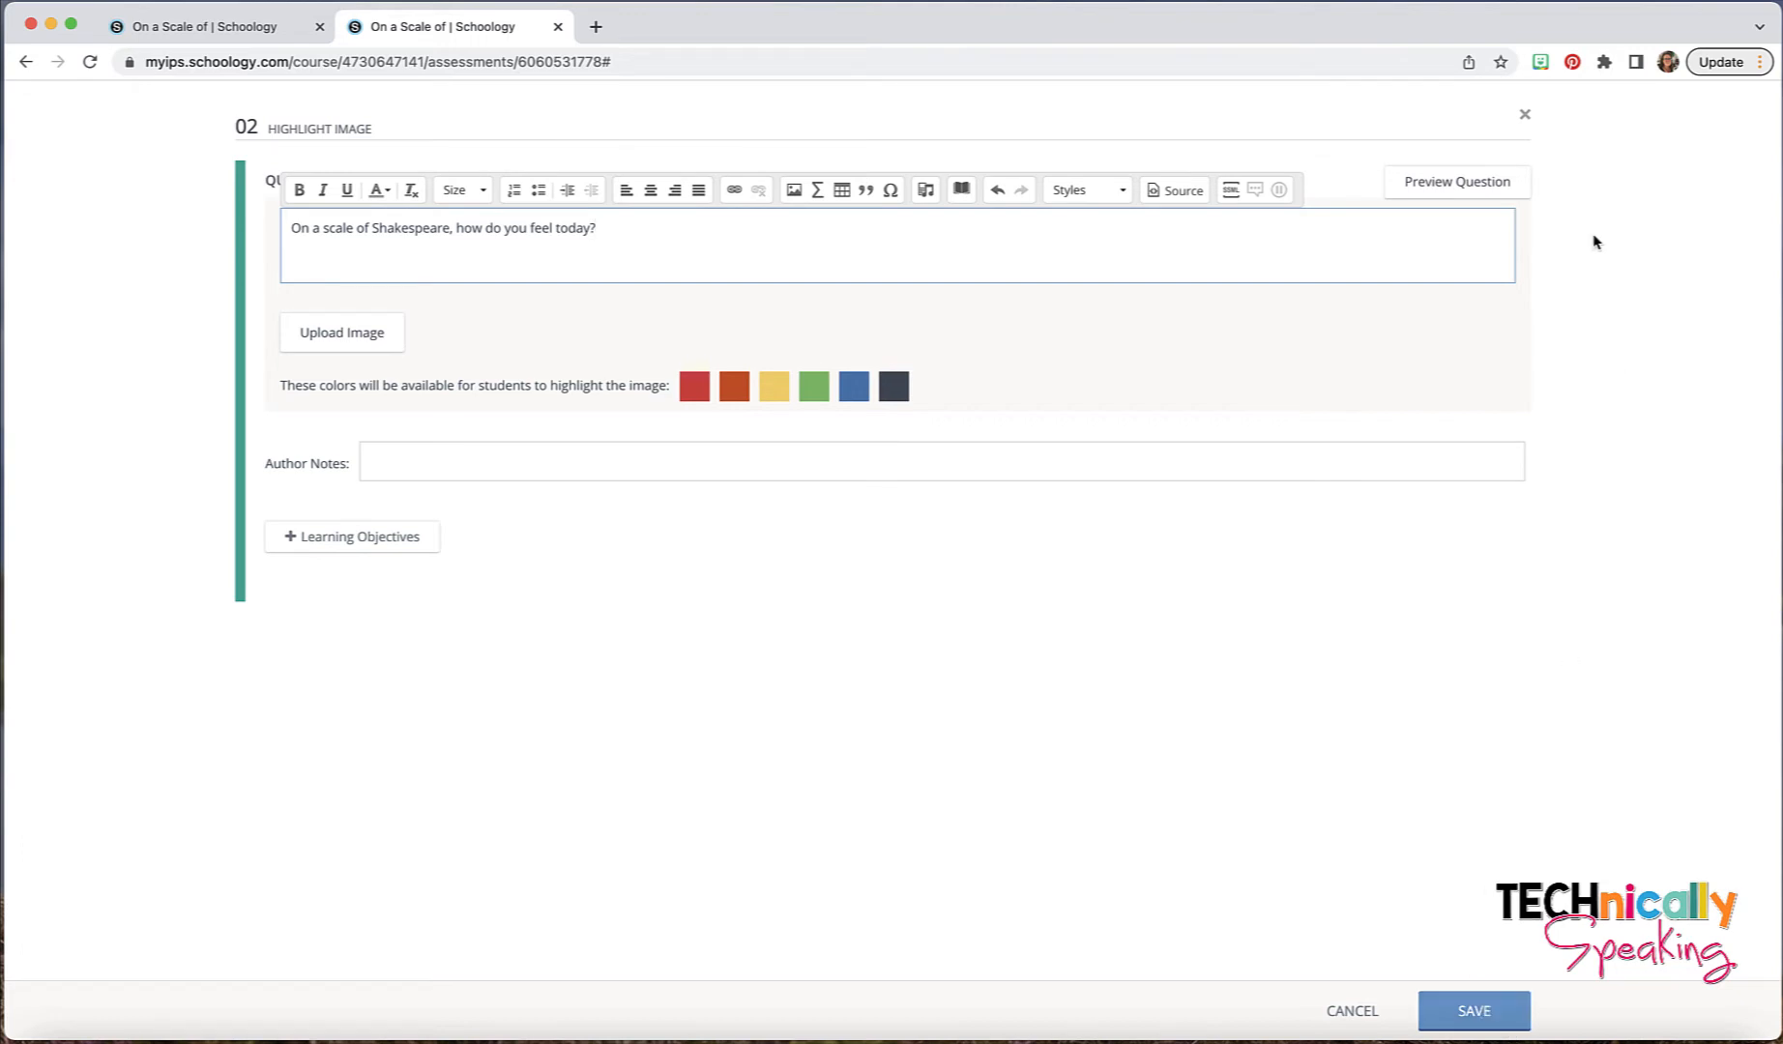
# - Preview the Shakespeare question, circle picture 2 in red to test it, and save the question
pyautogui.click(1450, 181)
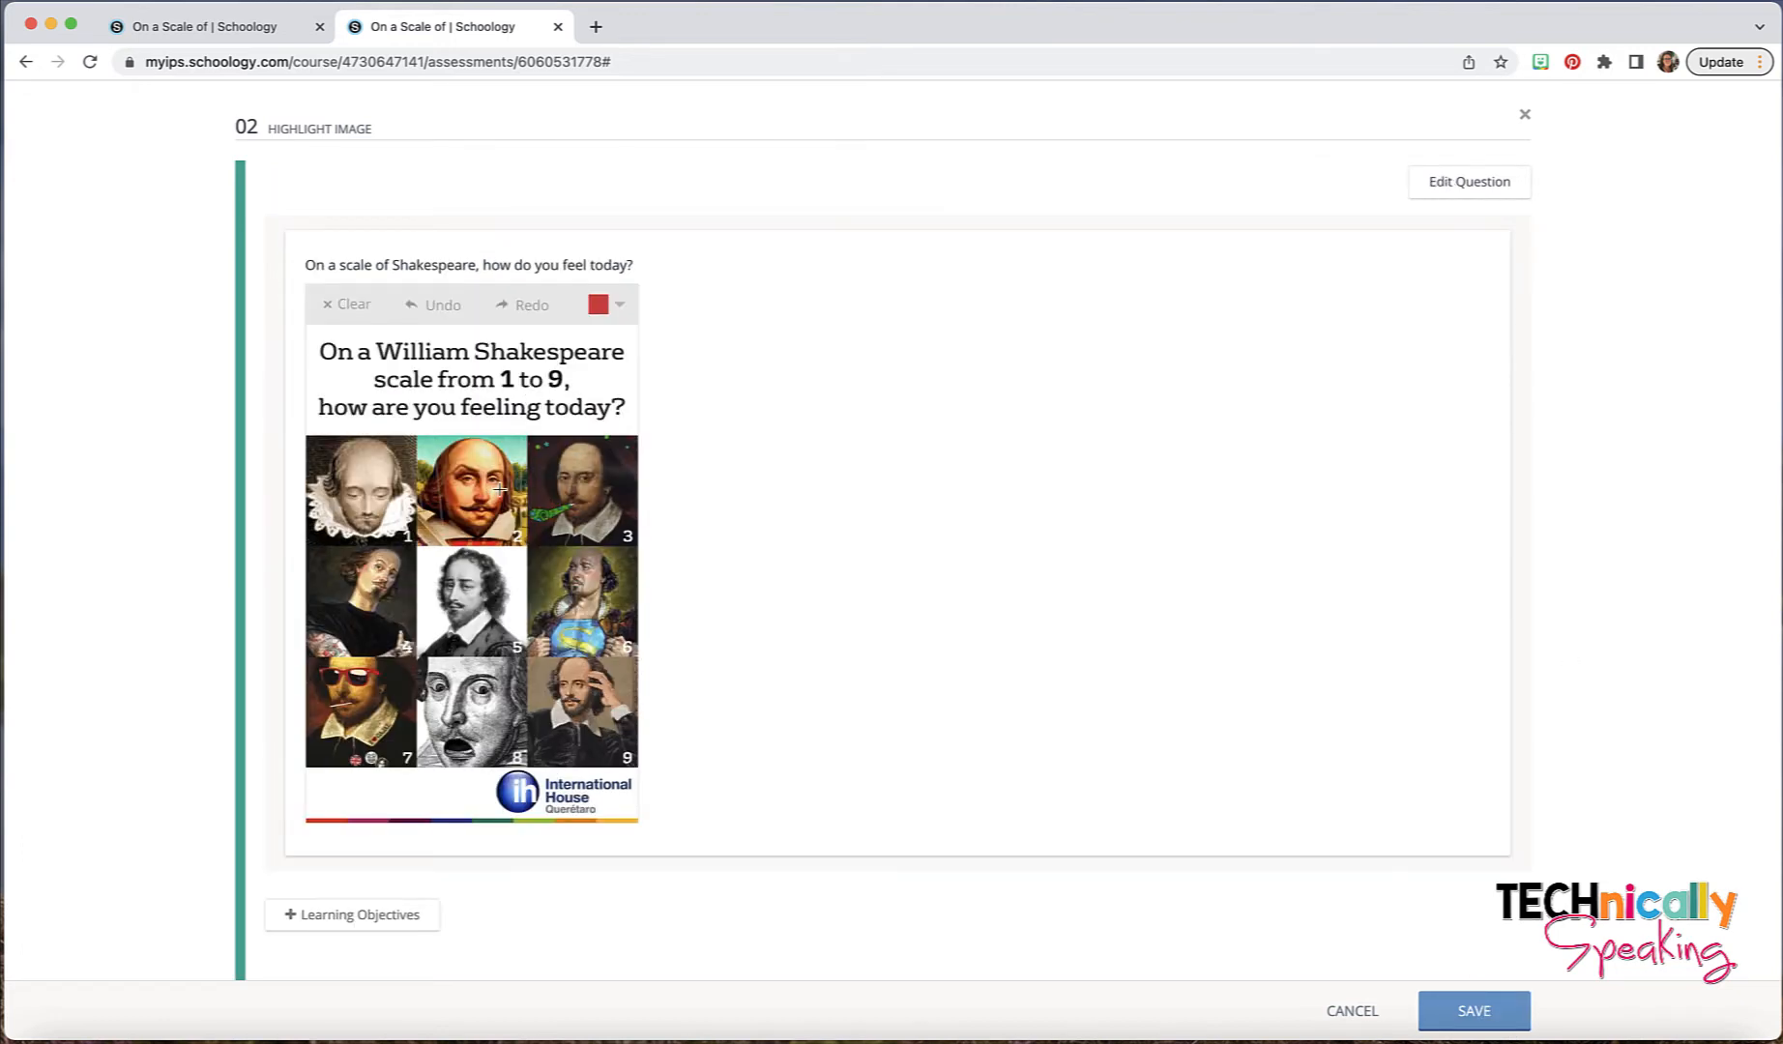
pyautogui.moveTo(491, 452)
pyautogui.mouseDown()
pyautogui.moveTo(478, 537)
pyautogui.moveTo(493, 449)
pyautogui.mouseUp()
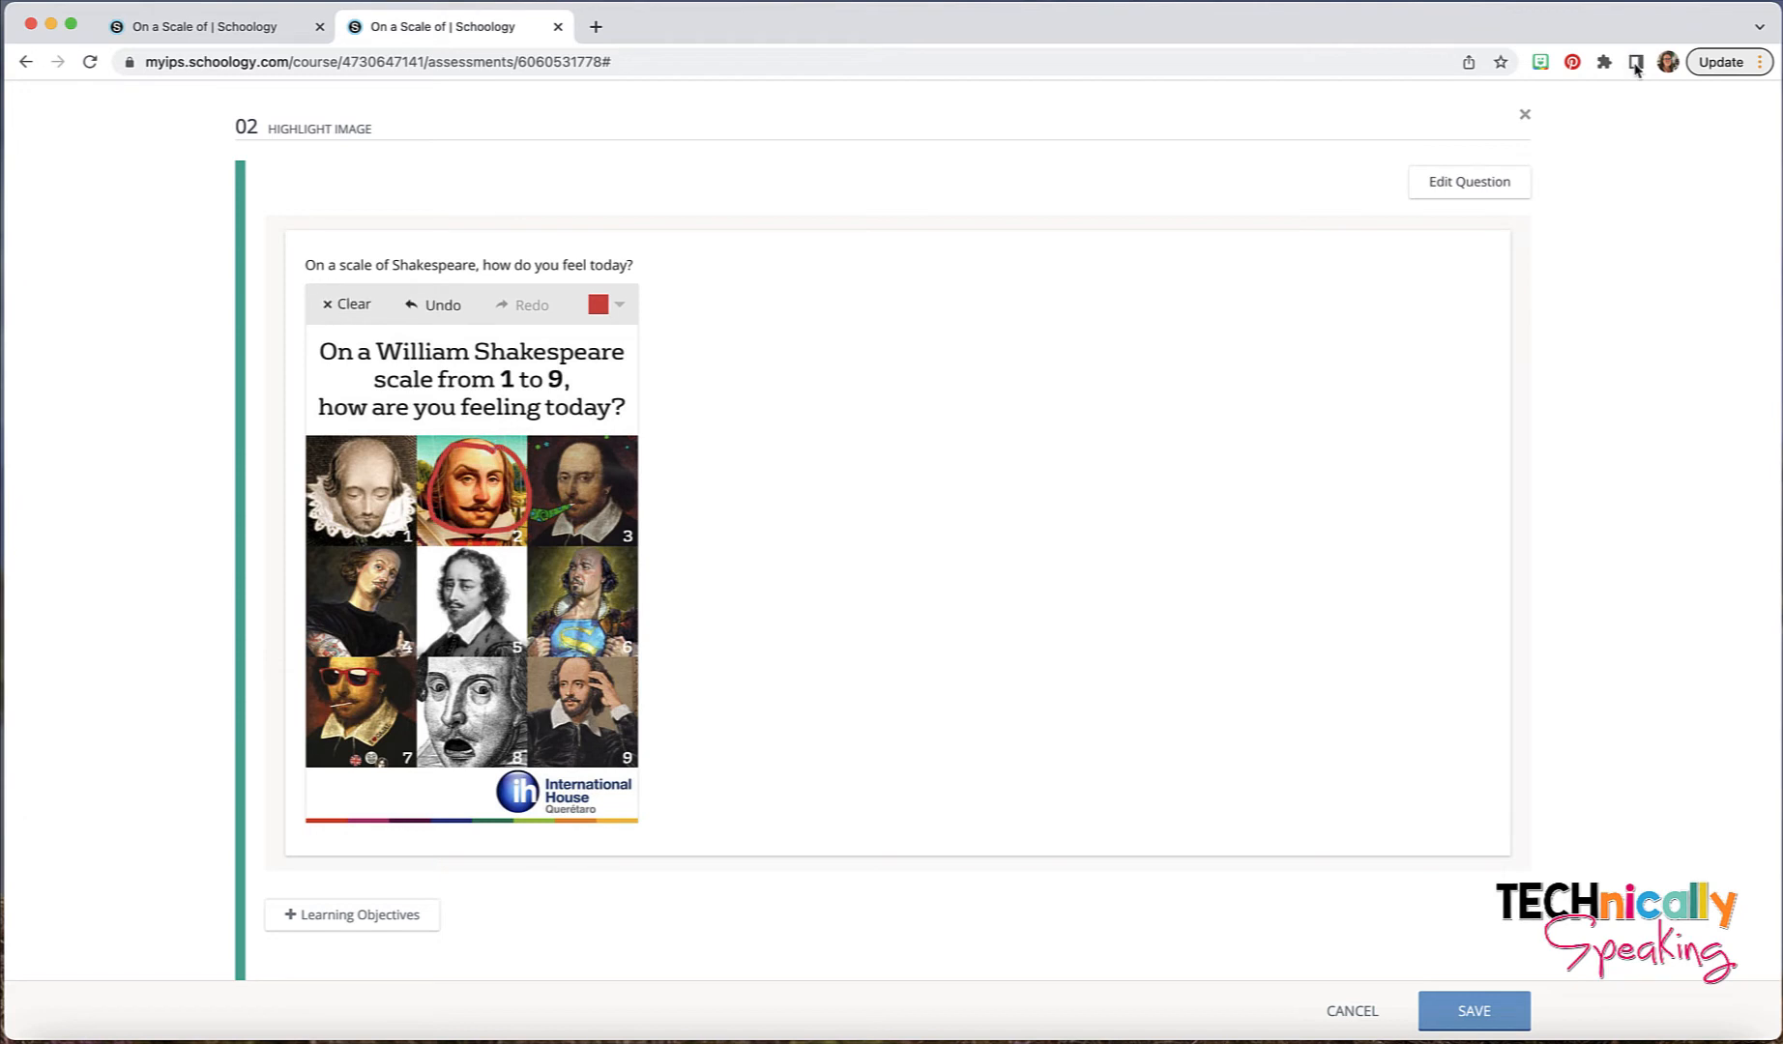
pyautogui.click(1508, 1009)
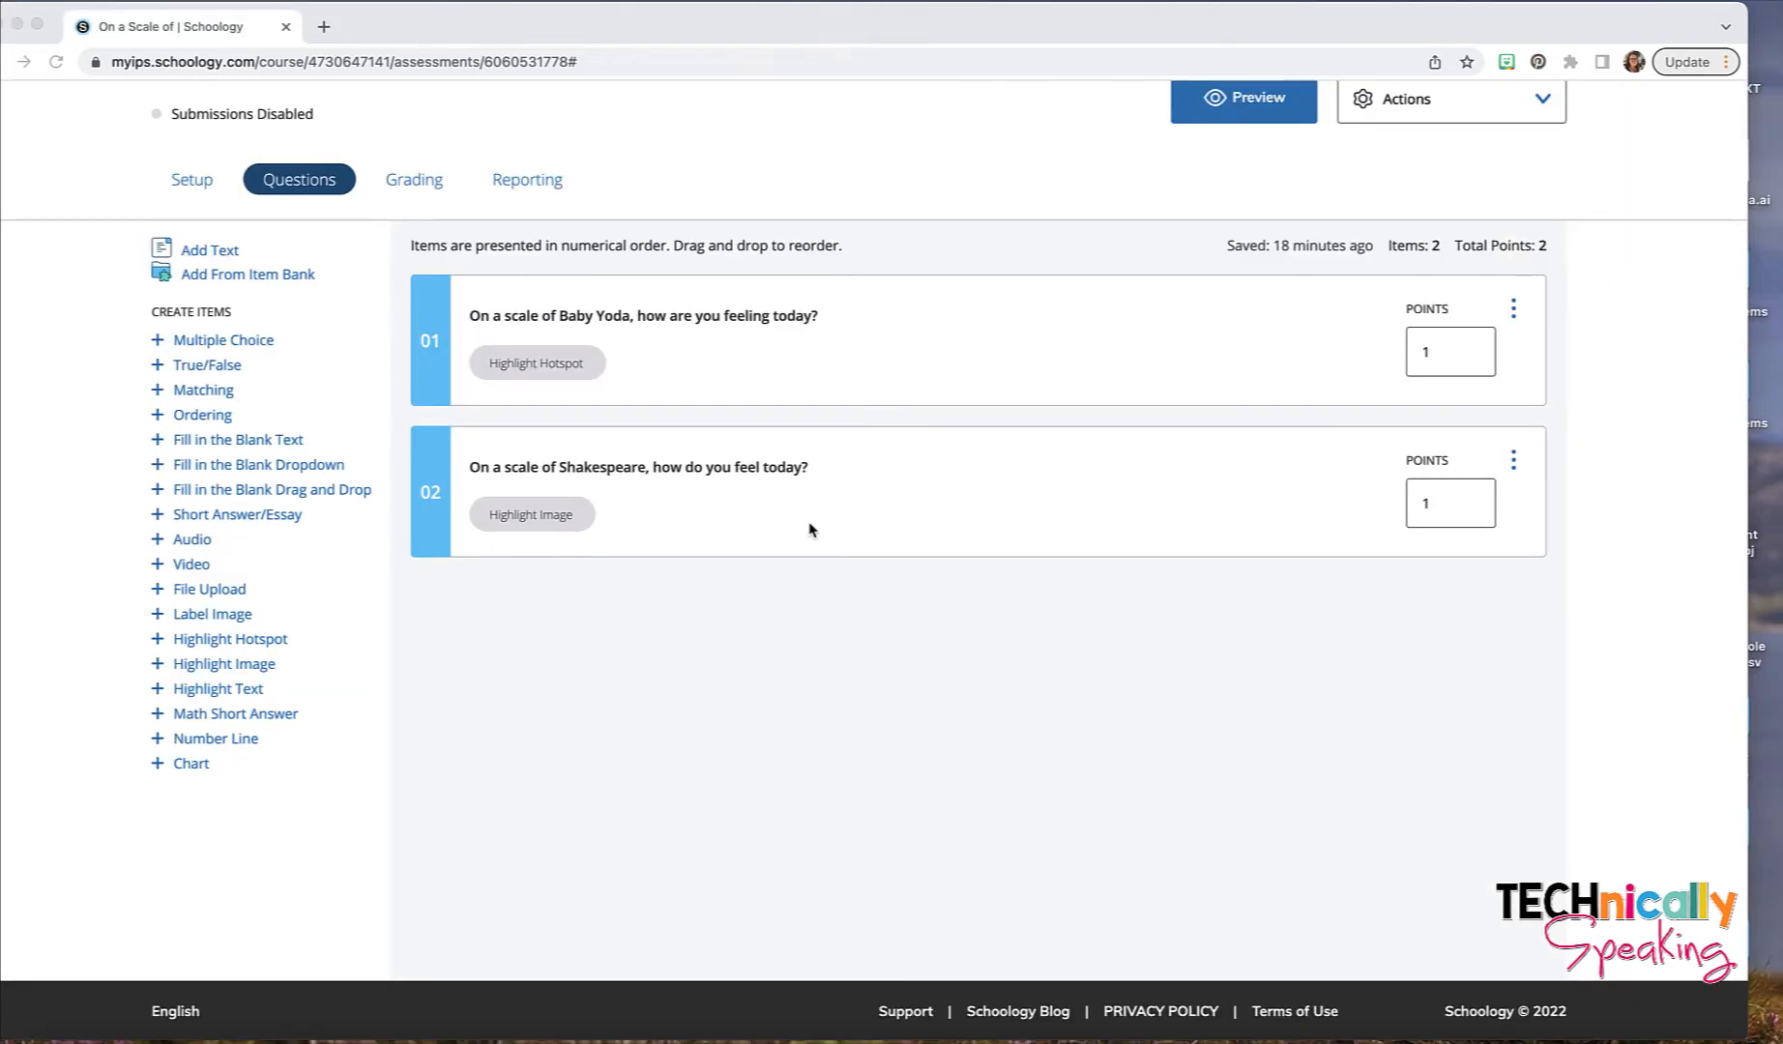
# - Create a Multiple Choice question with the text "On a scale of ghost, how do you feel today?"
pyautogui.click(317, 329)
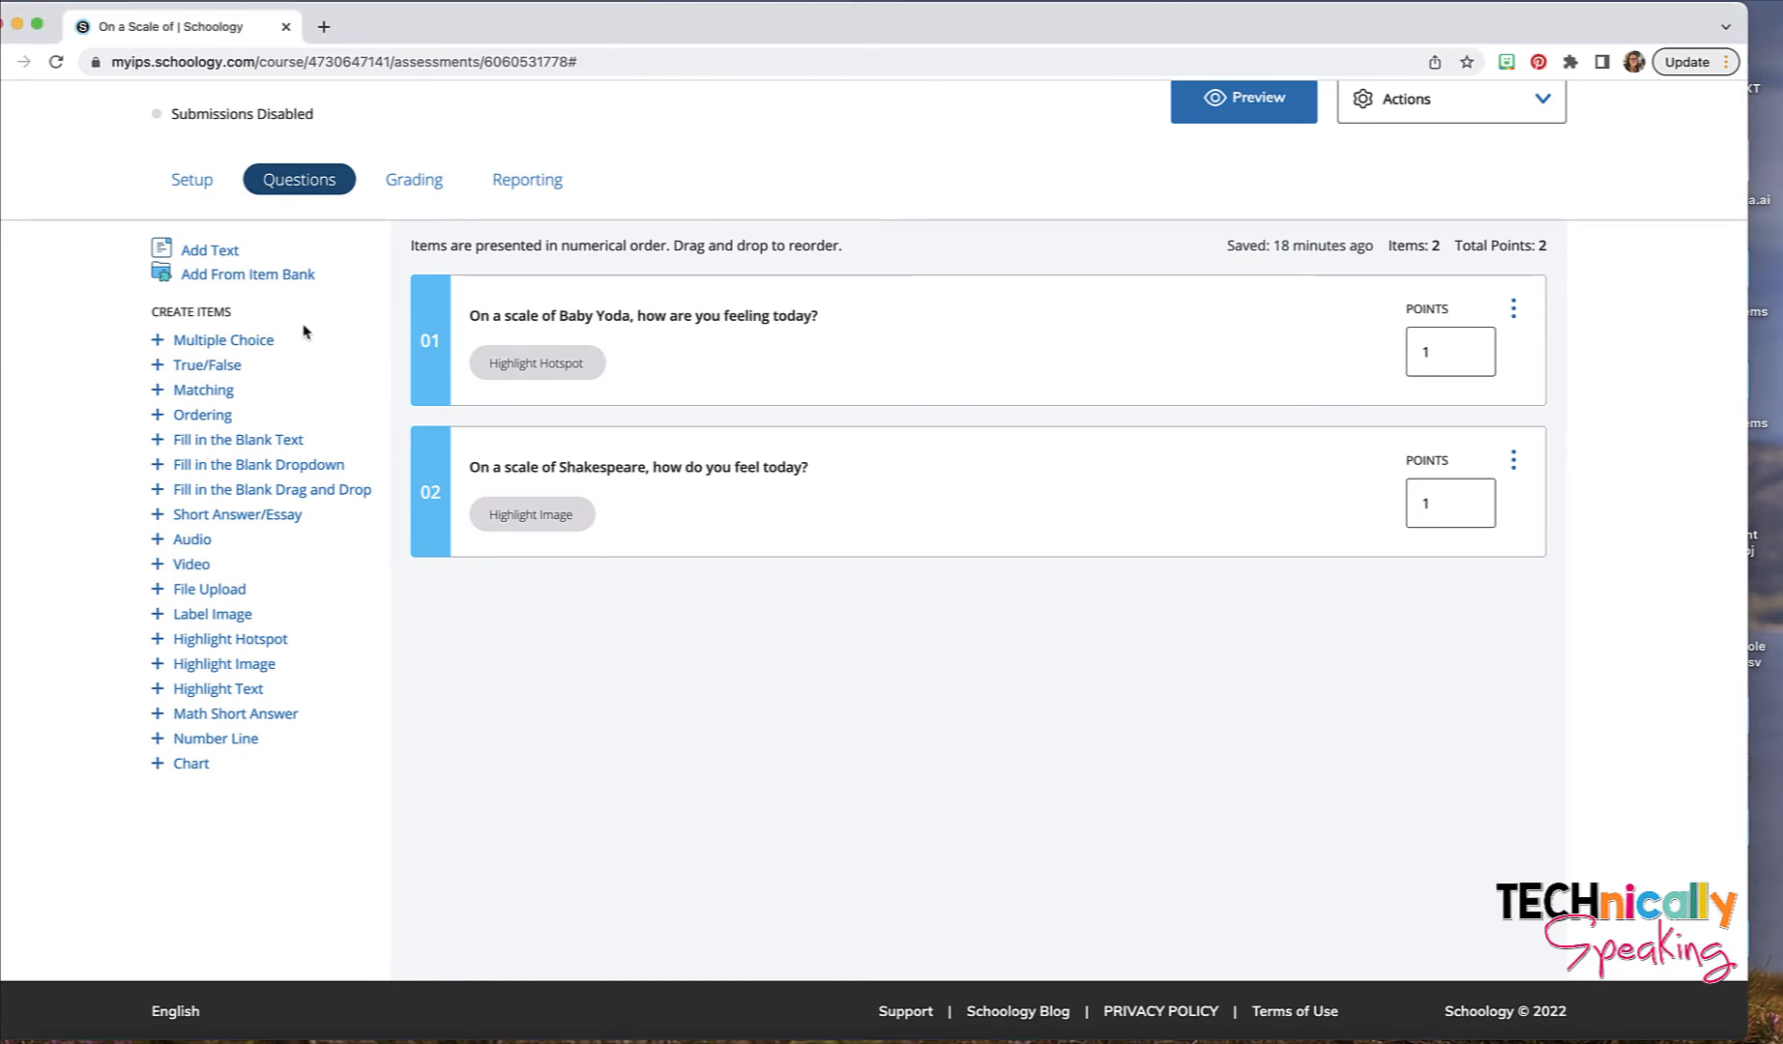
pyautogui.click(256, 348)
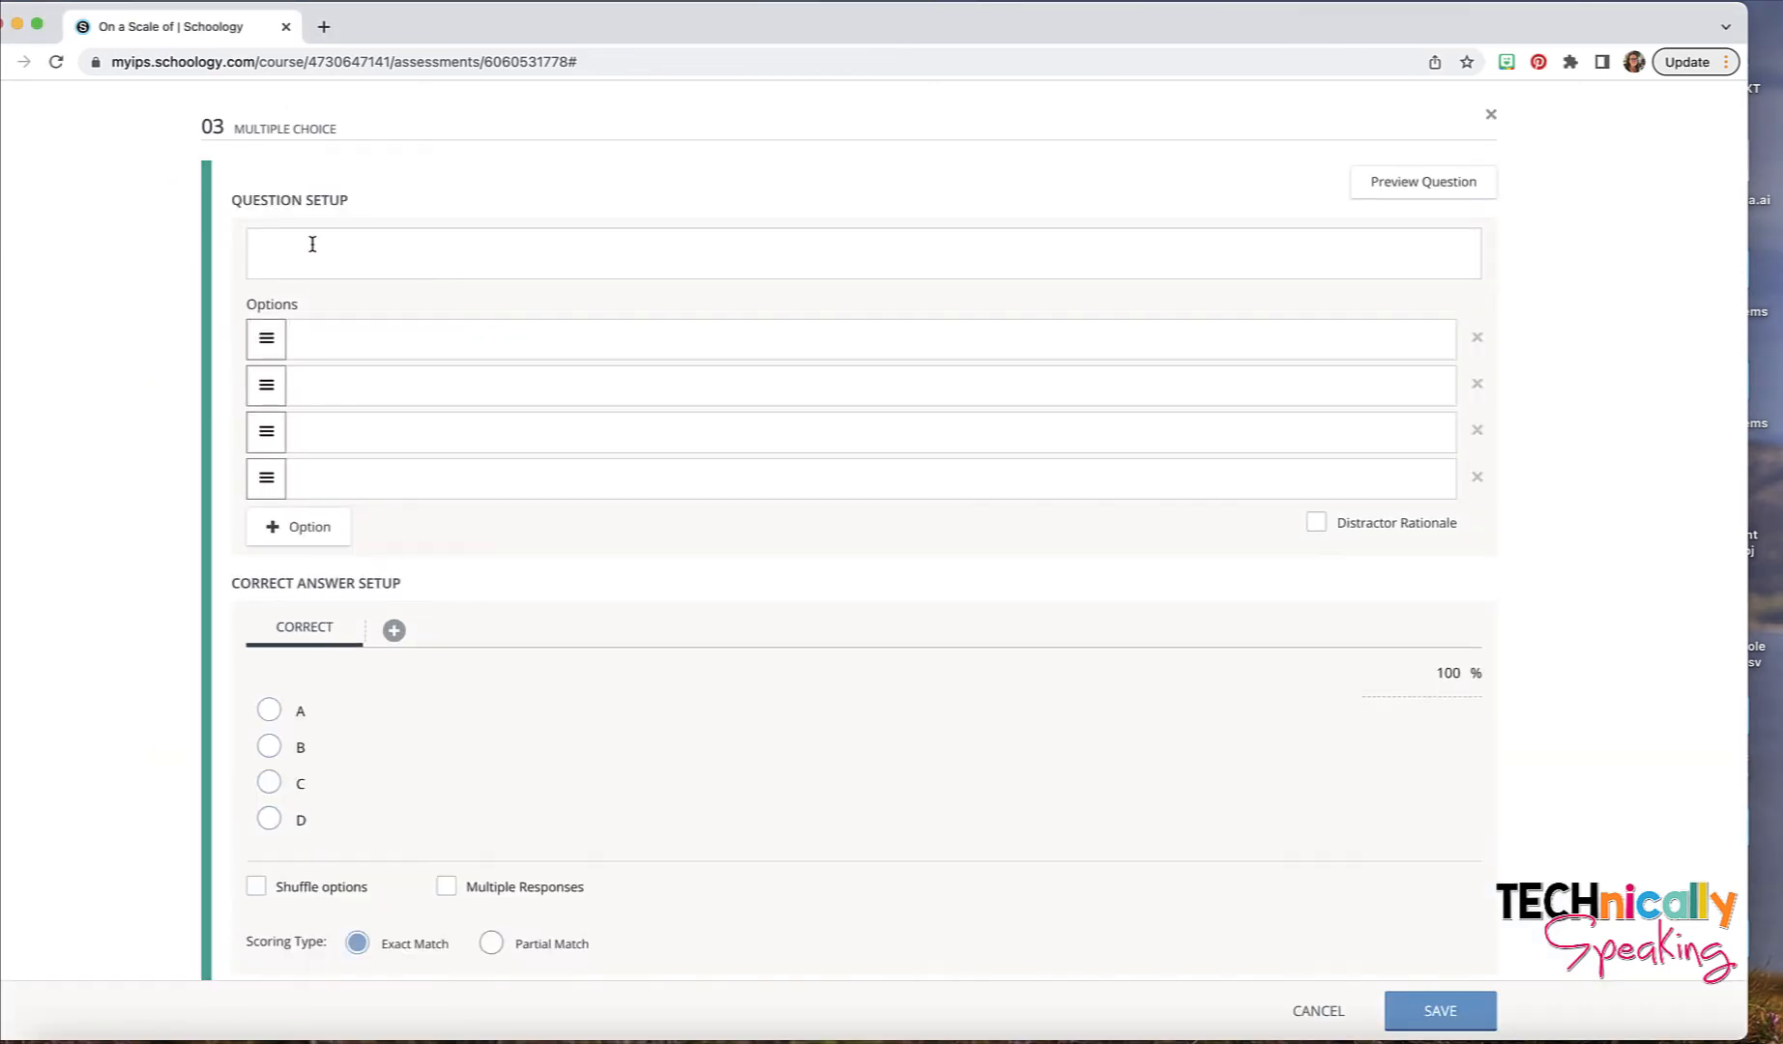
pyautogui.click(313, 243)
pyautogui.write('On a scale of ghost, how do you feel today?')
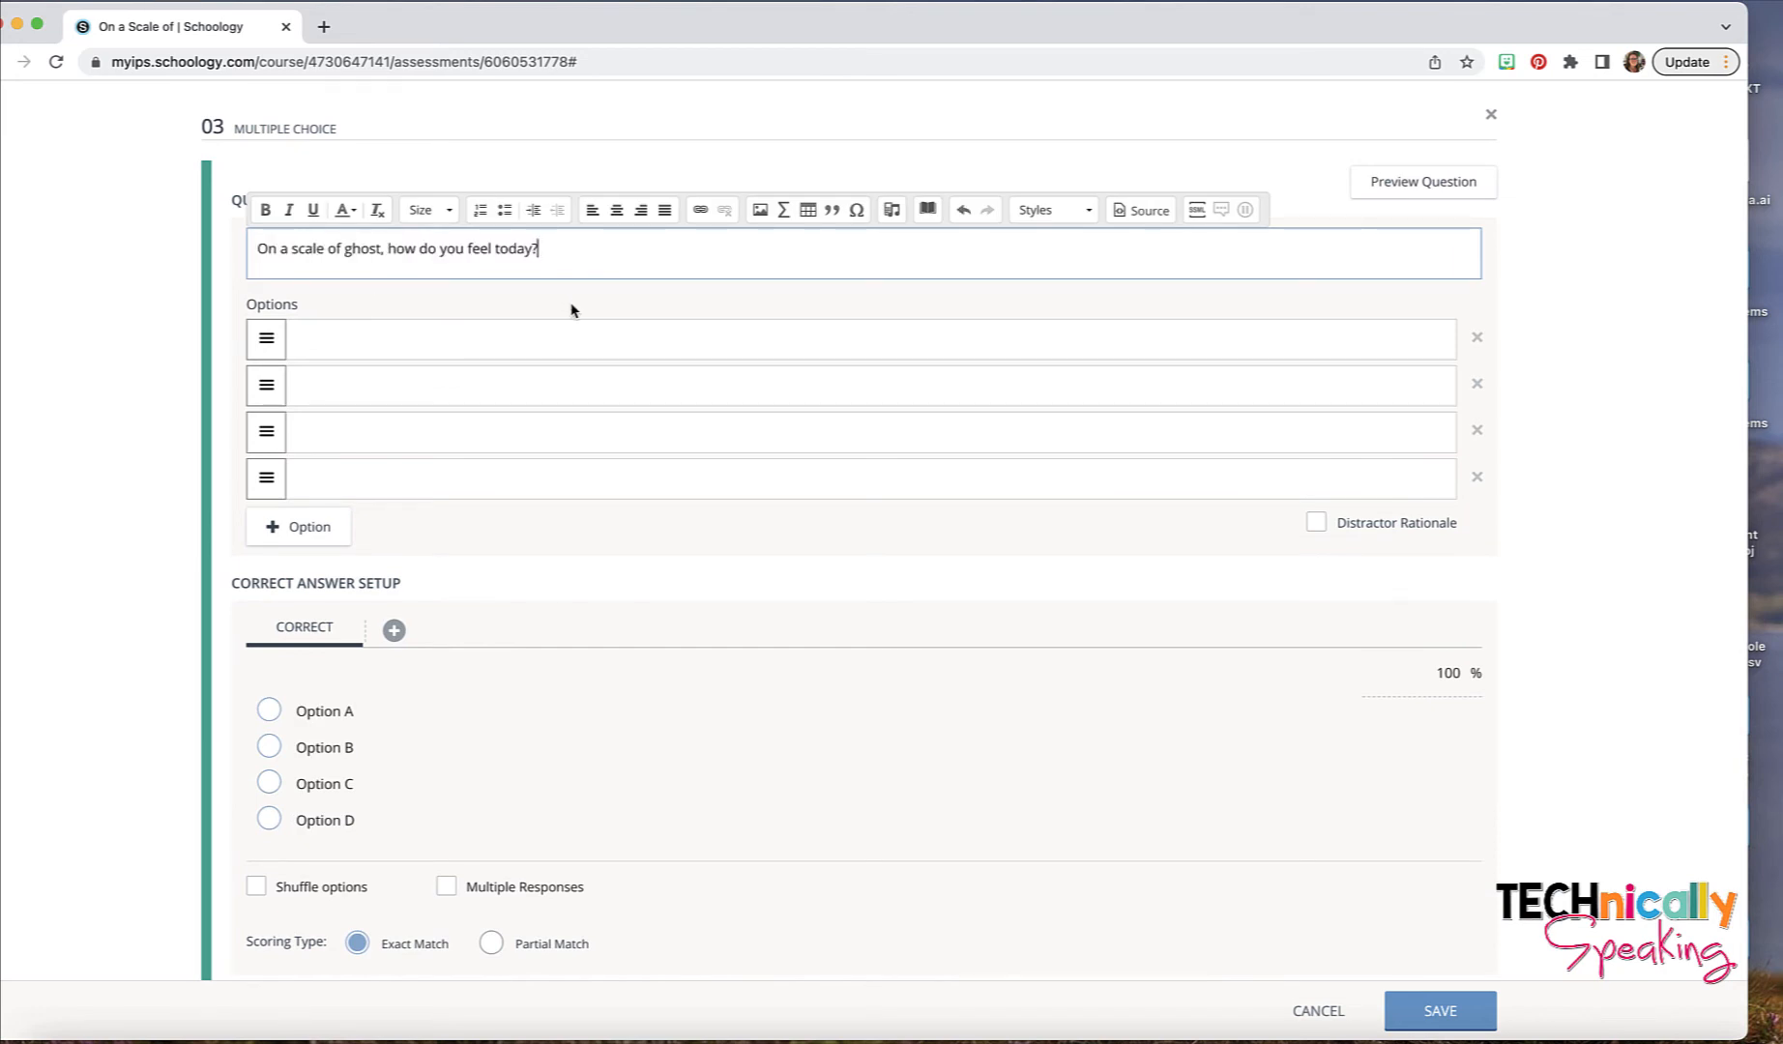
# - Upload Ghost Emoji_1.png from the Finder window as the image for the first answer option
pyautogui.click(552, 340)
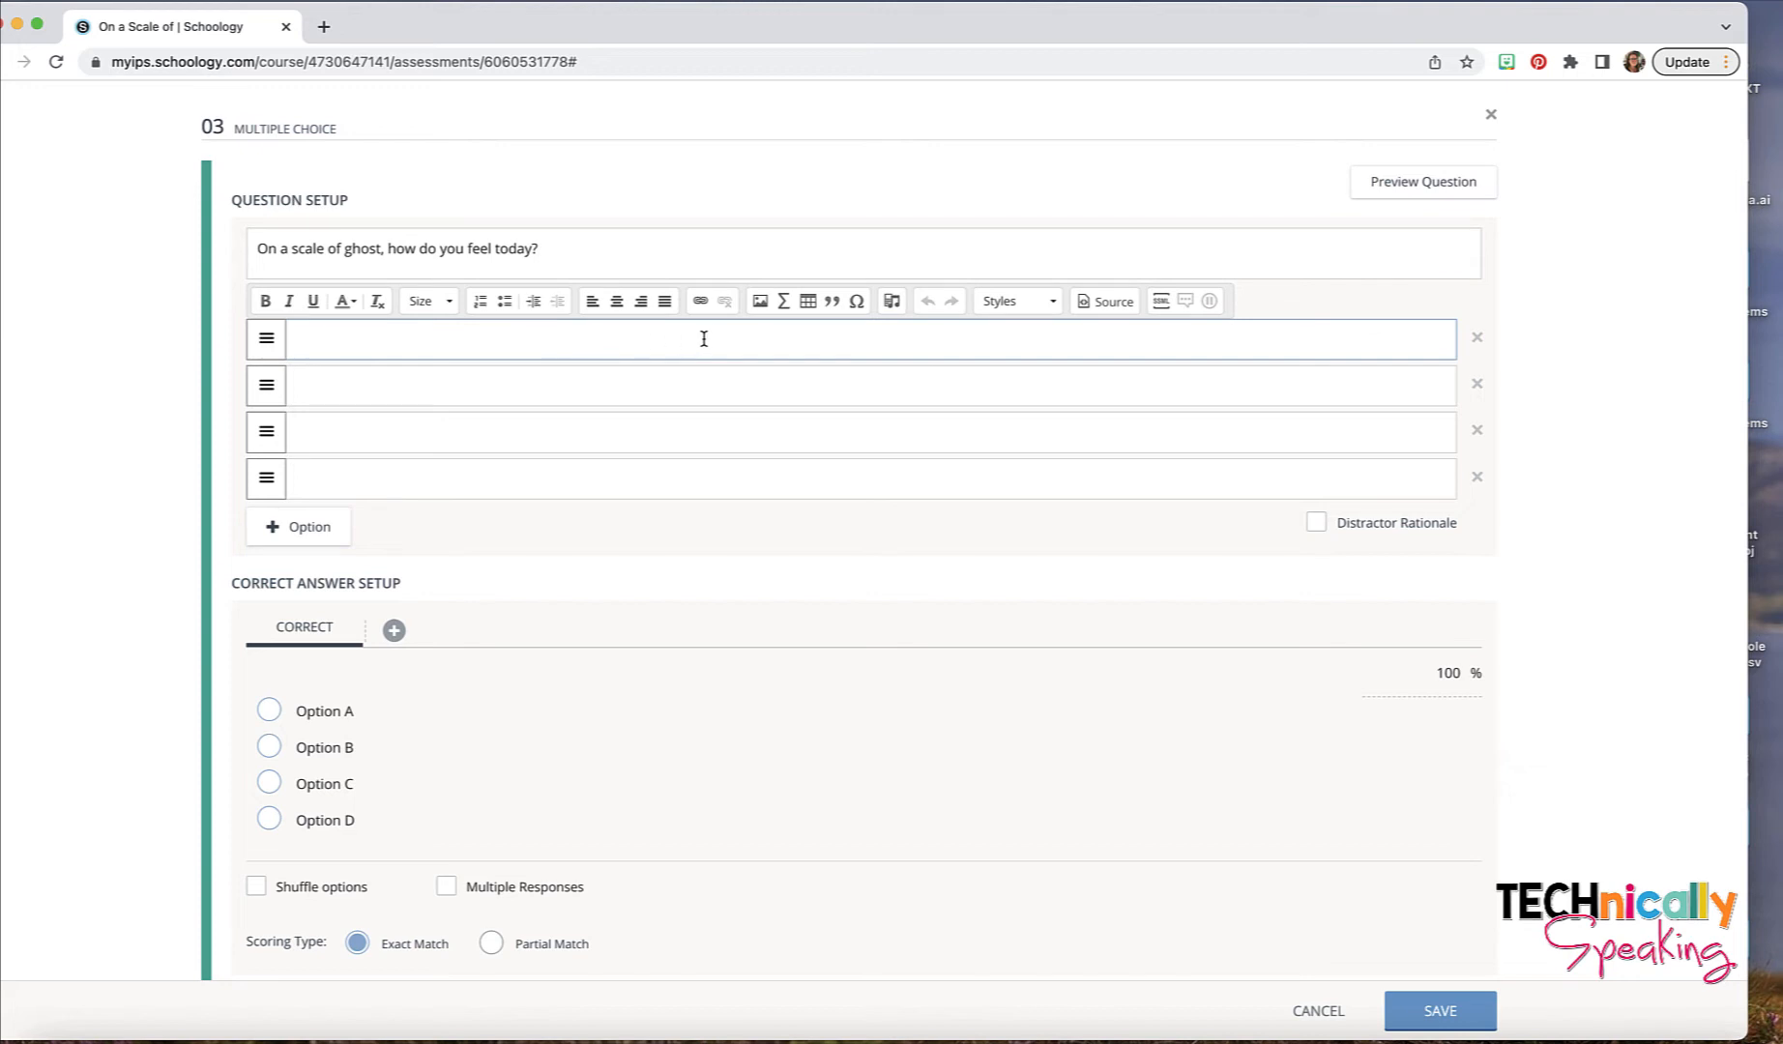
pyautogui.click(760, 304)
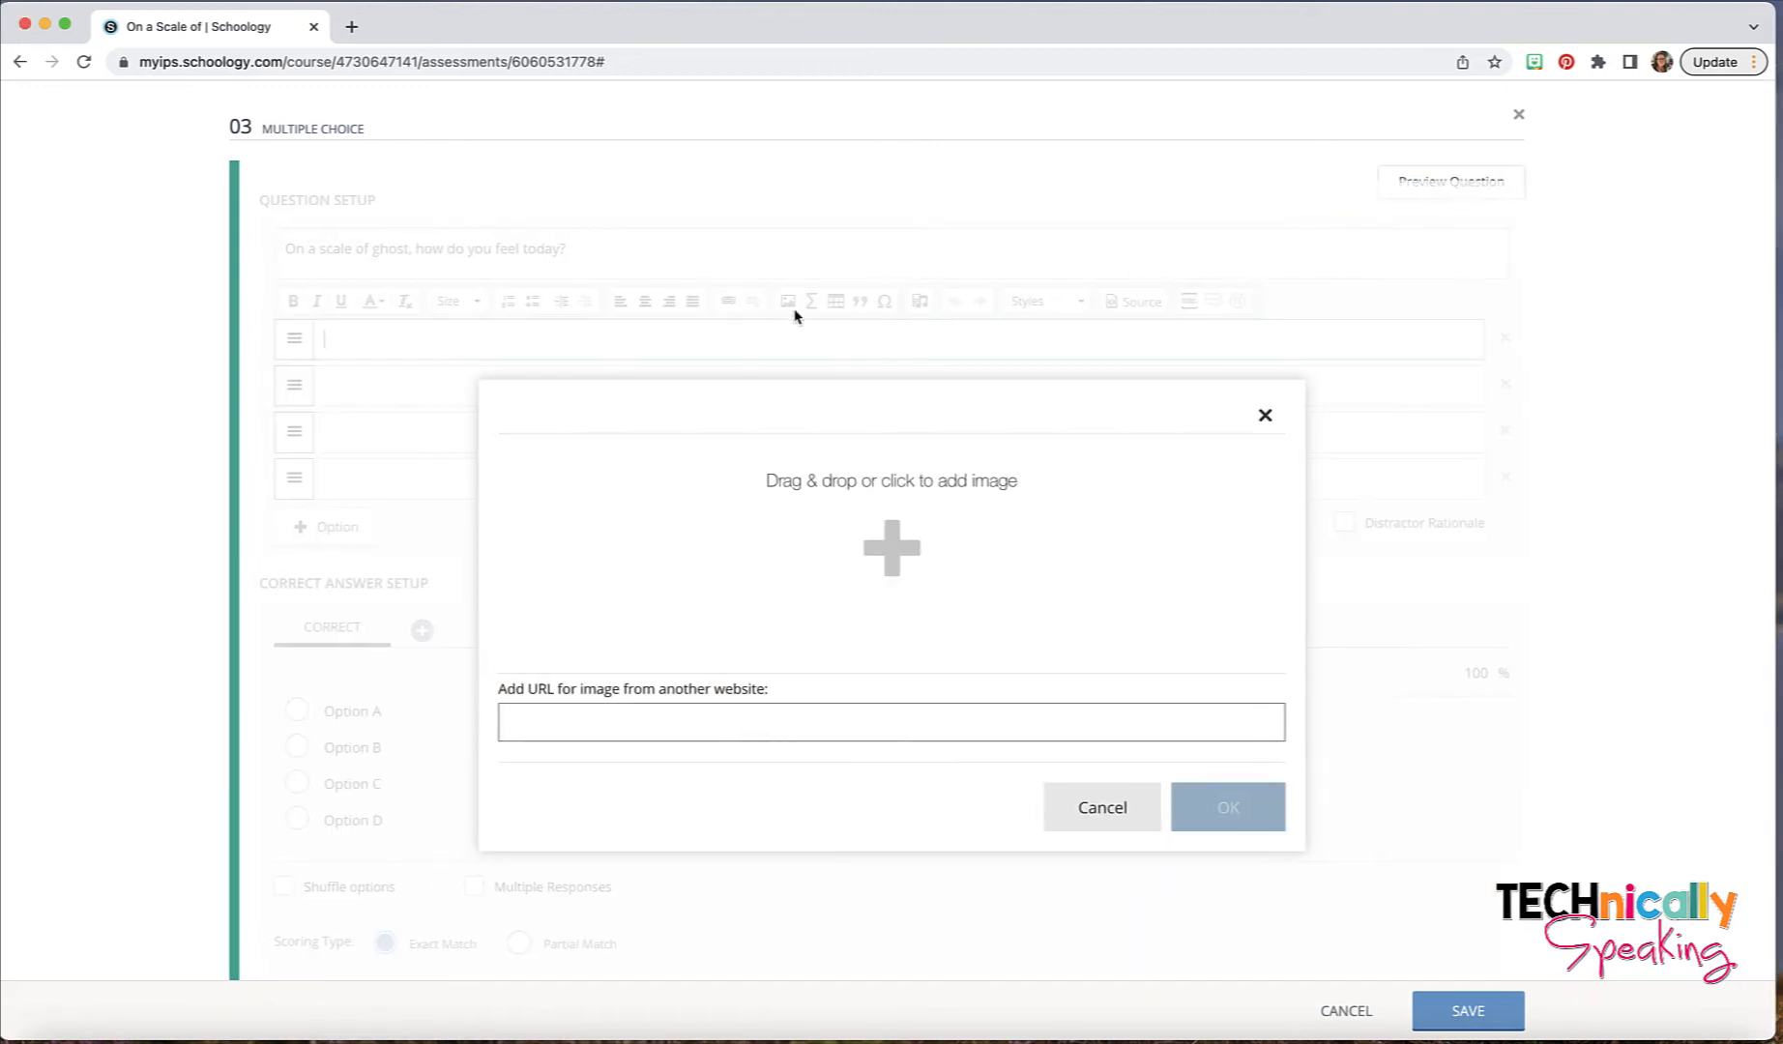
pyautogui.click(889, 523)
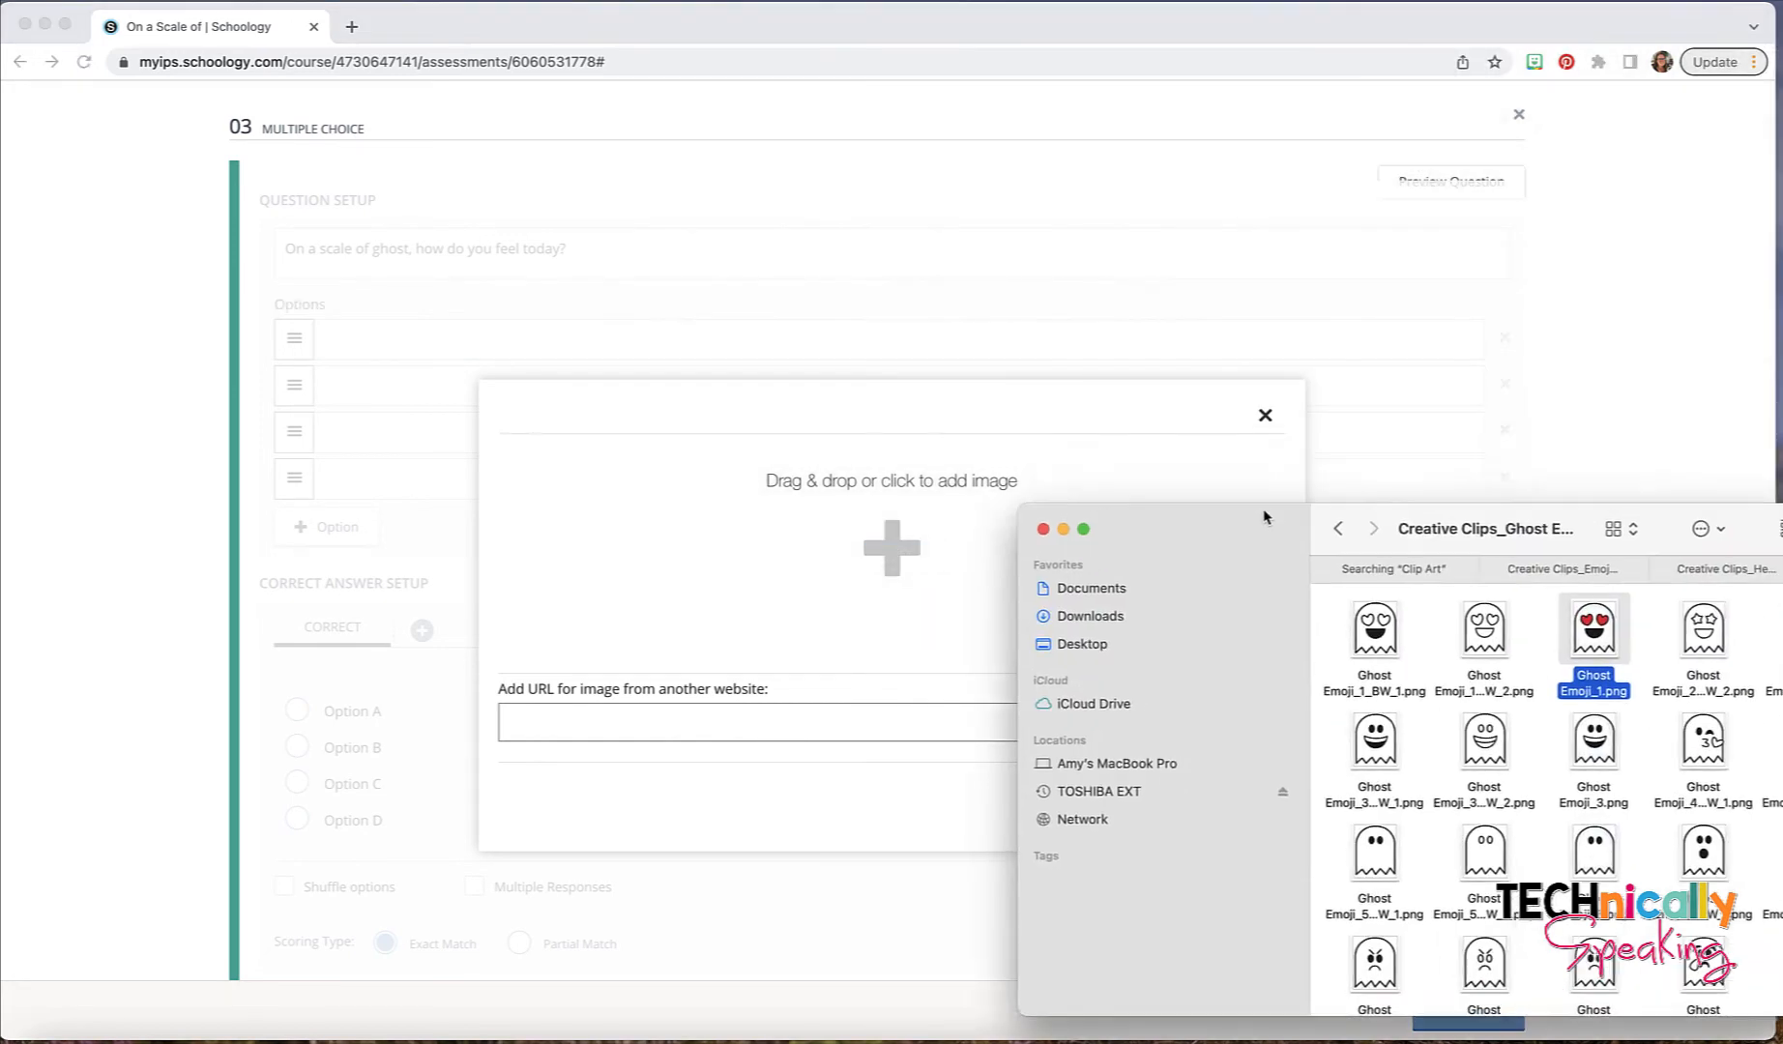
pyautogui.moveTo(1266, 286); pyautogui.dragTo(1074, 121)
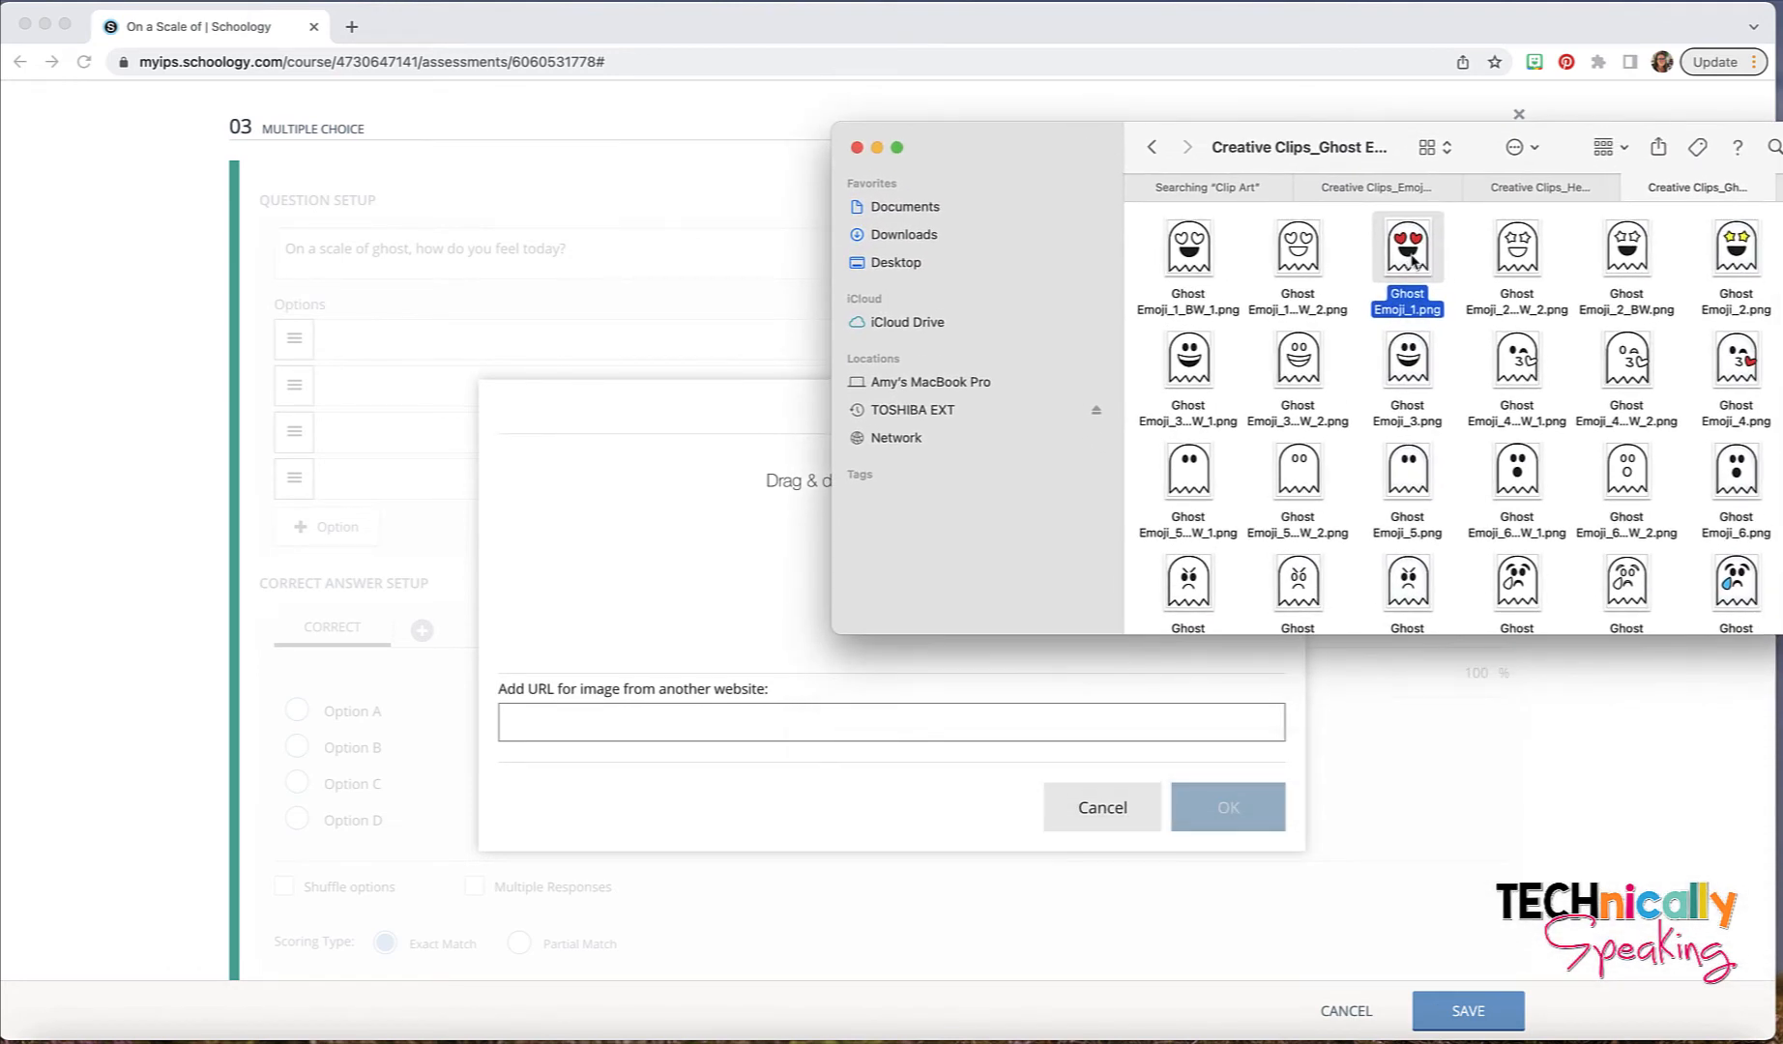
pyautogui.moveTo(1412, 259); pyautogui.dragTo(760, 533)
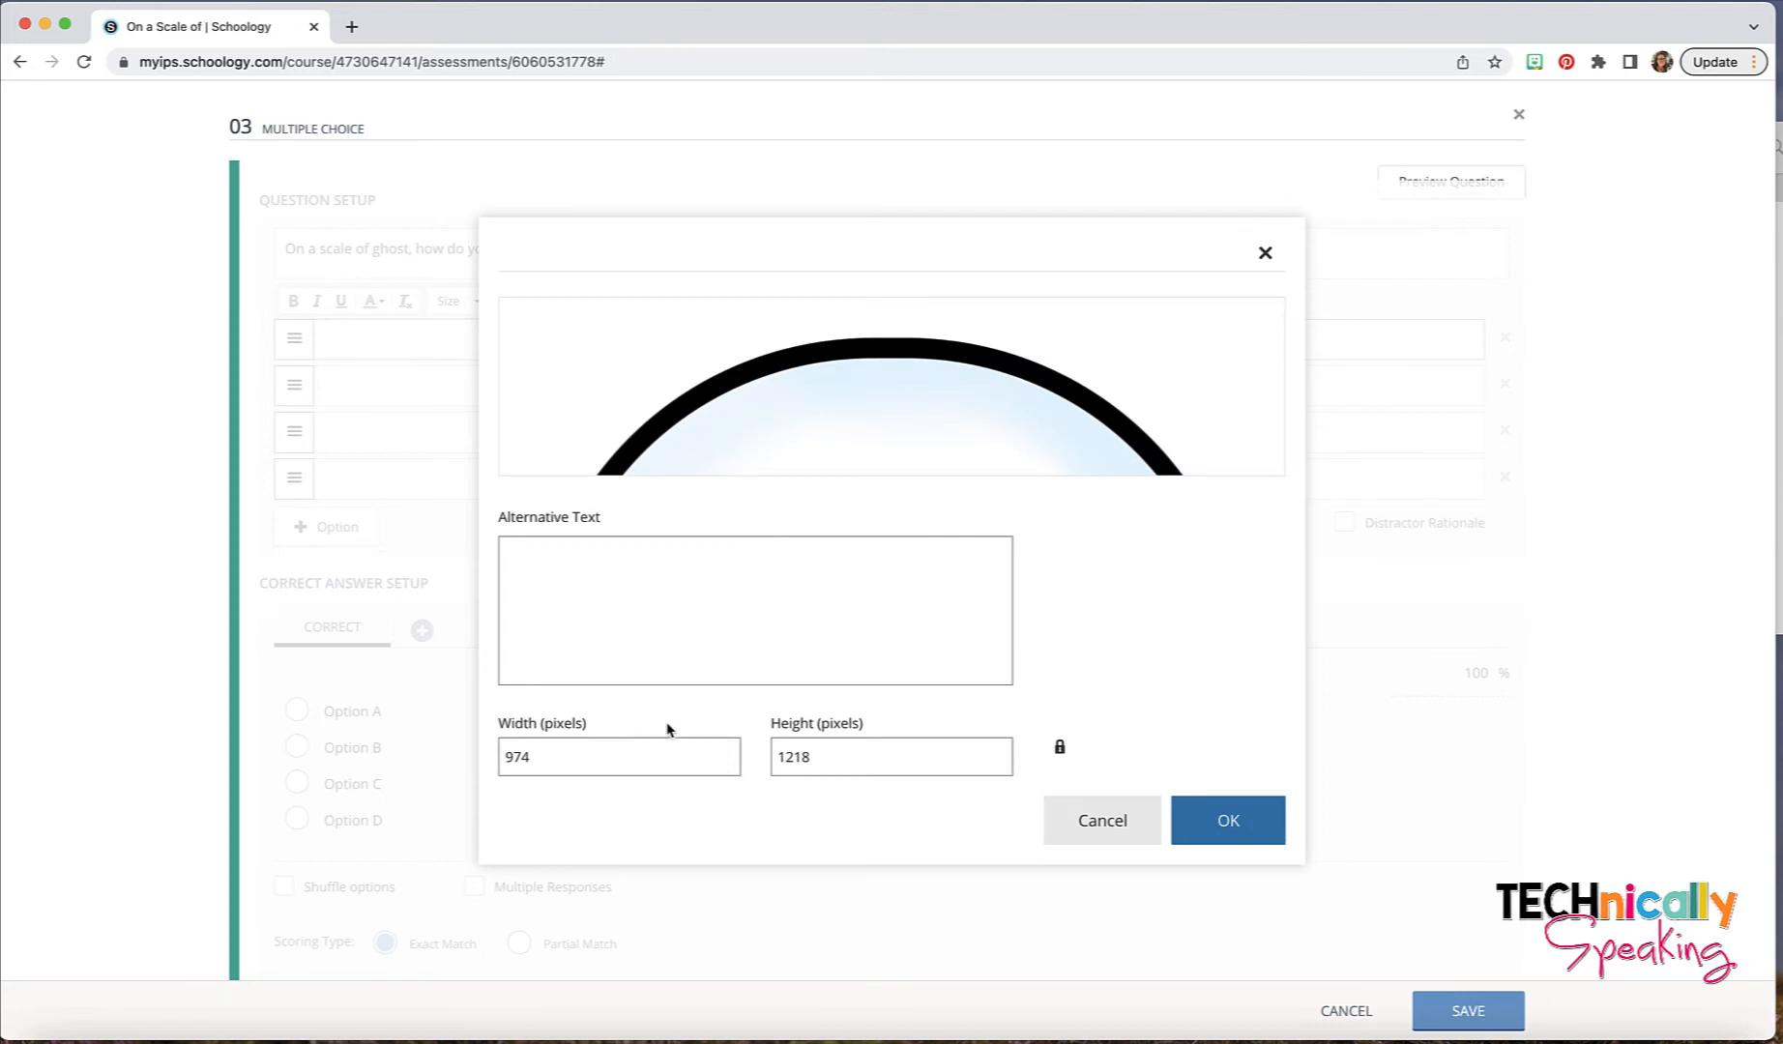
# - Set the heart-eyed ghost image's width to 100 pixels and insert it into the first option
pyautogui.doubleClick(545, 756)
pyautogui.write('1')
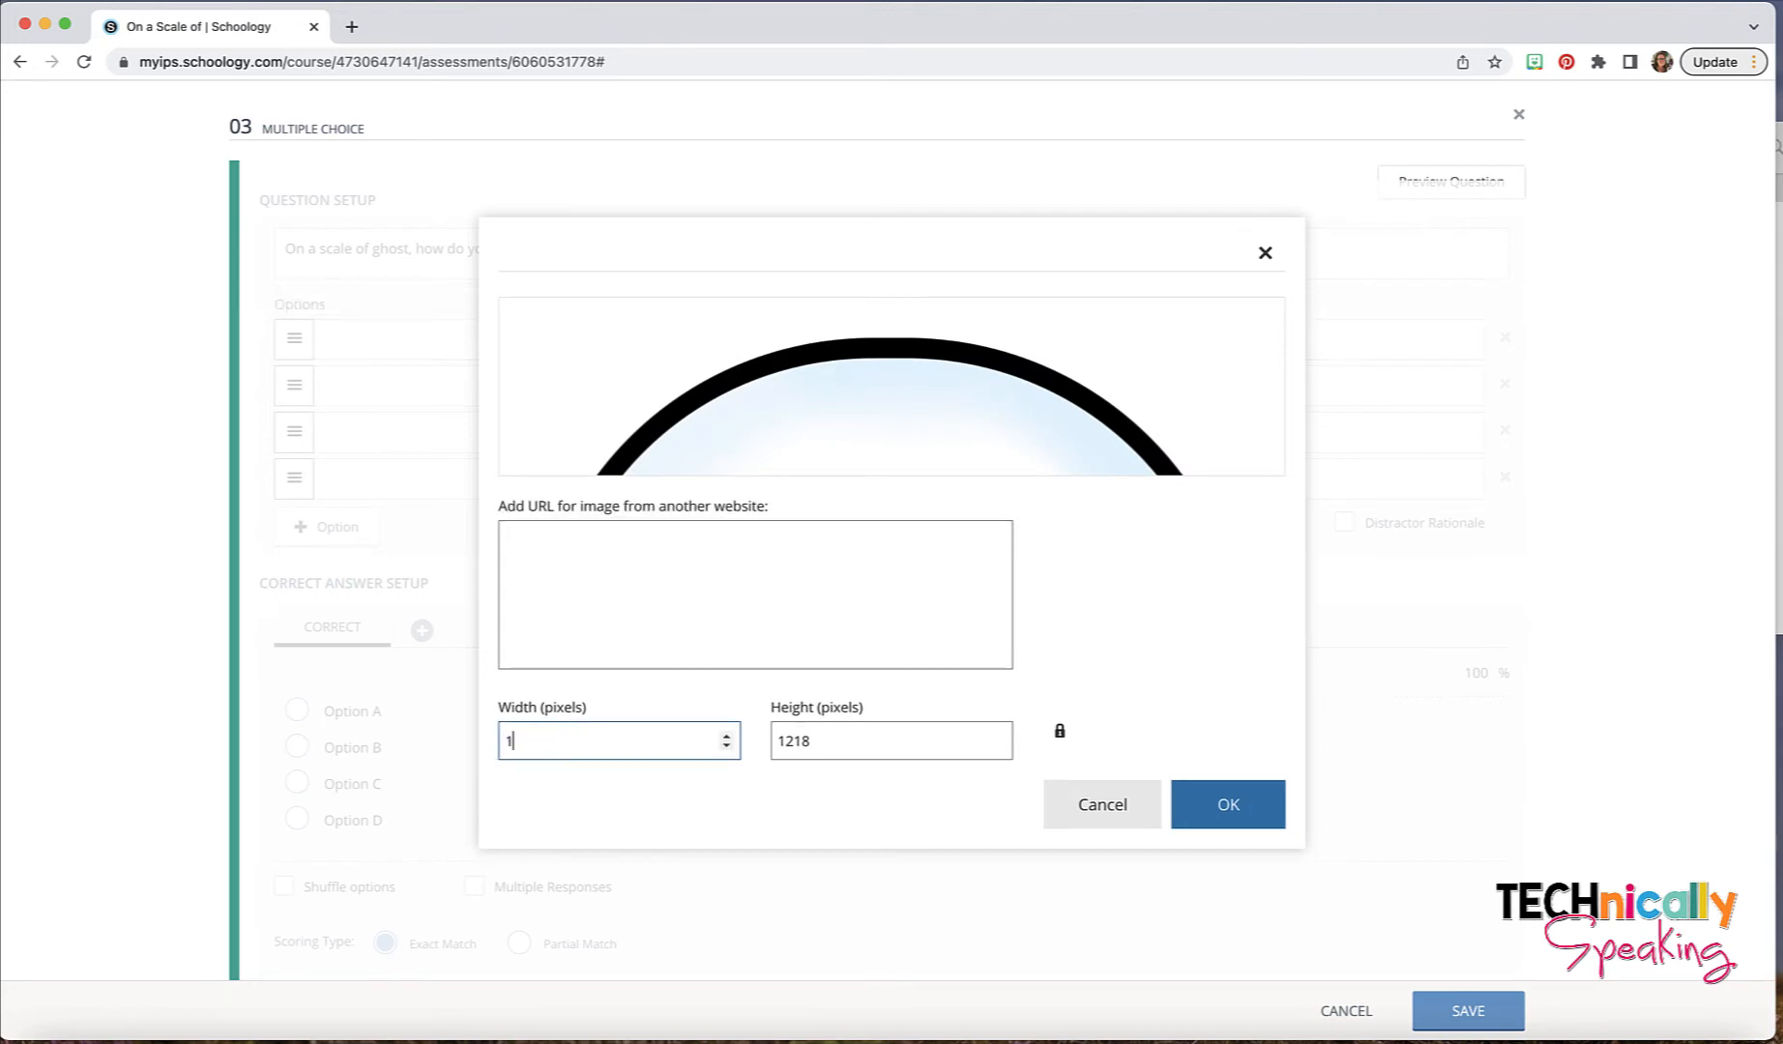
pyautogui.write('00')
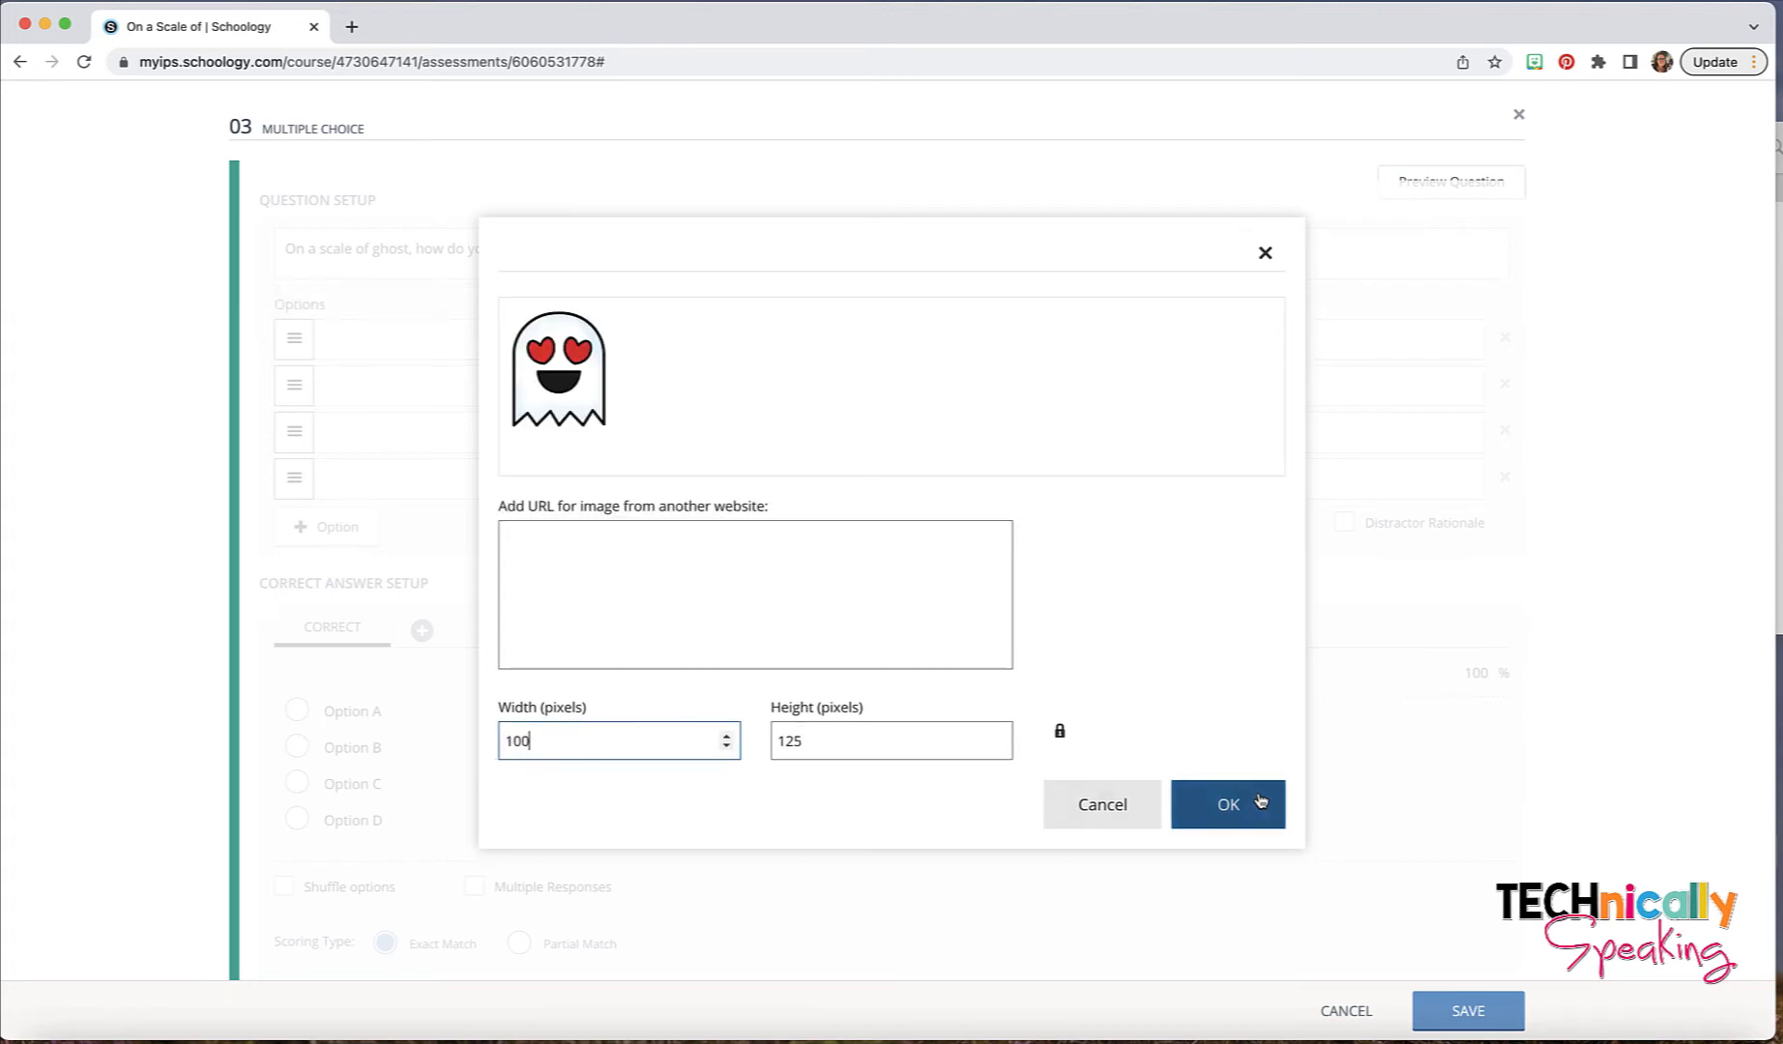
pyautogui.click(1228, 810)
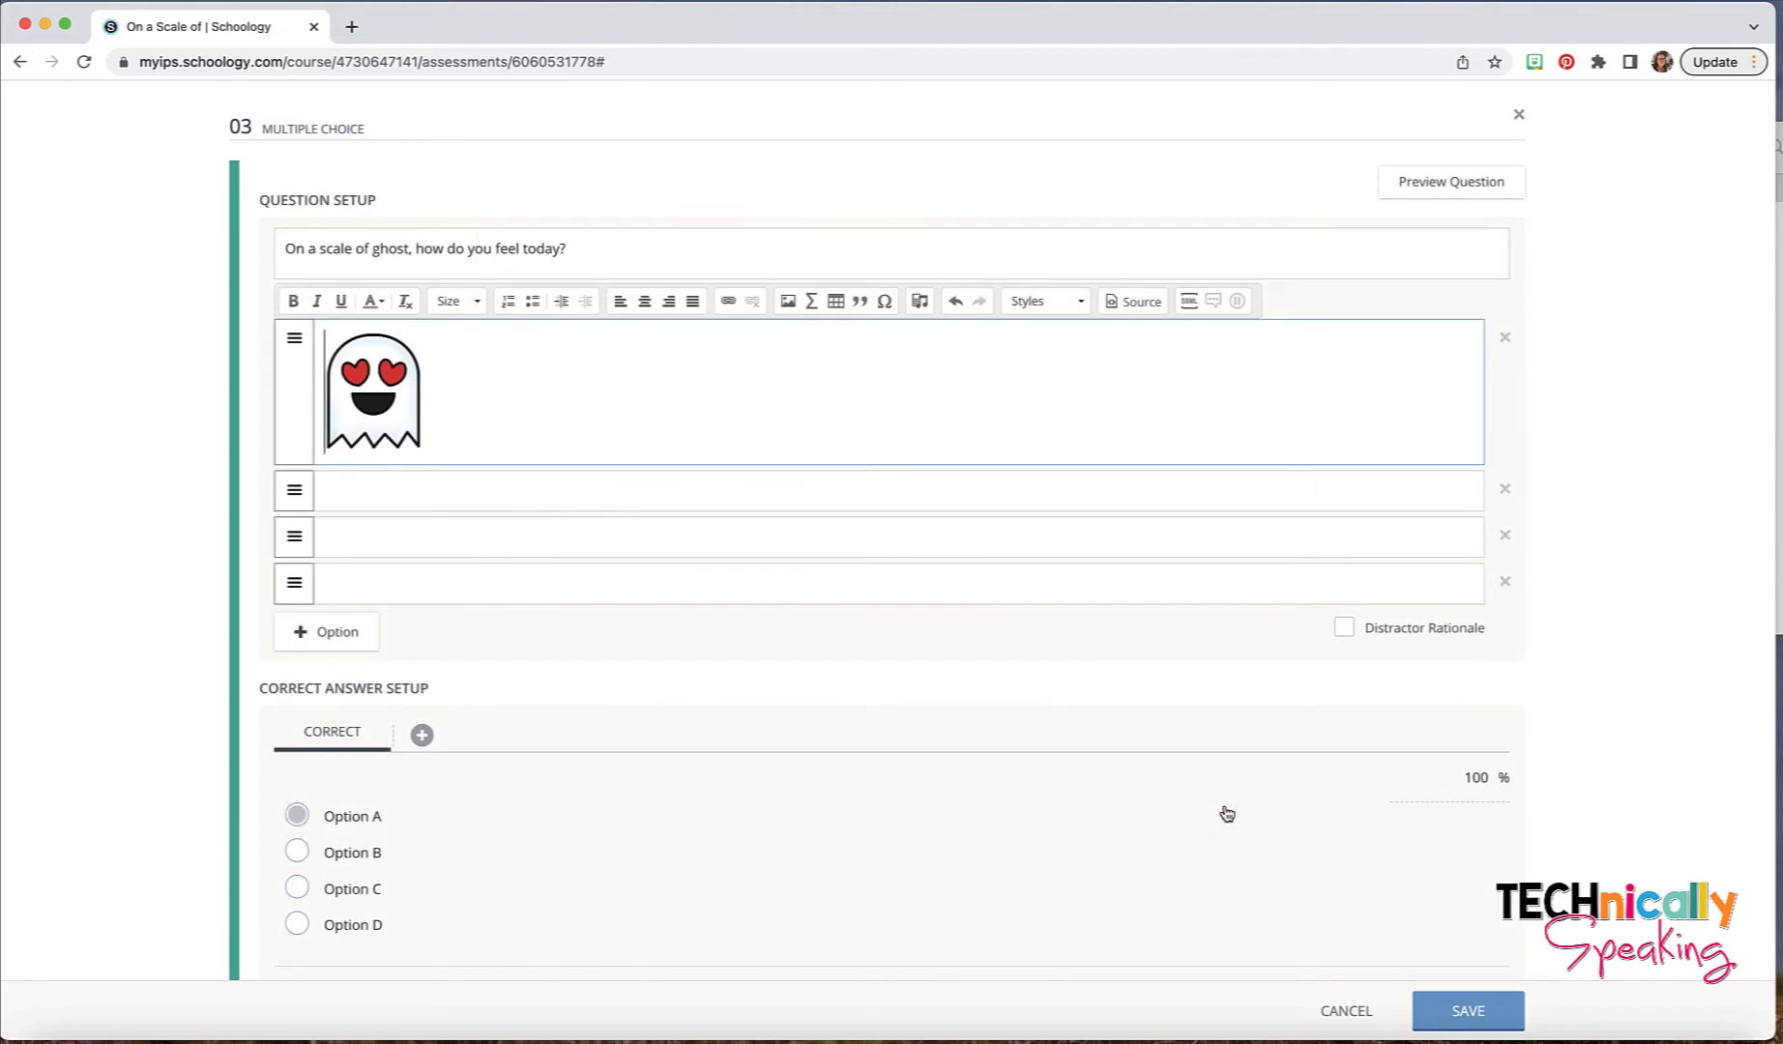
# - Insert the surprised, open-mouthed ghost image into the second answer option and place the cursor in the third option
pyautogui.click(763, 490)
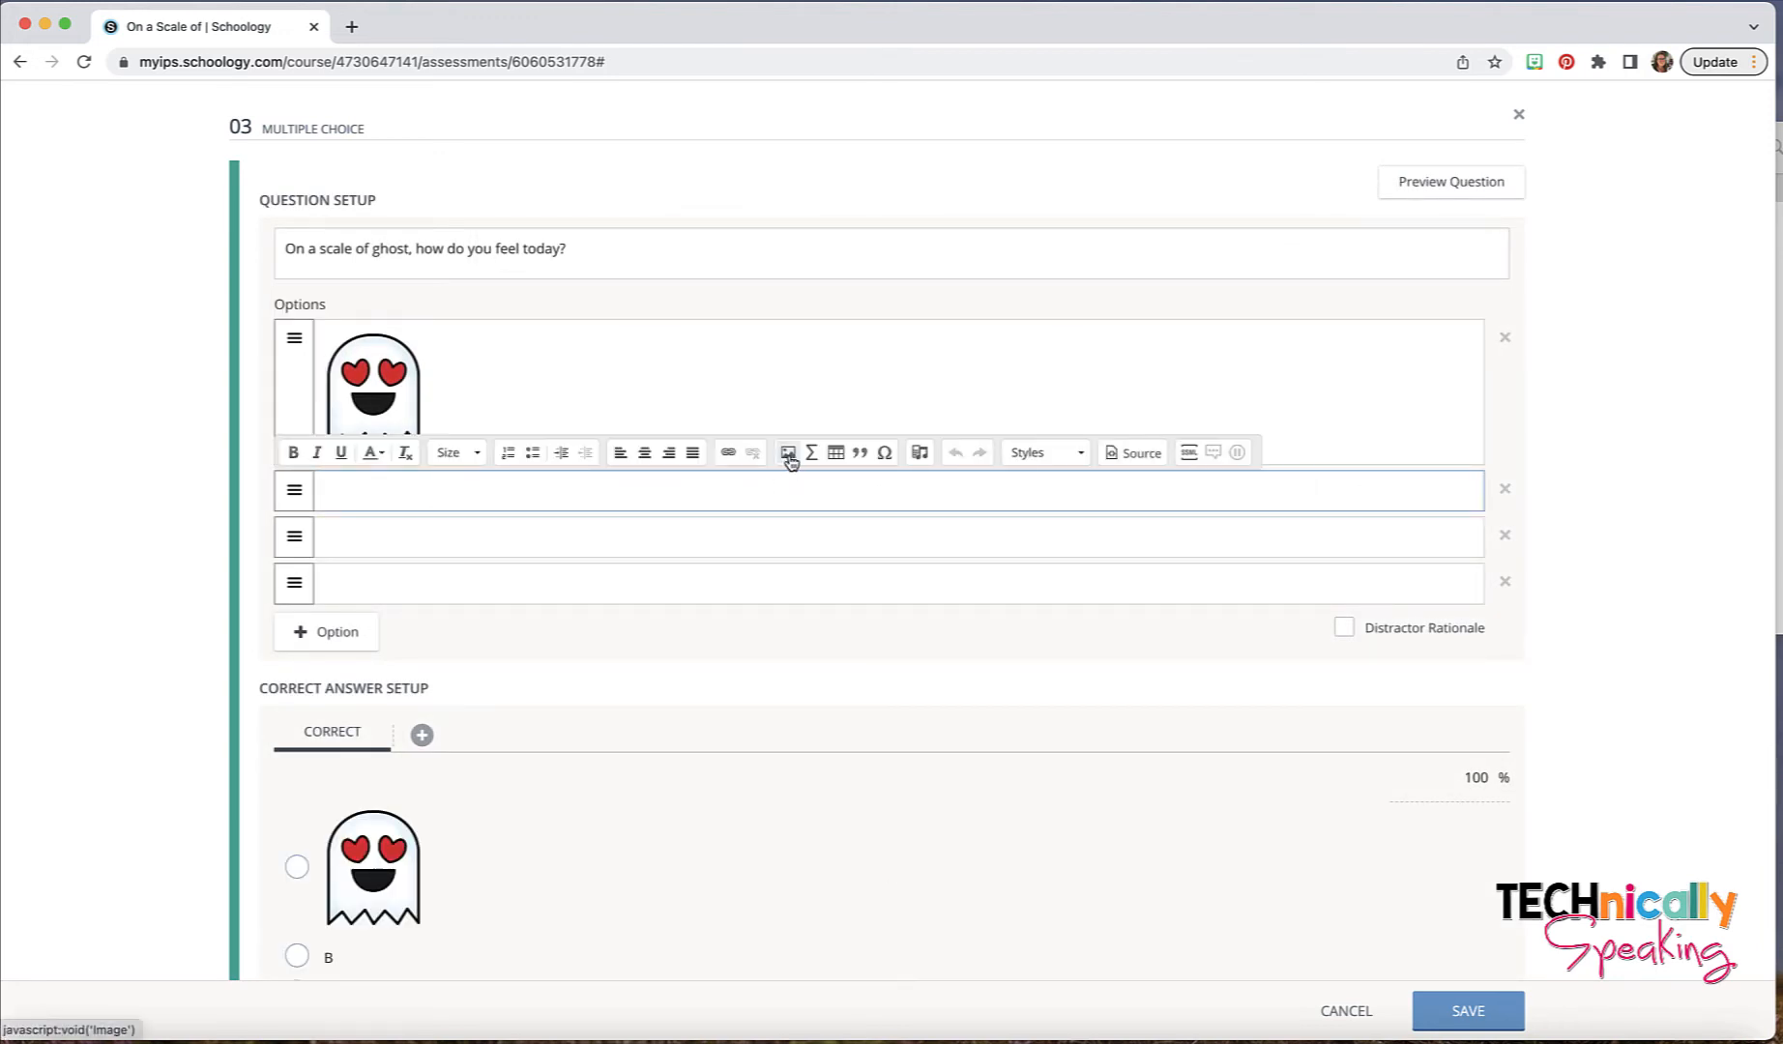
pyautogui.click(789, 455)
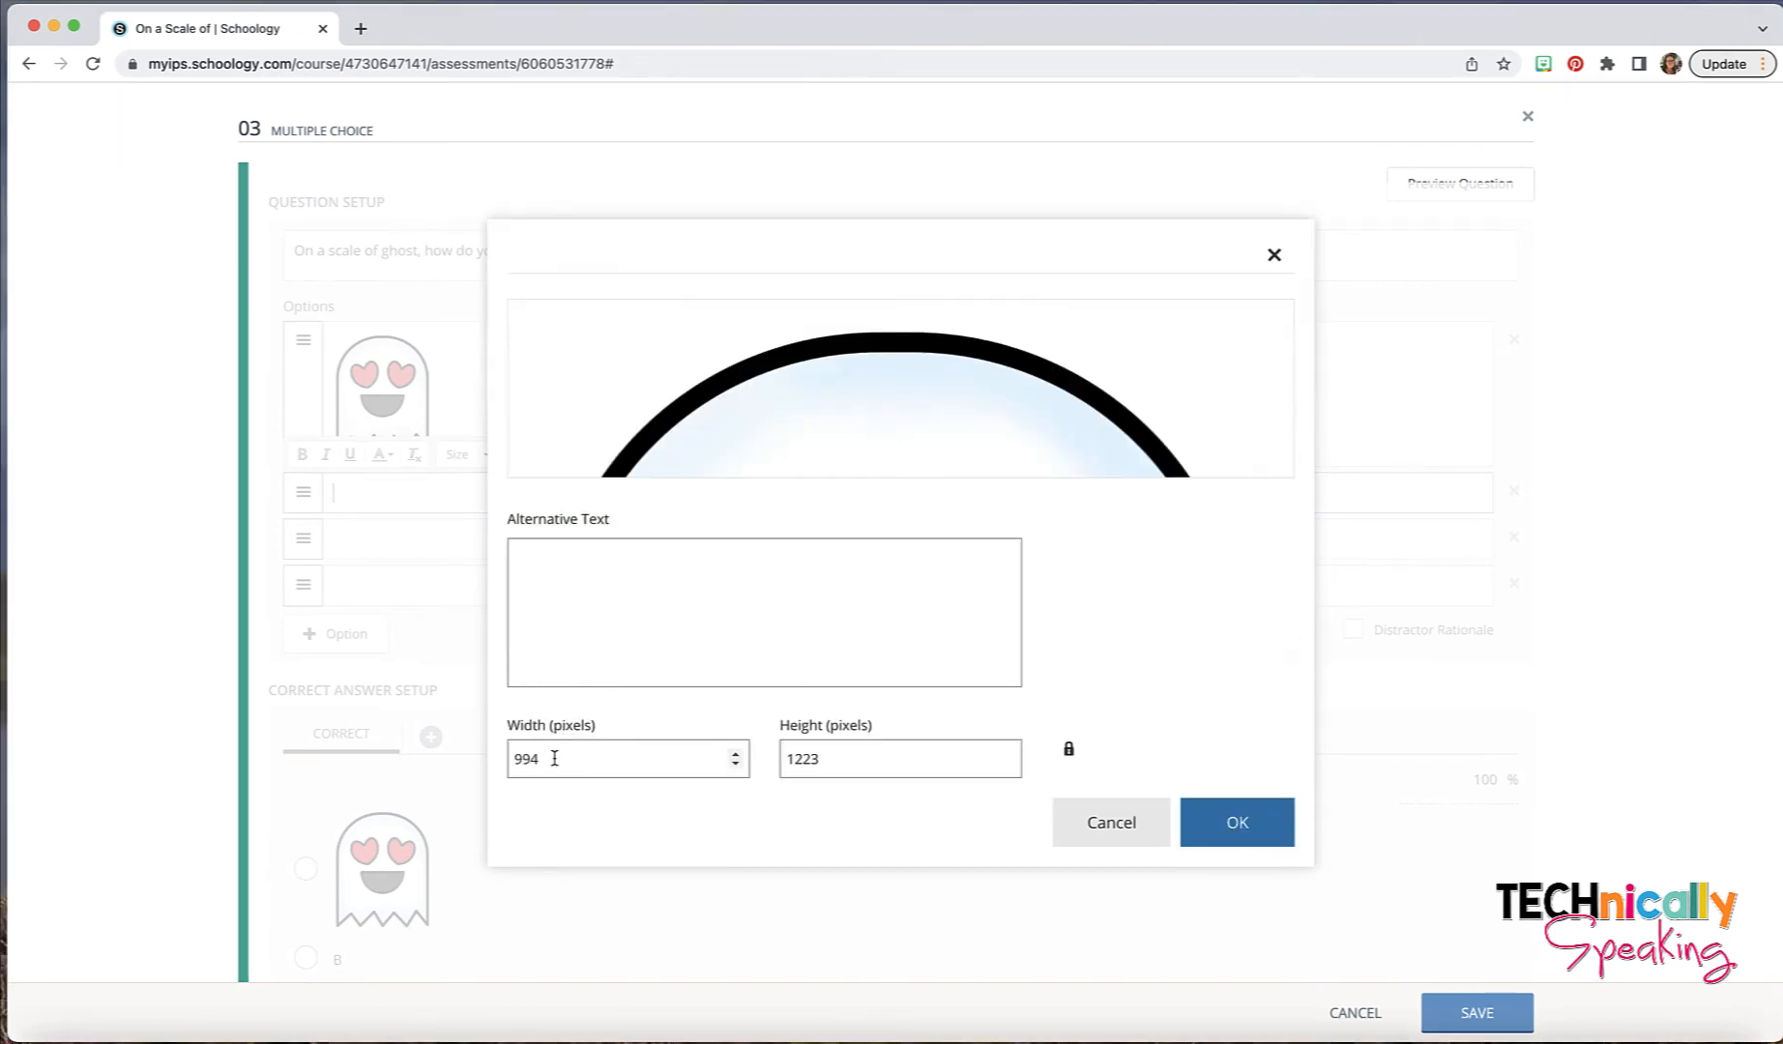
pyautogui.click(1234, 819)
pyautogui.click(588, 649)
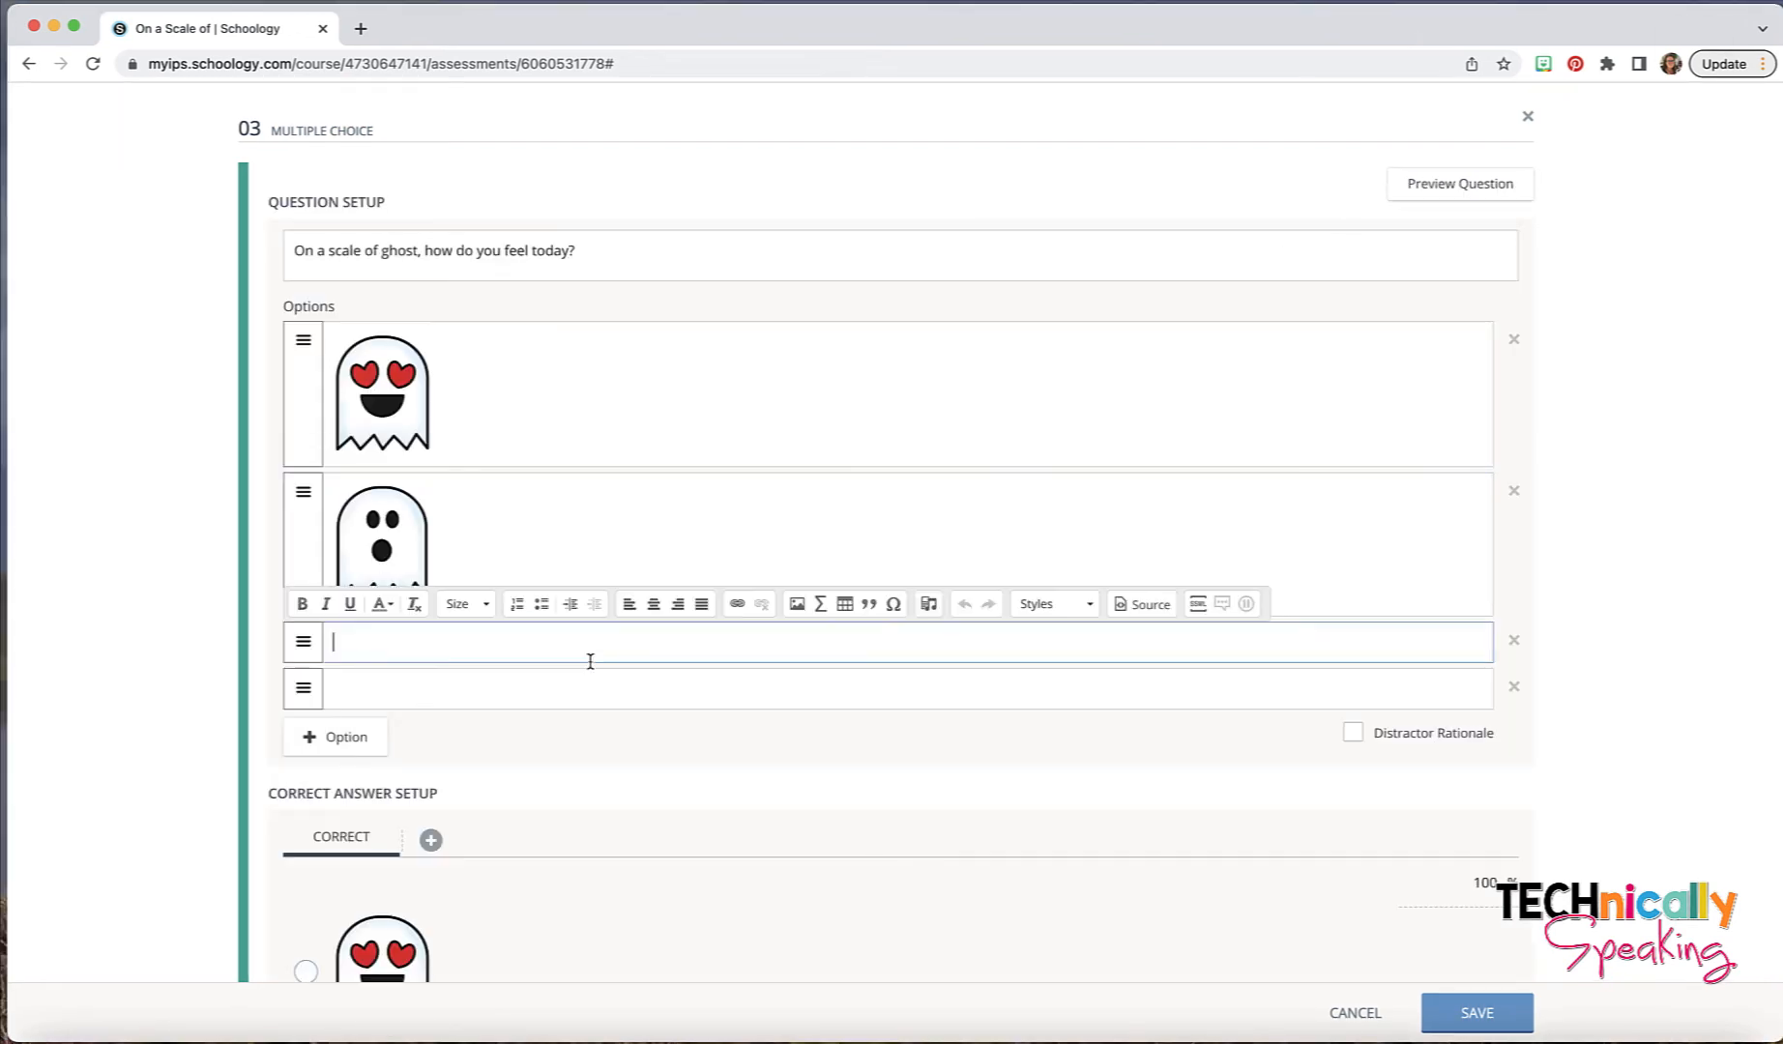
# - Insert the angry ghost image into the third answer option and the crying ghost image into the fourth
pyautogui.click(798, 606)
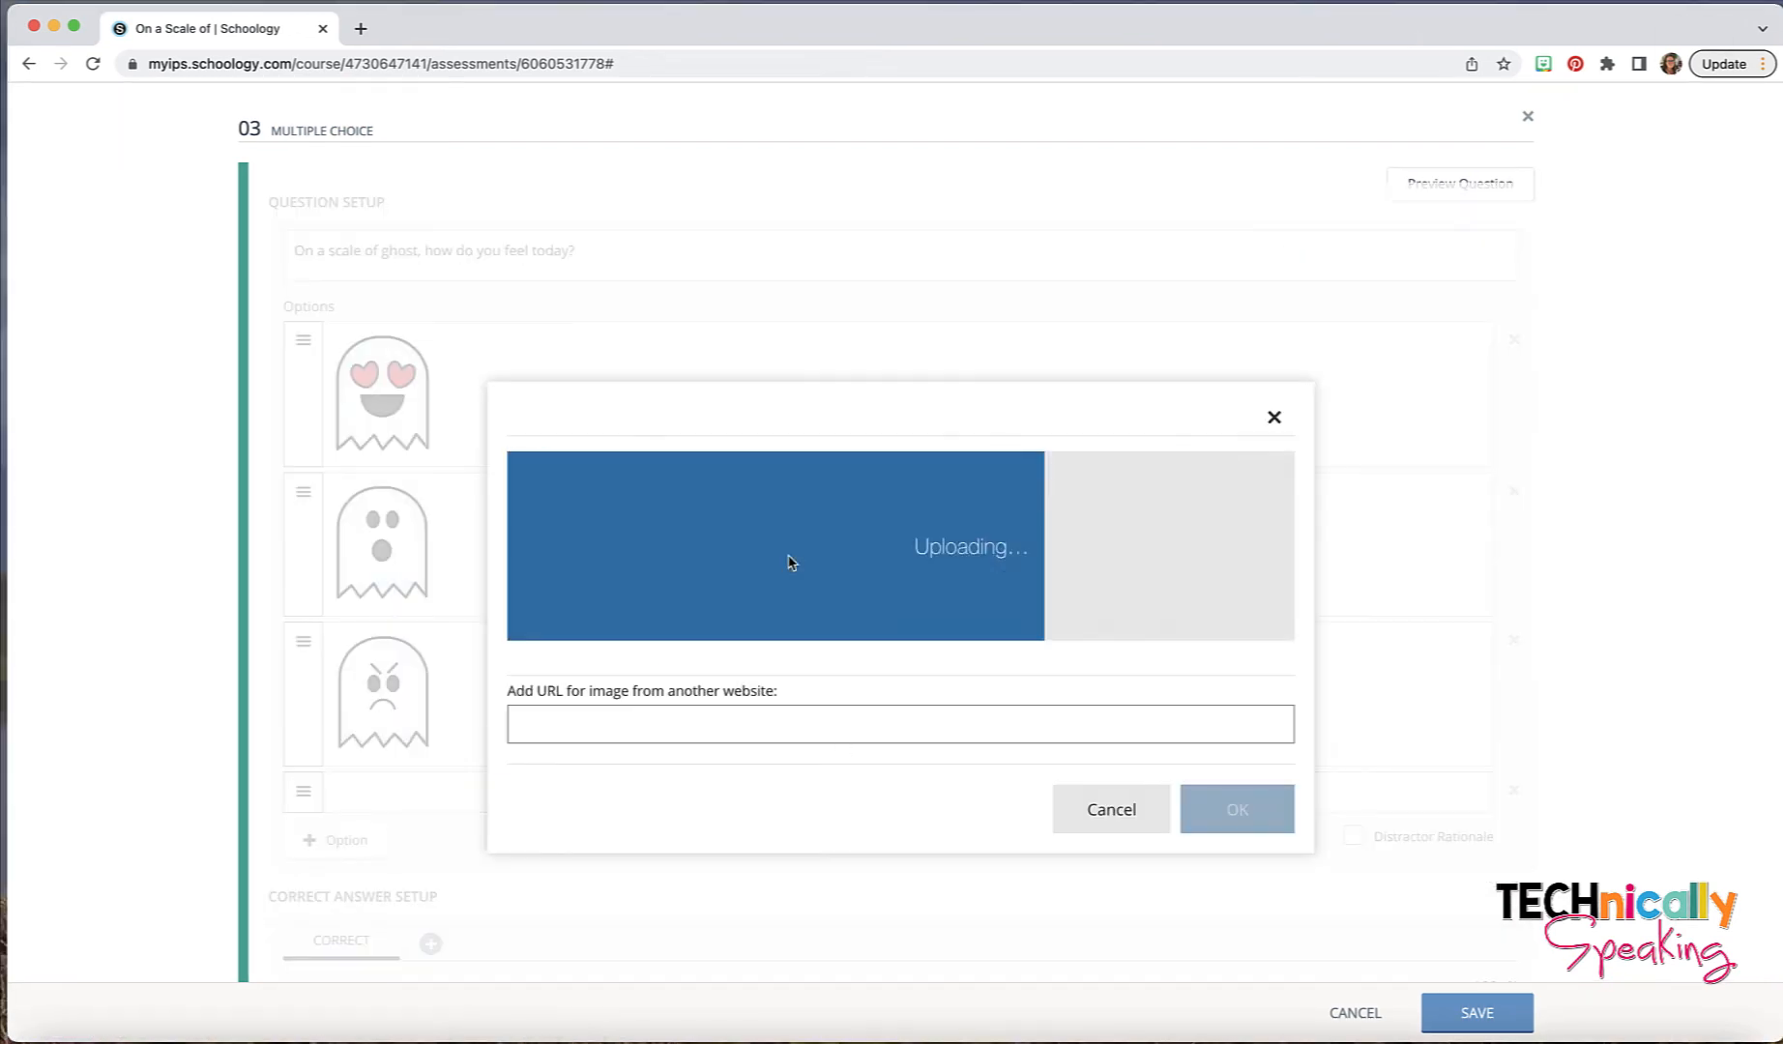
pyautogui.click(1082, 812)
pyautogui.scroll(-4, 915, 656)
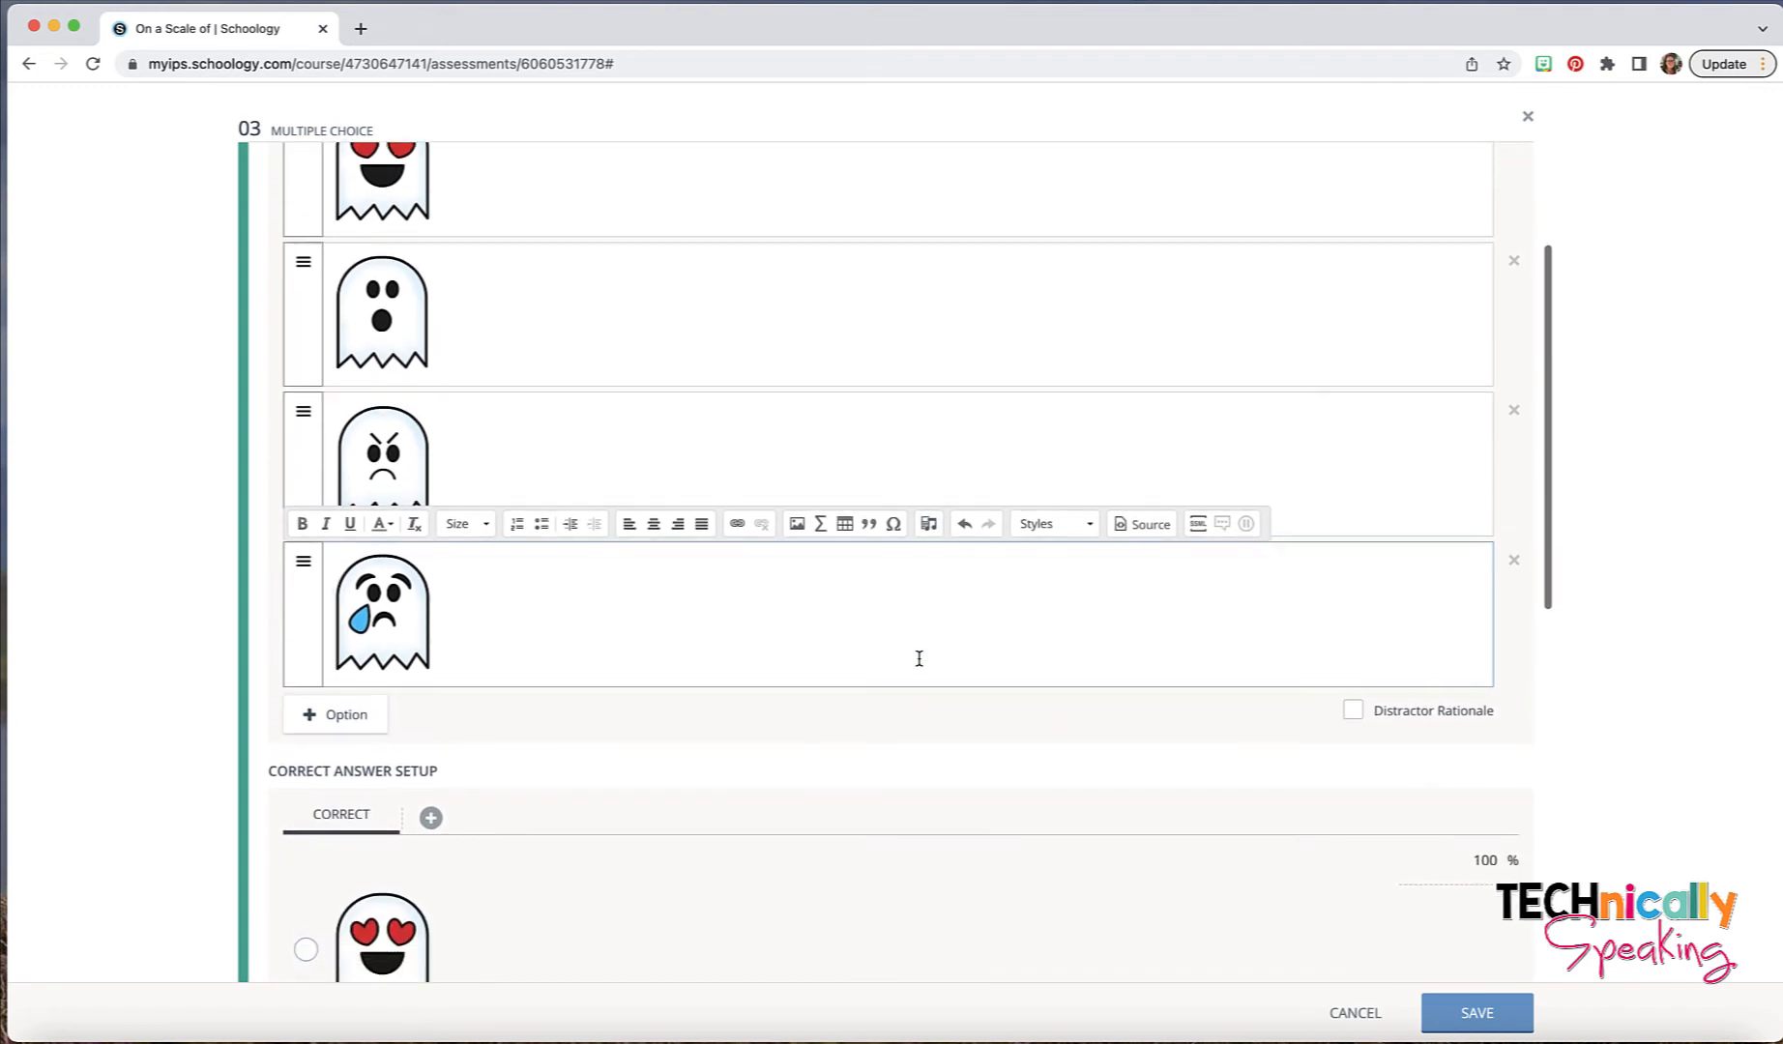
# - Add a fifth answer option and insert the zany ghost image with its tongue out
pyautogui.click(346, 707)
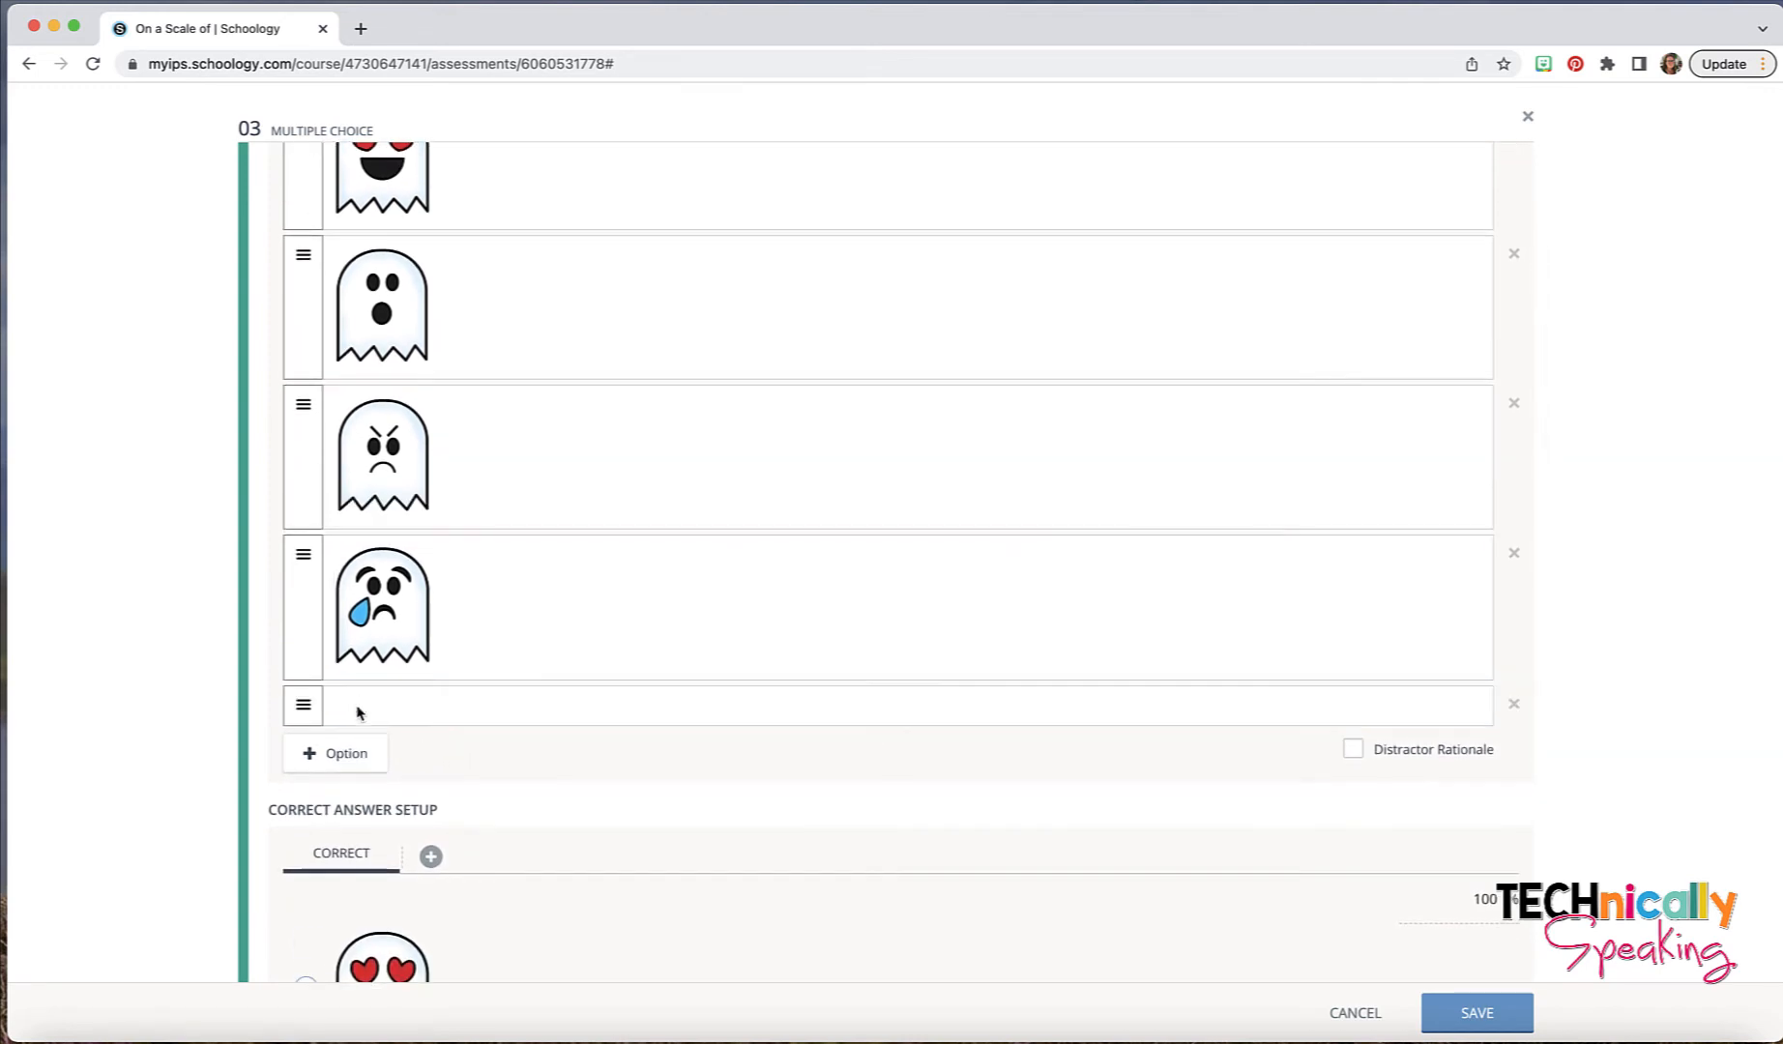
pyautogui.click(565, 708)
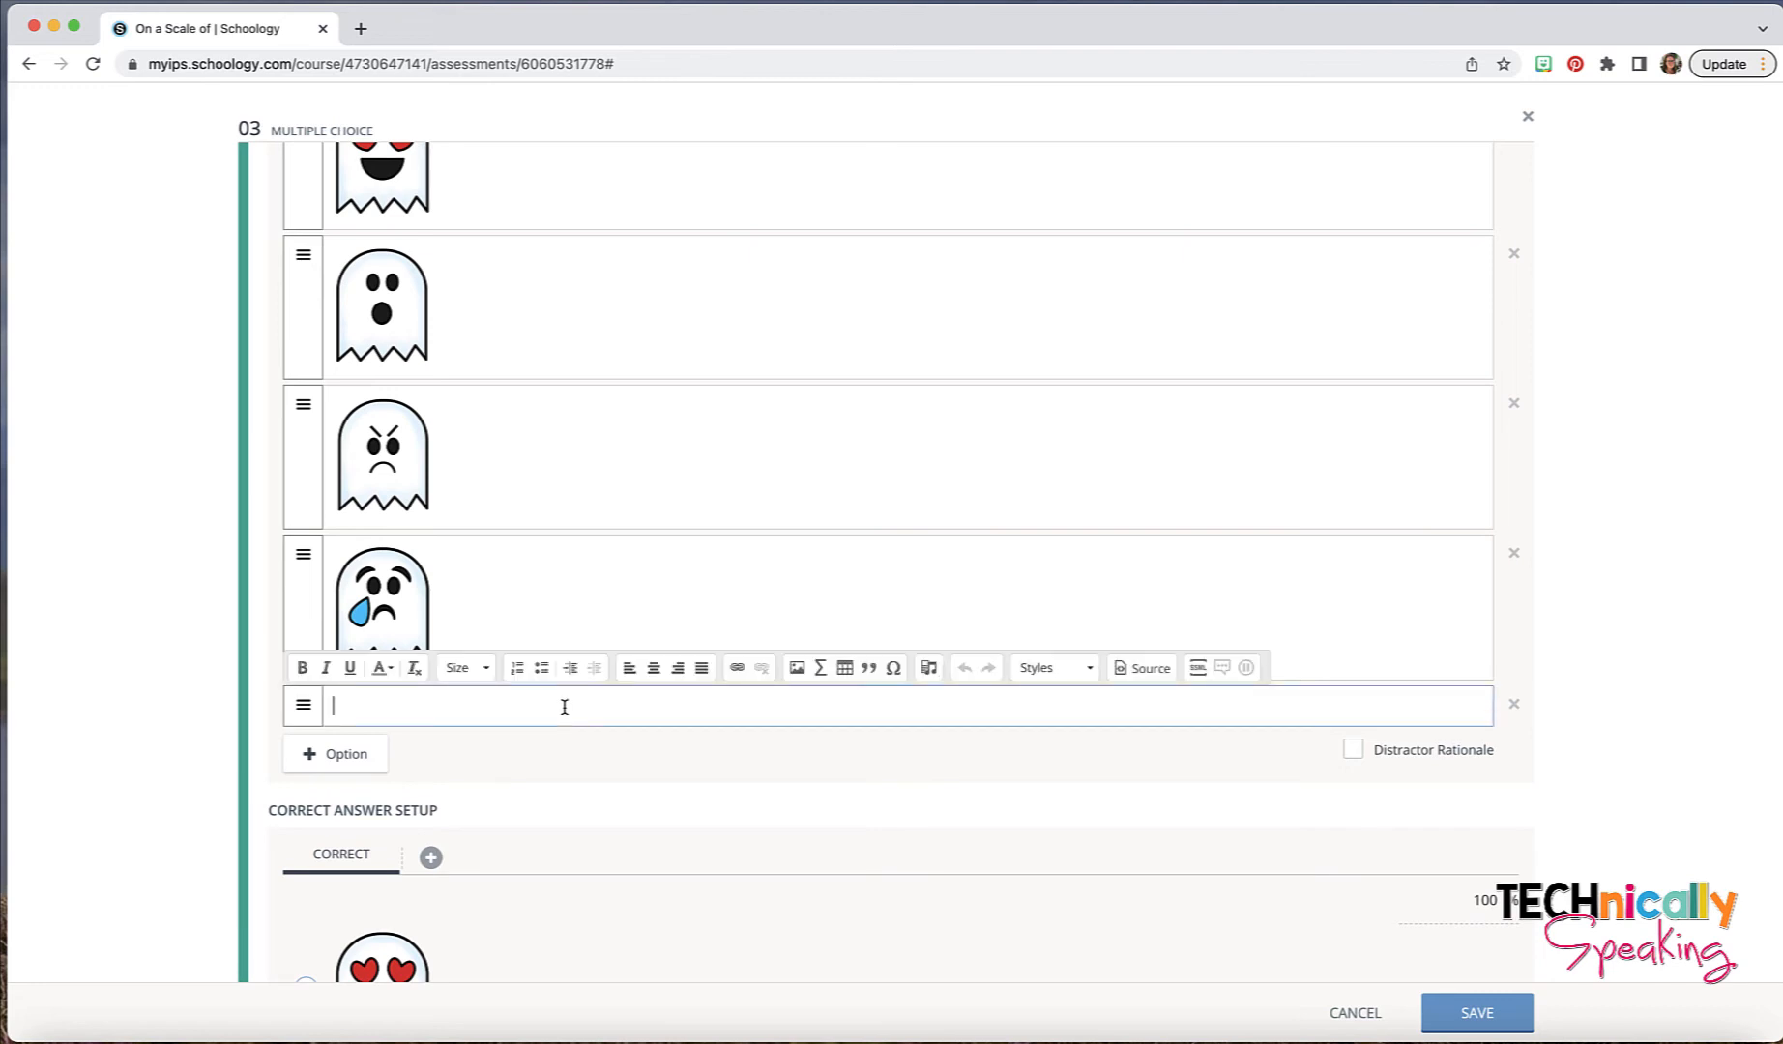
pyautogui.click(798, 667)
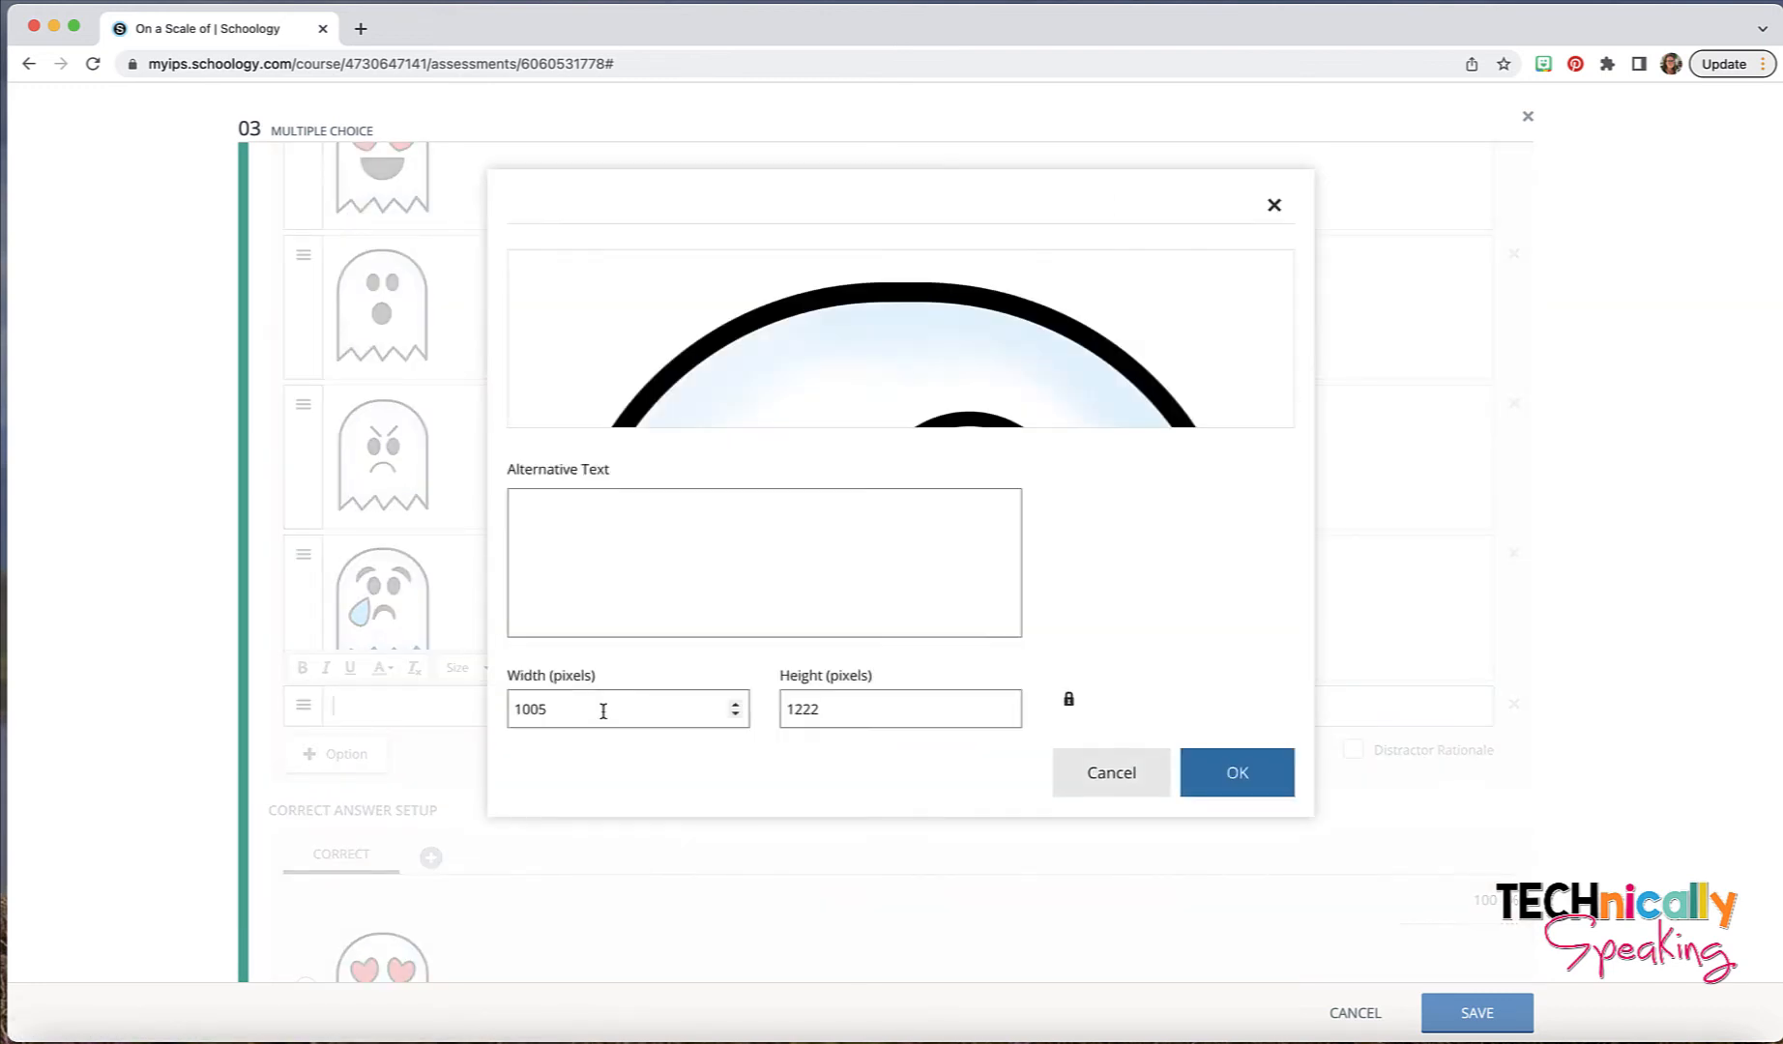
pyautogui.press('Return')
# - Mark the heart-eyed ghost as the correct answer and add a first alternate correct answer for the surprised ghost
pyautogui.scroll(-8, 935, 522)
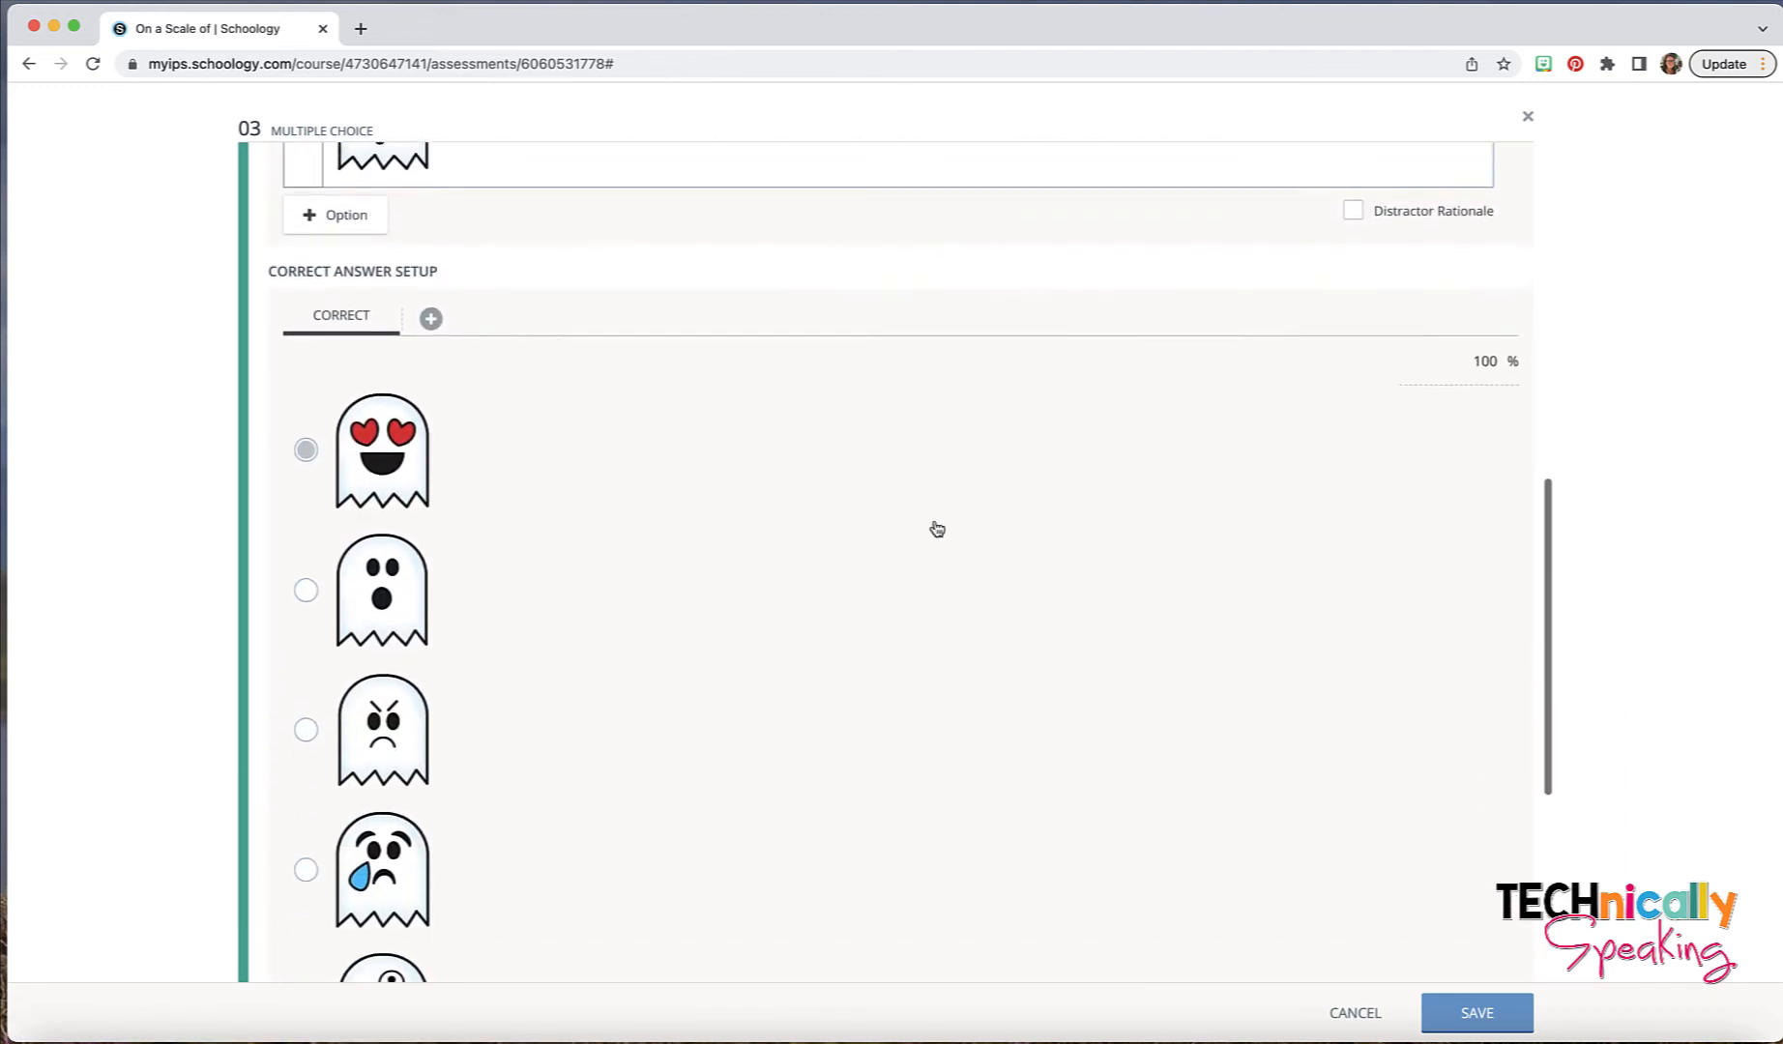
pyautogui.scroll(-1, 937, 528)
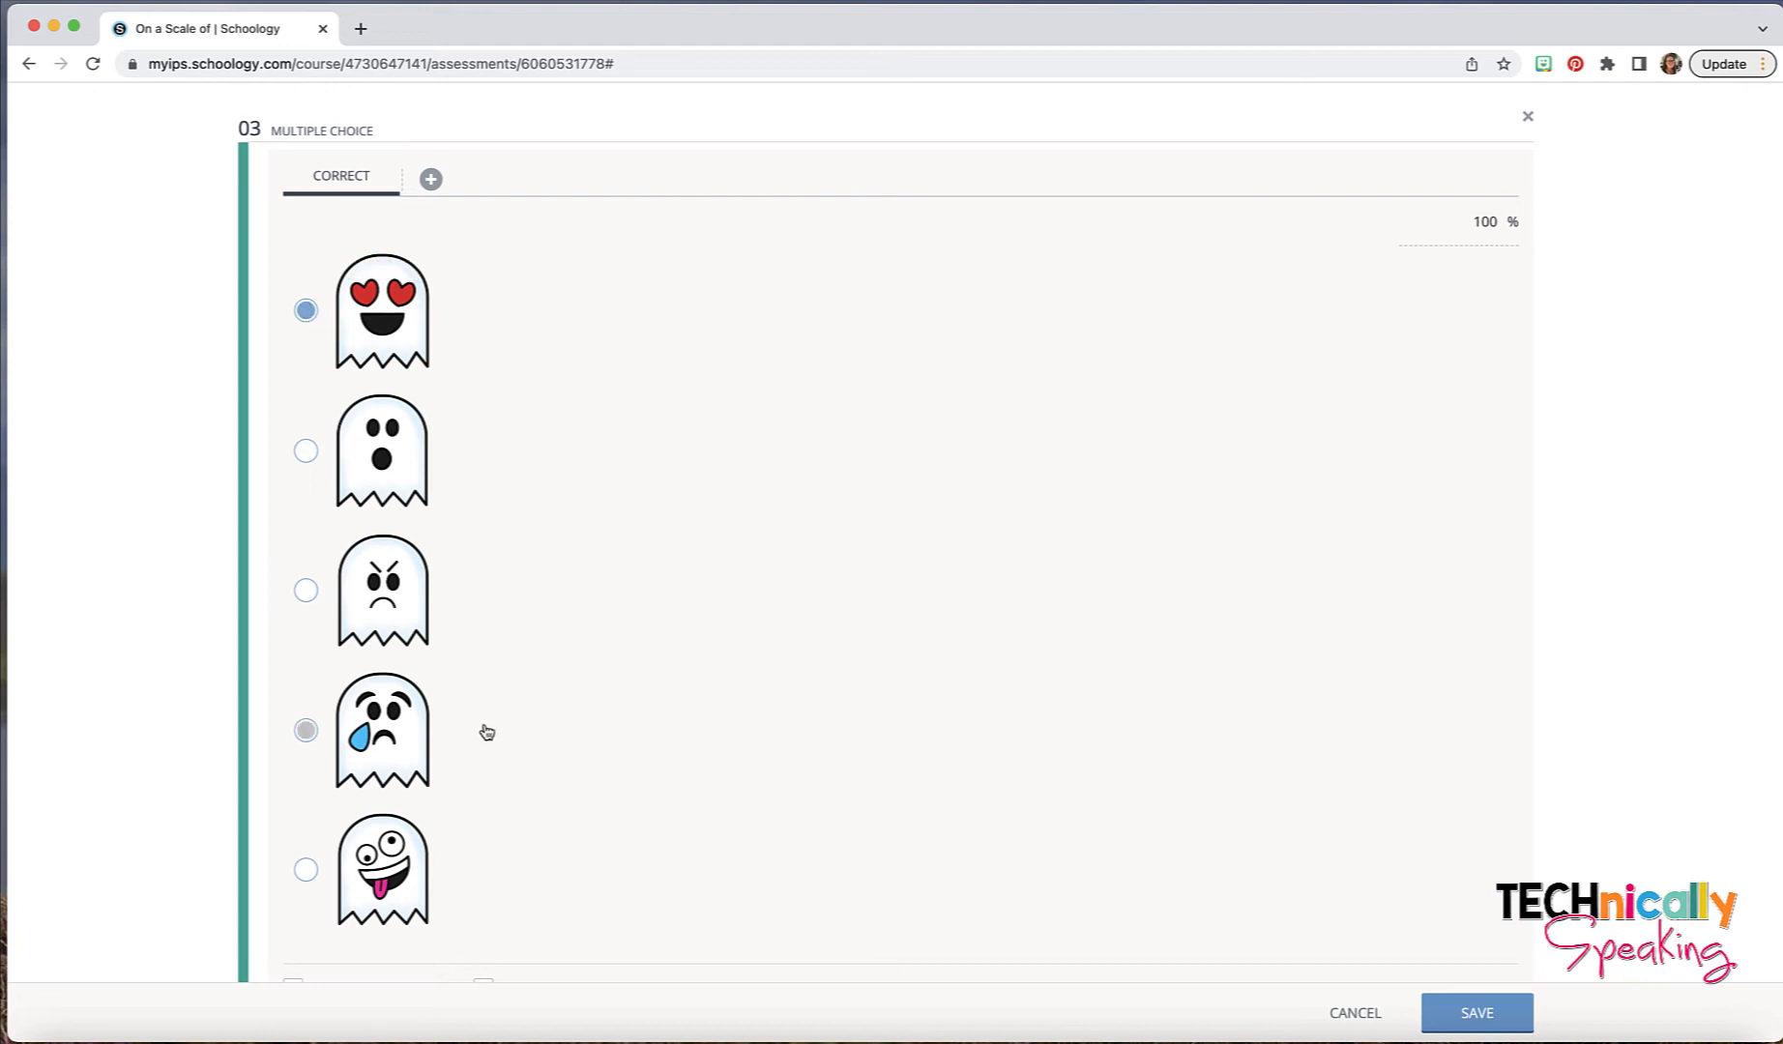
pyautogui.click(433, 183)
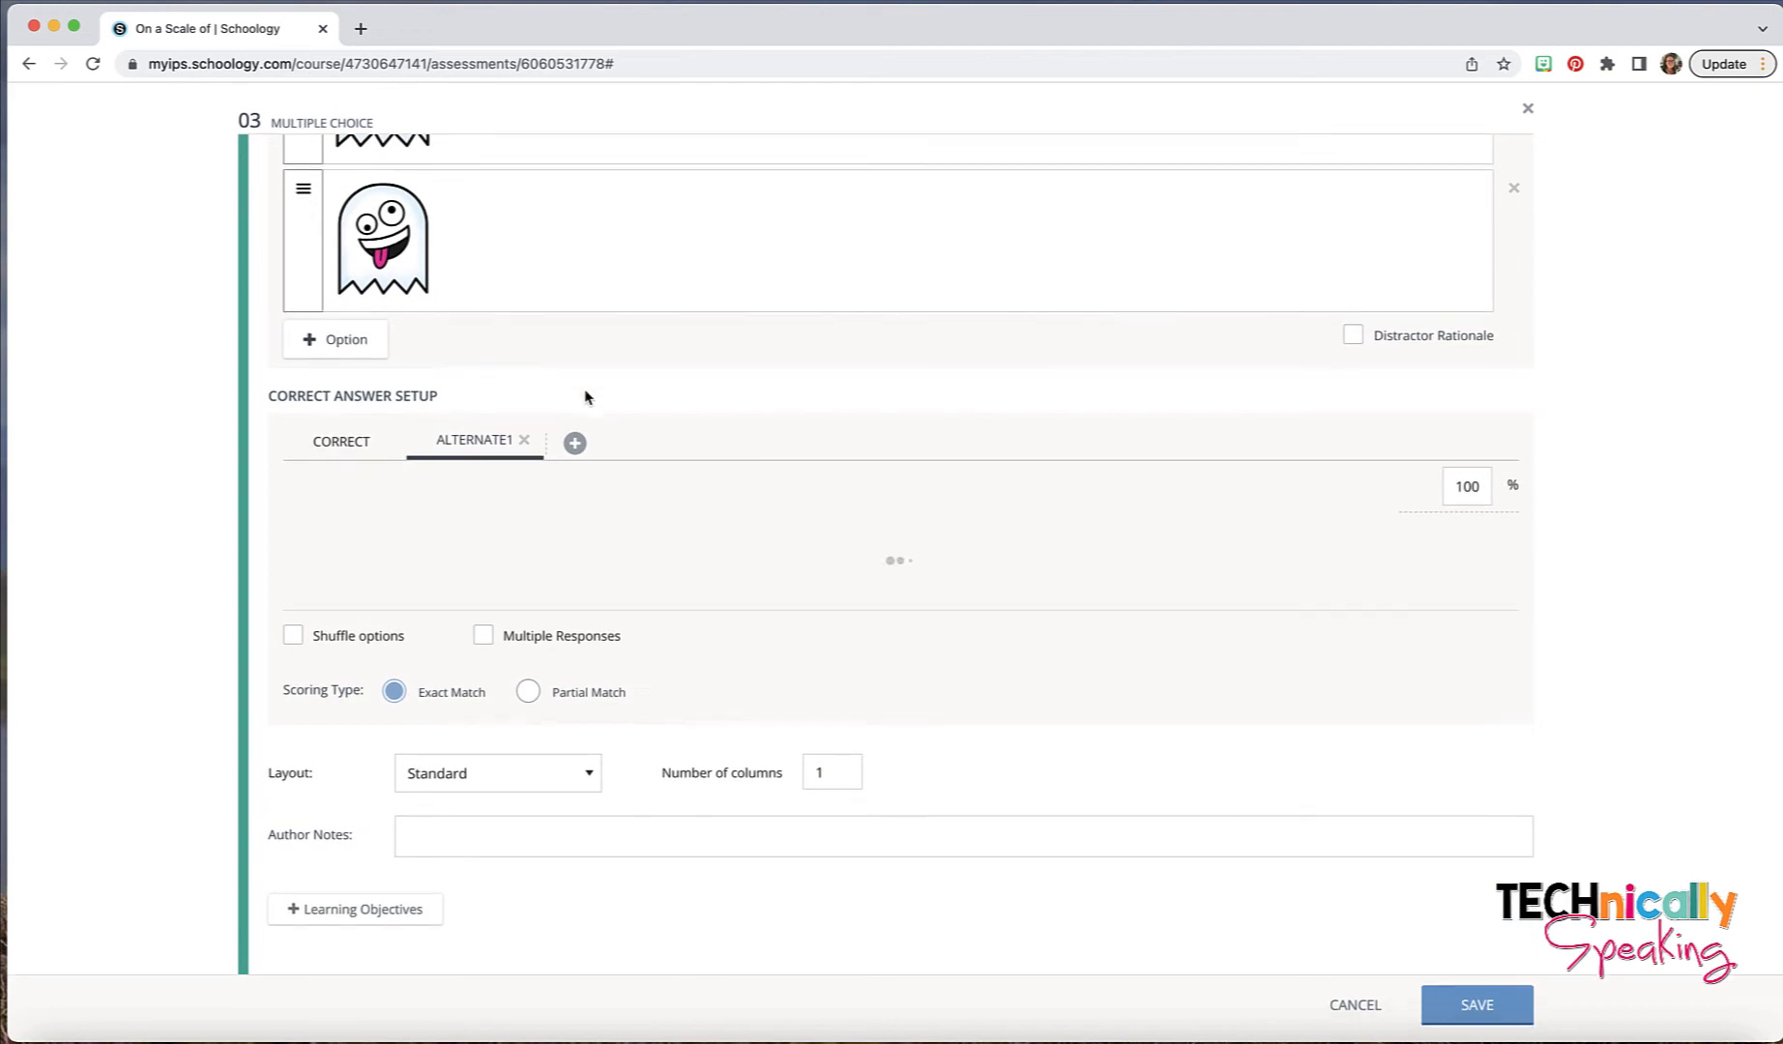
pyautogui.scroll(-4, 585, 396)
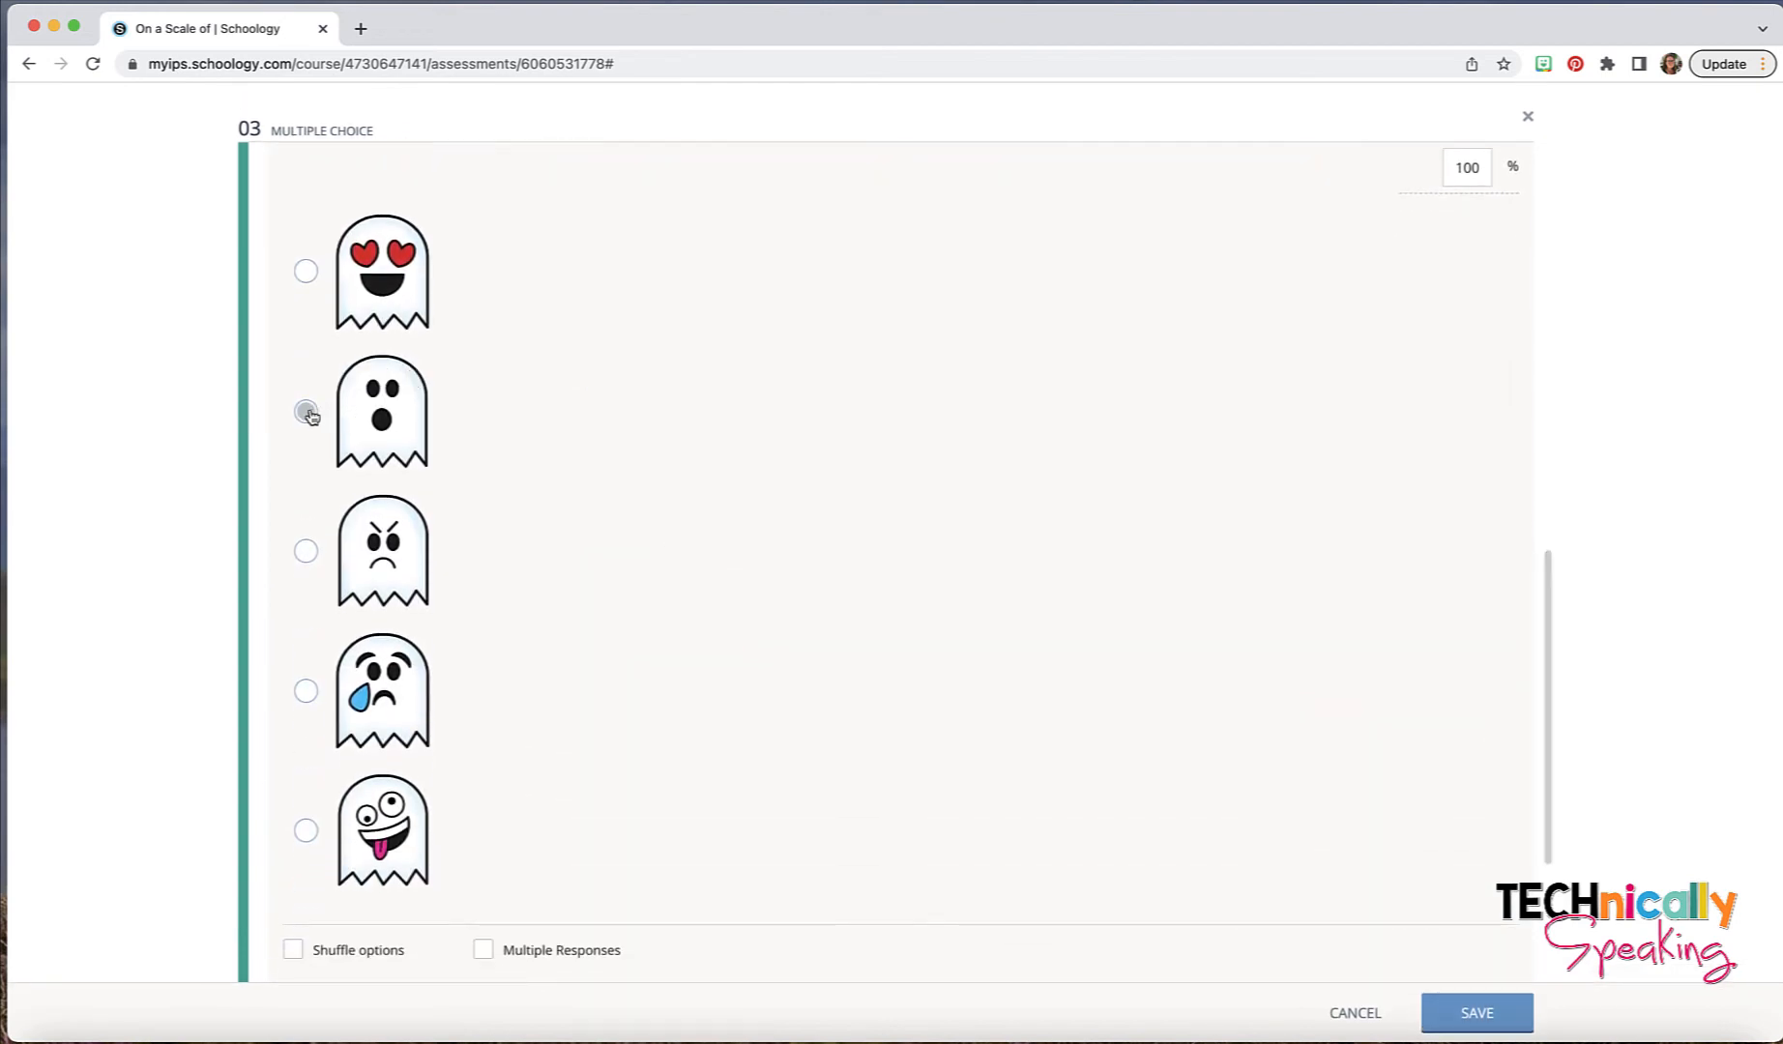
pyautogui.click(306, 411)
pyautogui.scroll(2, 736, 399)
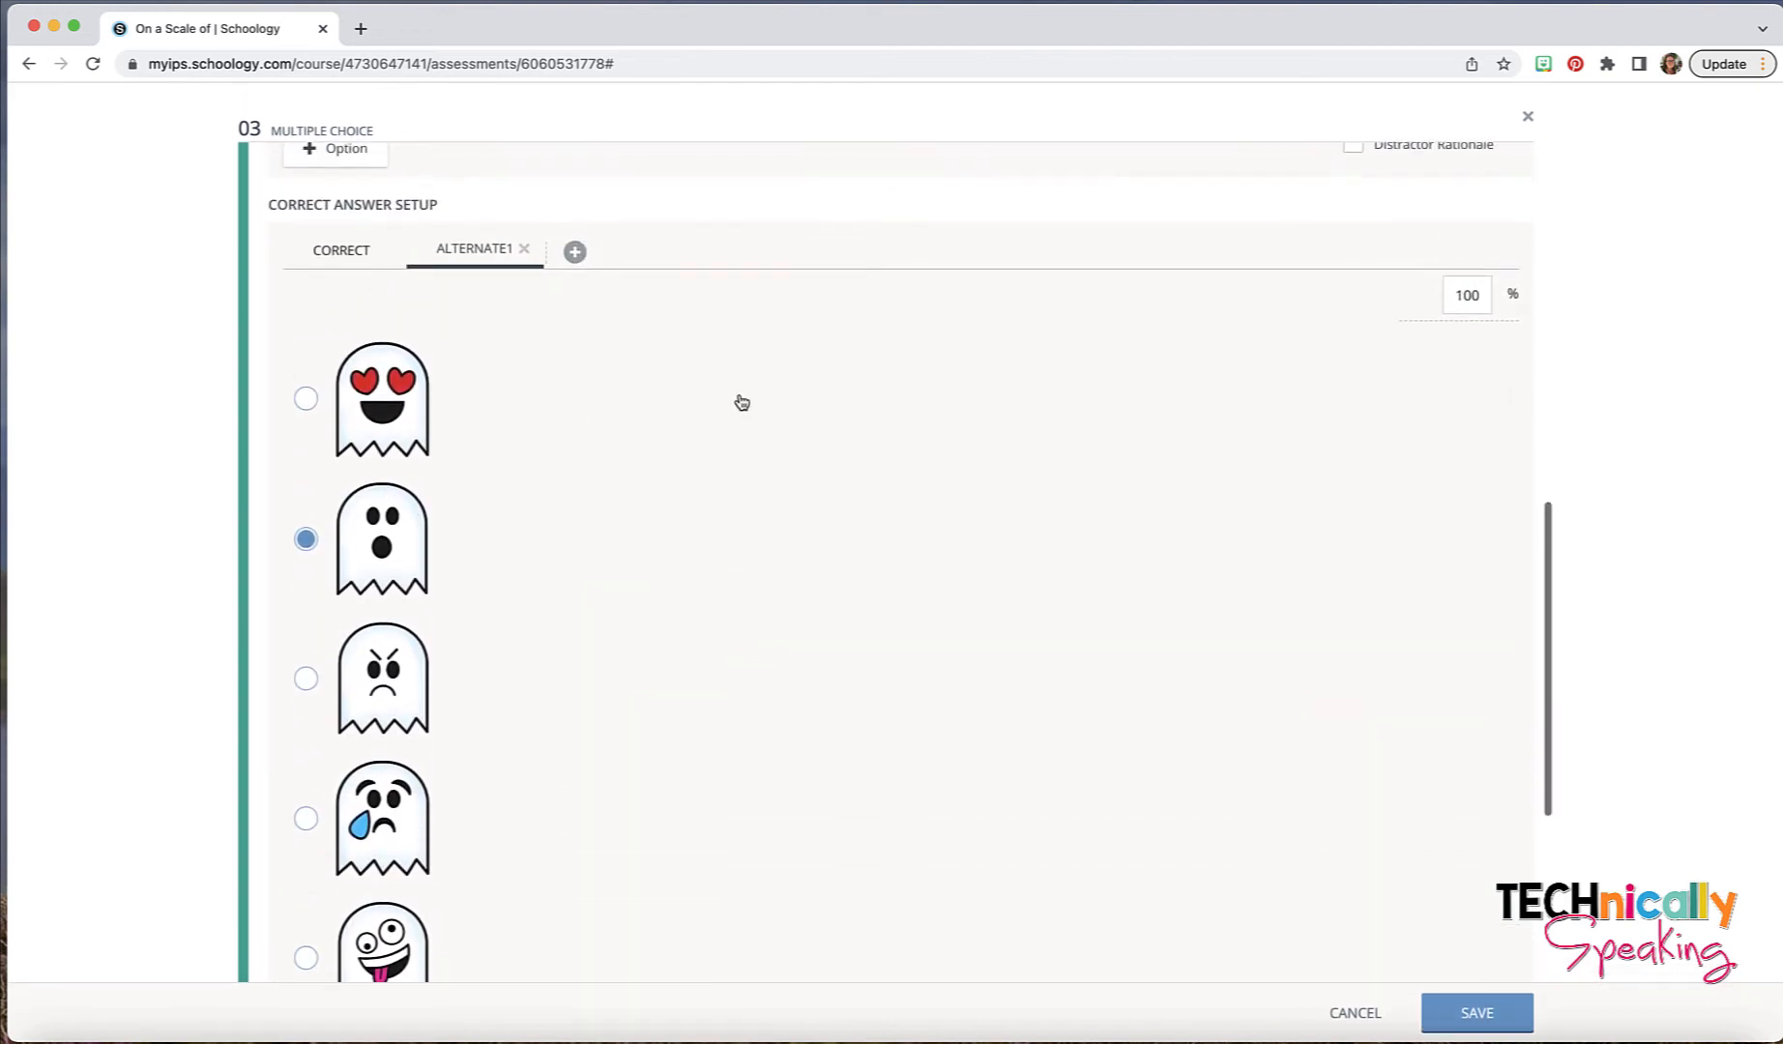
# - Add three more alternate correct answers, one each for the angry, crying and zany ghosts
pyautogui.click(574, 253)
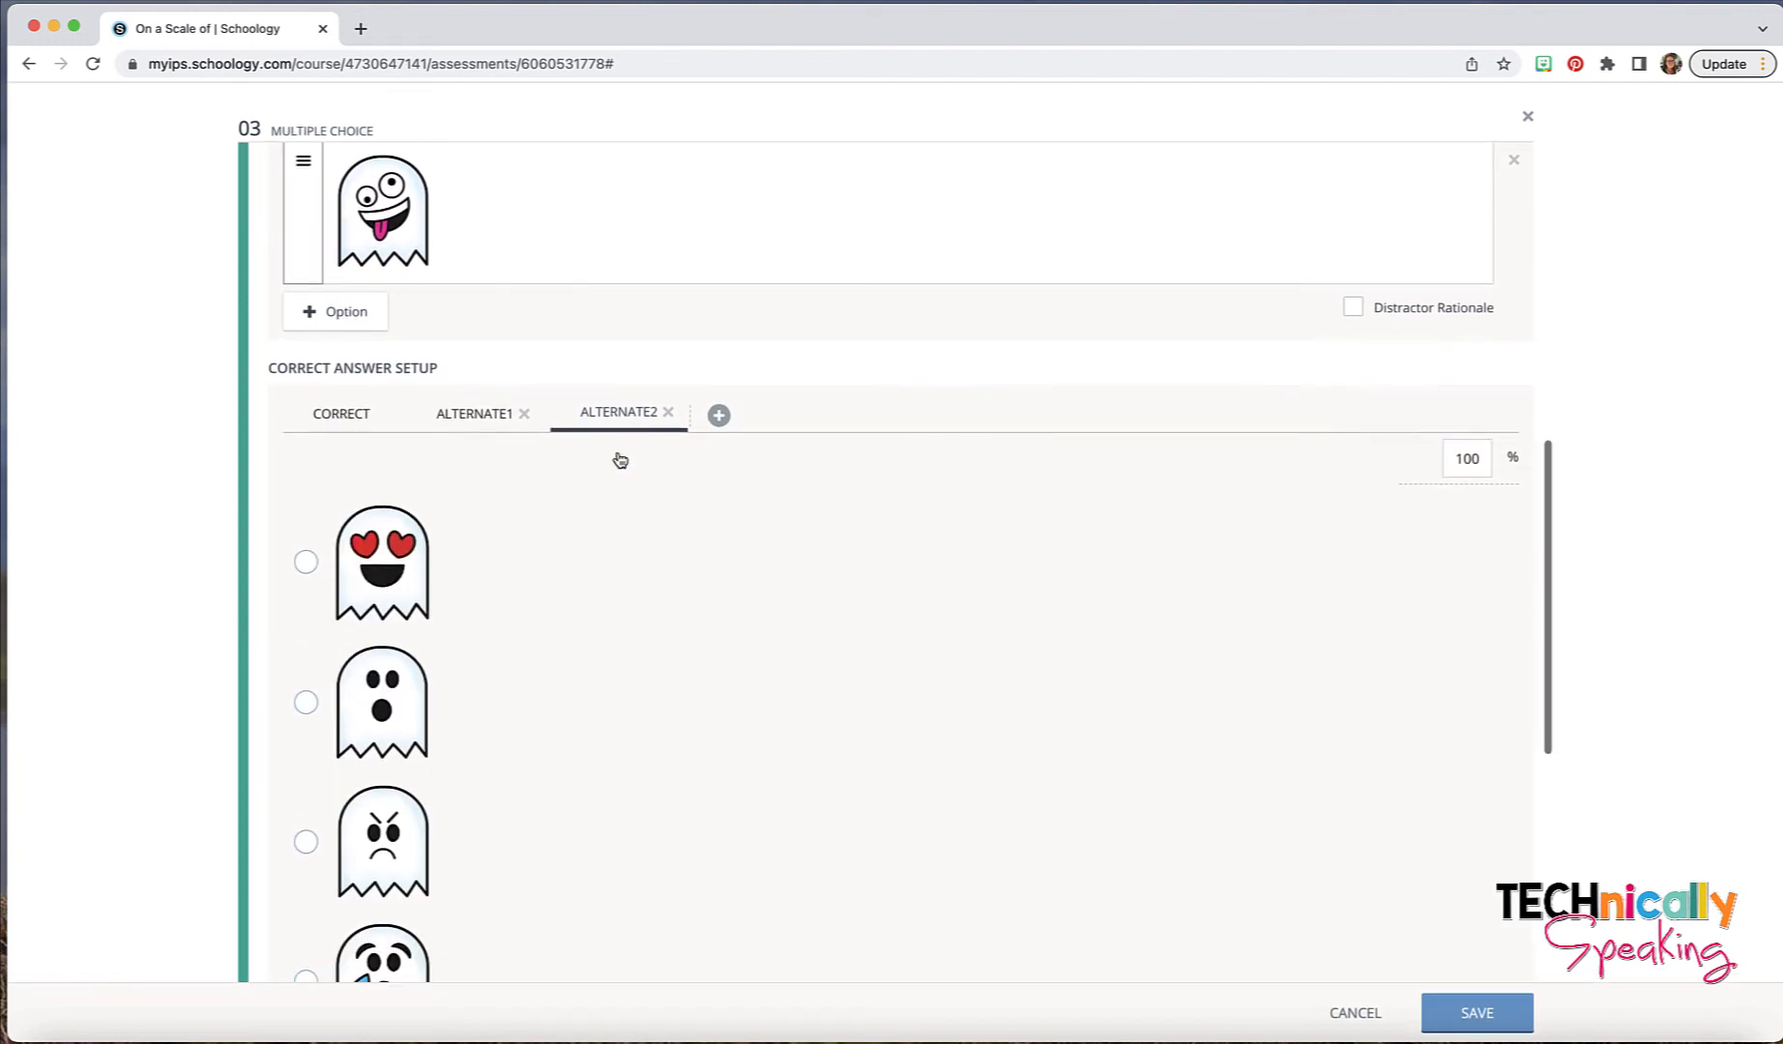
pyautogui.click(720, 409)
pyautogui.scroll(-3, 868, 169)
pyautogui.click(864, 160)
pyautogui.scroll(-4, 955, 596)
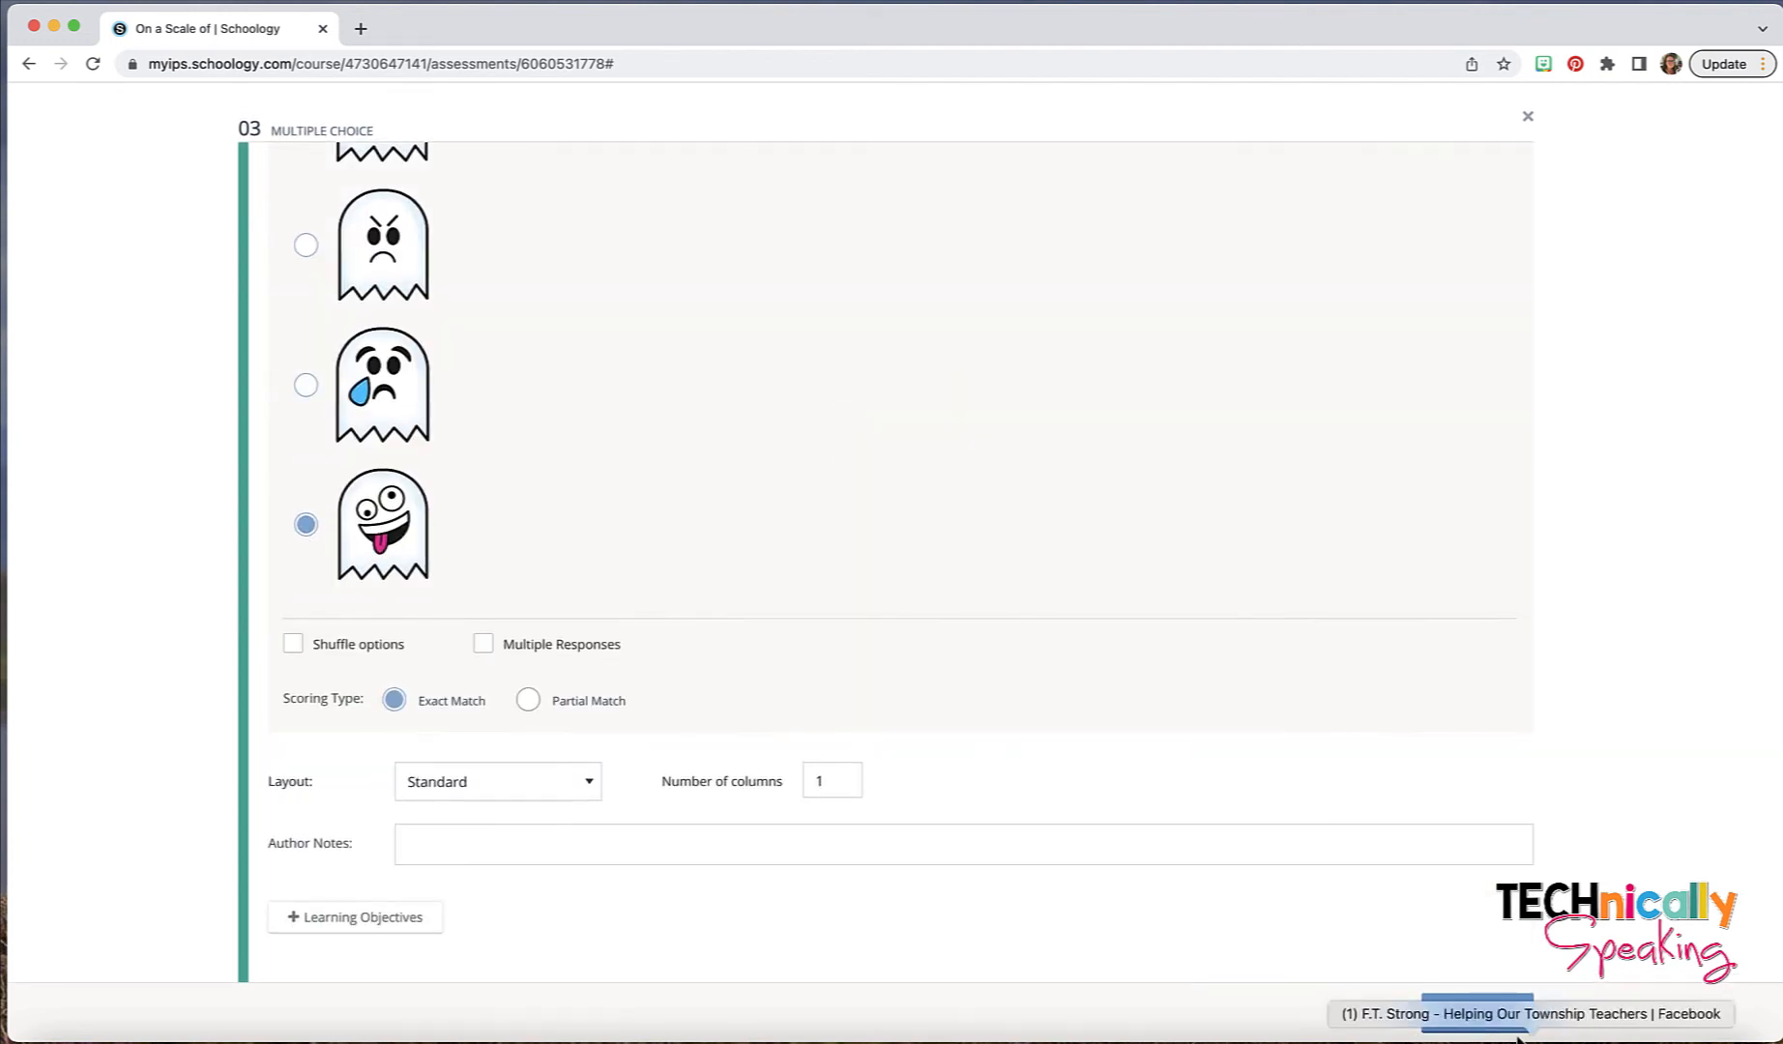
# - Preview the ghost question, test it with the surprised ghost as the answer, and save the question
pyautogui.scroll(4, 1449, 596)
pyautogui.scroll(4, 1449, 597)
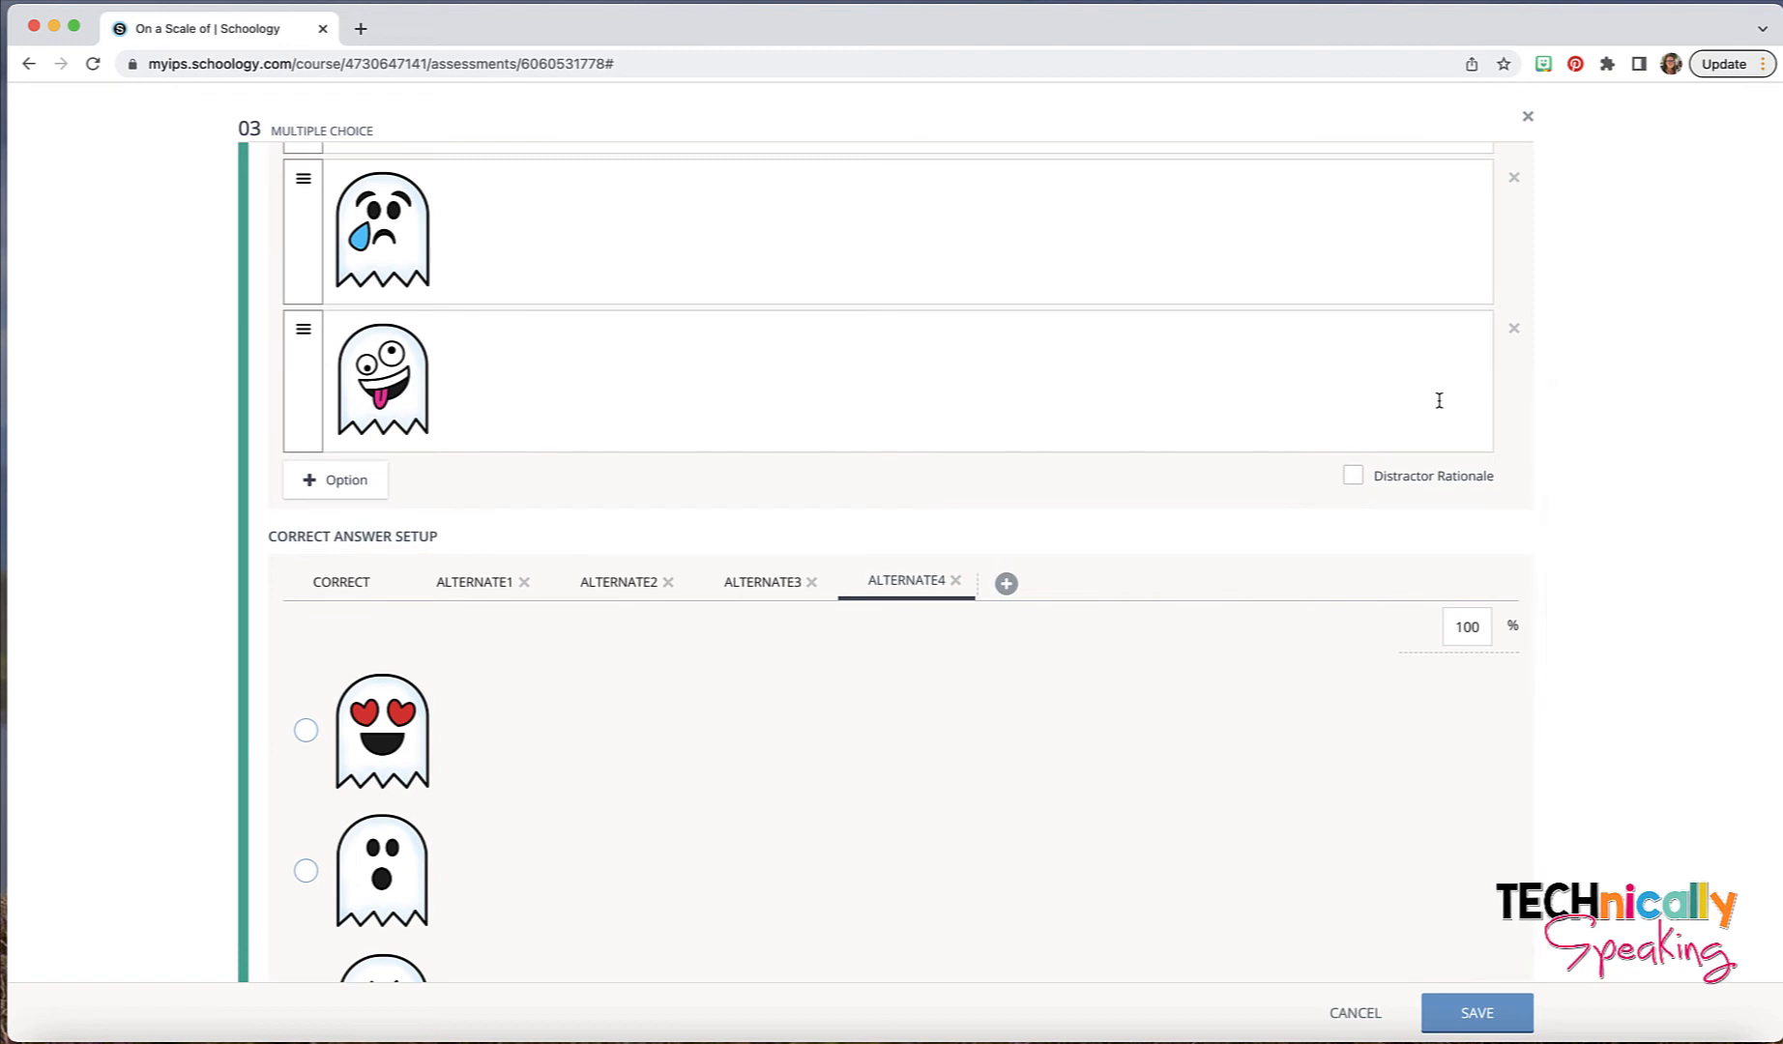
pyautogui.scroll(6, 1441, 398)
pyautogui.click(1462, 189)
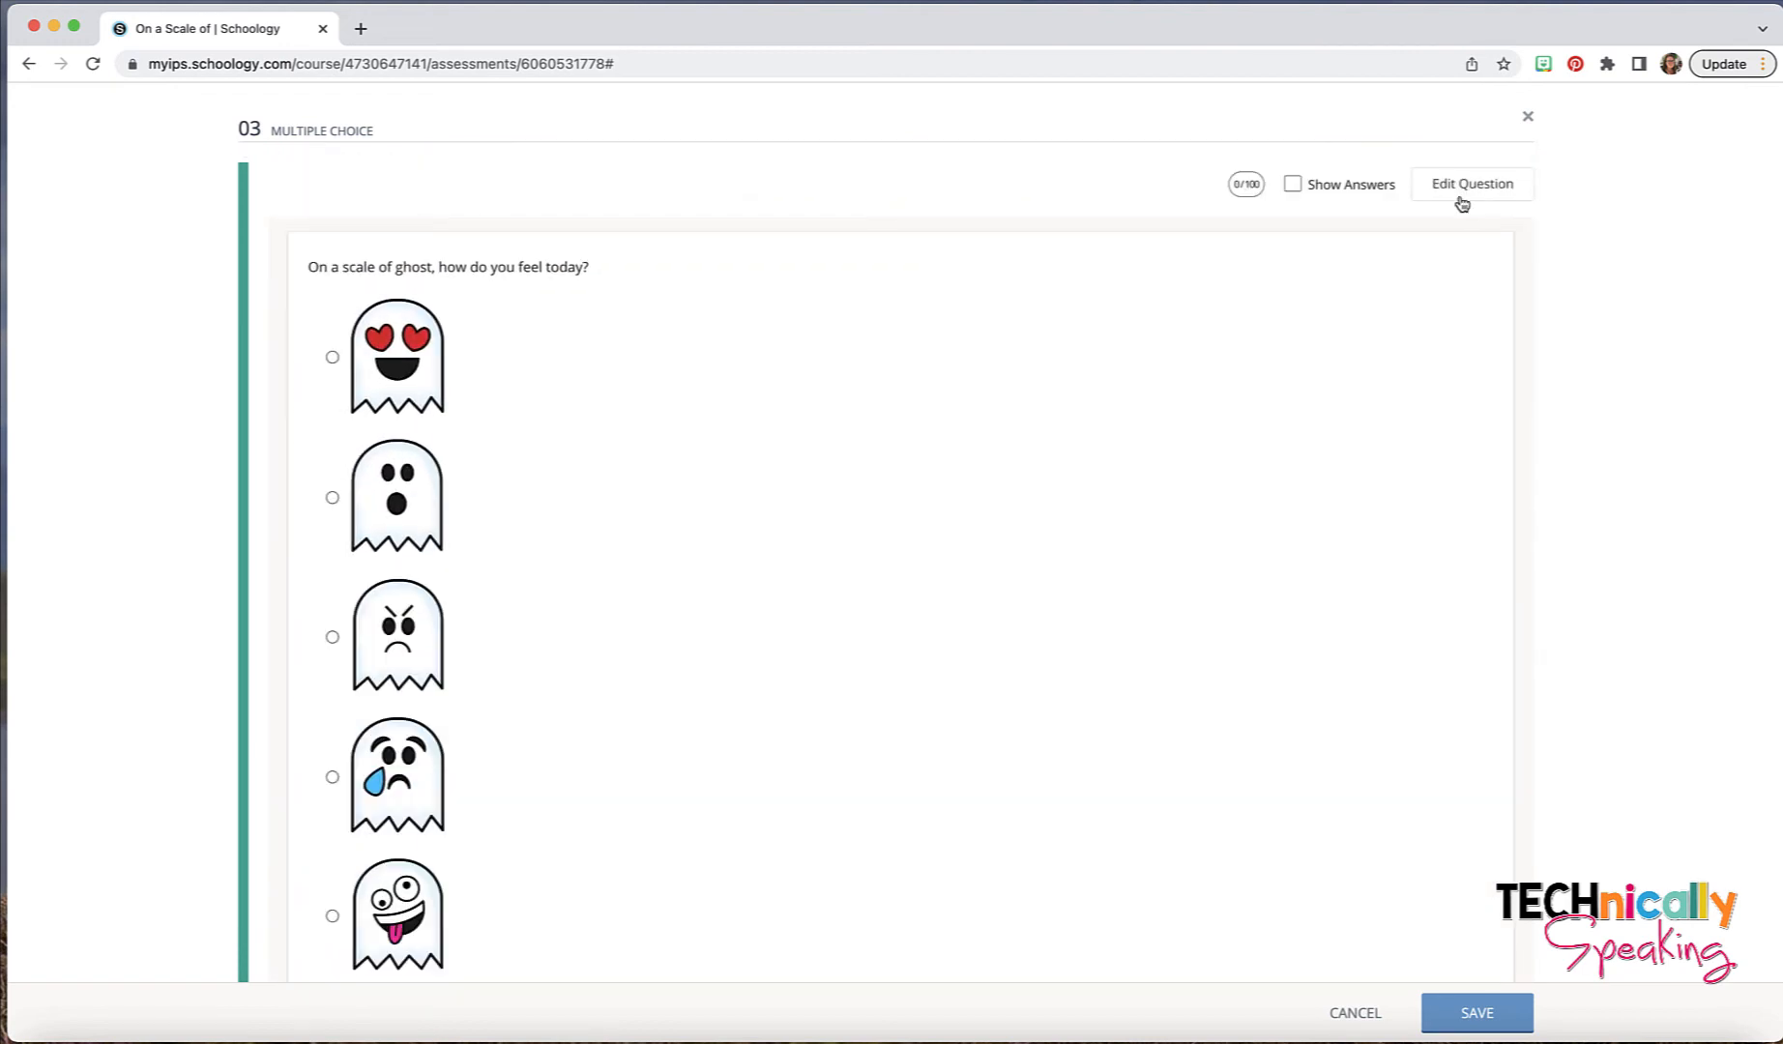
pyautogui.click(332, 497)
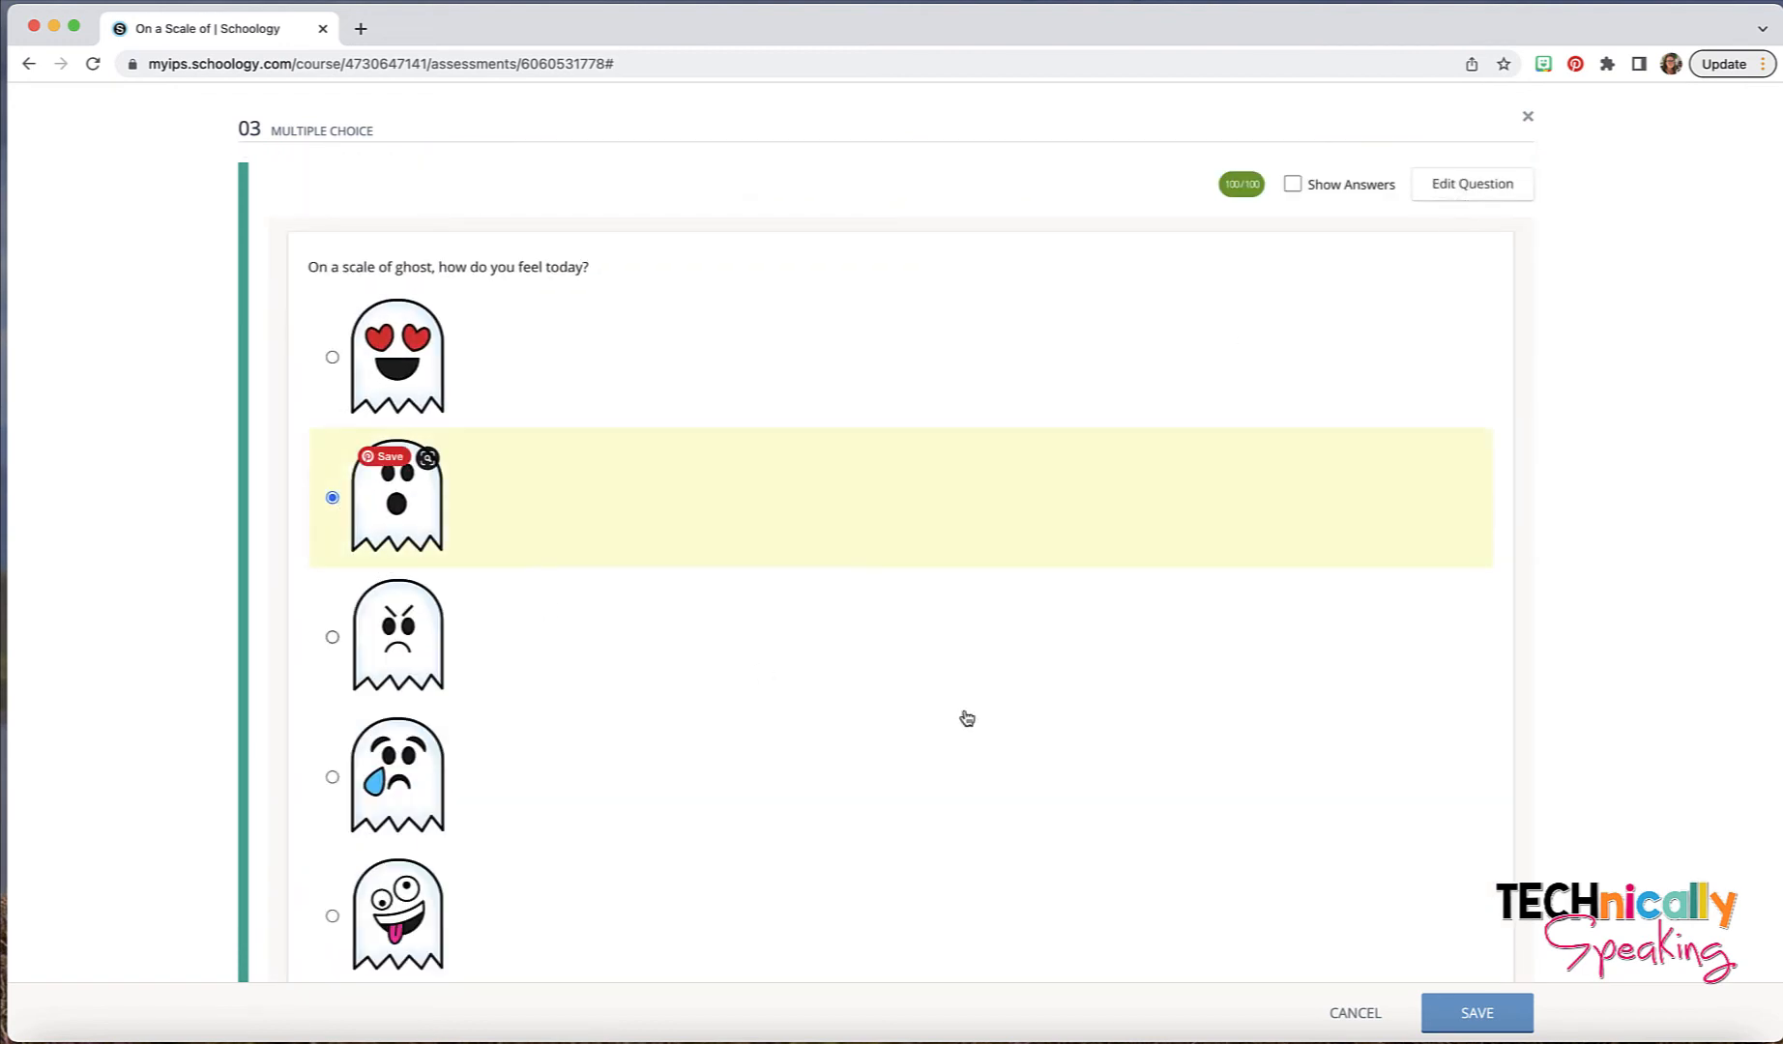
pyautogui.click(1452, 1014)
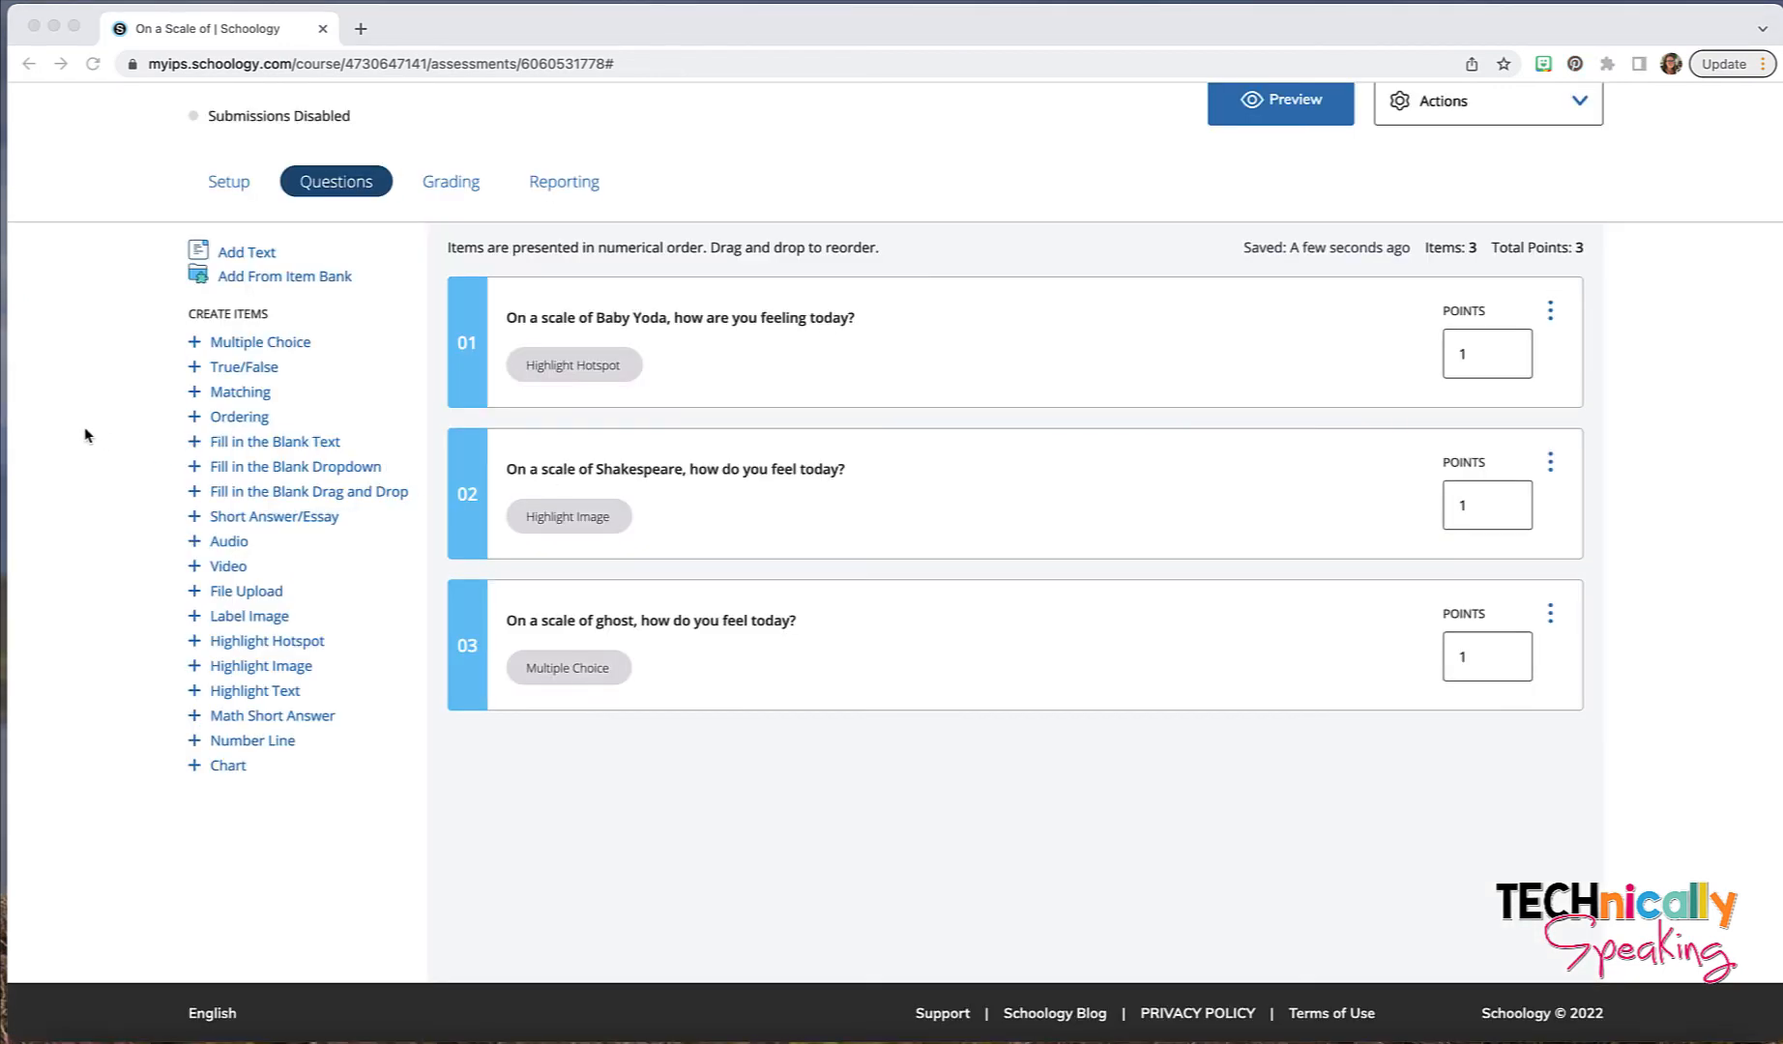
# - Create a Fill in the Blank Drag and Drop question reading "On a scale of hearts, how do you feel today?" followed by one response blank
pyautogui.click(290, 495)
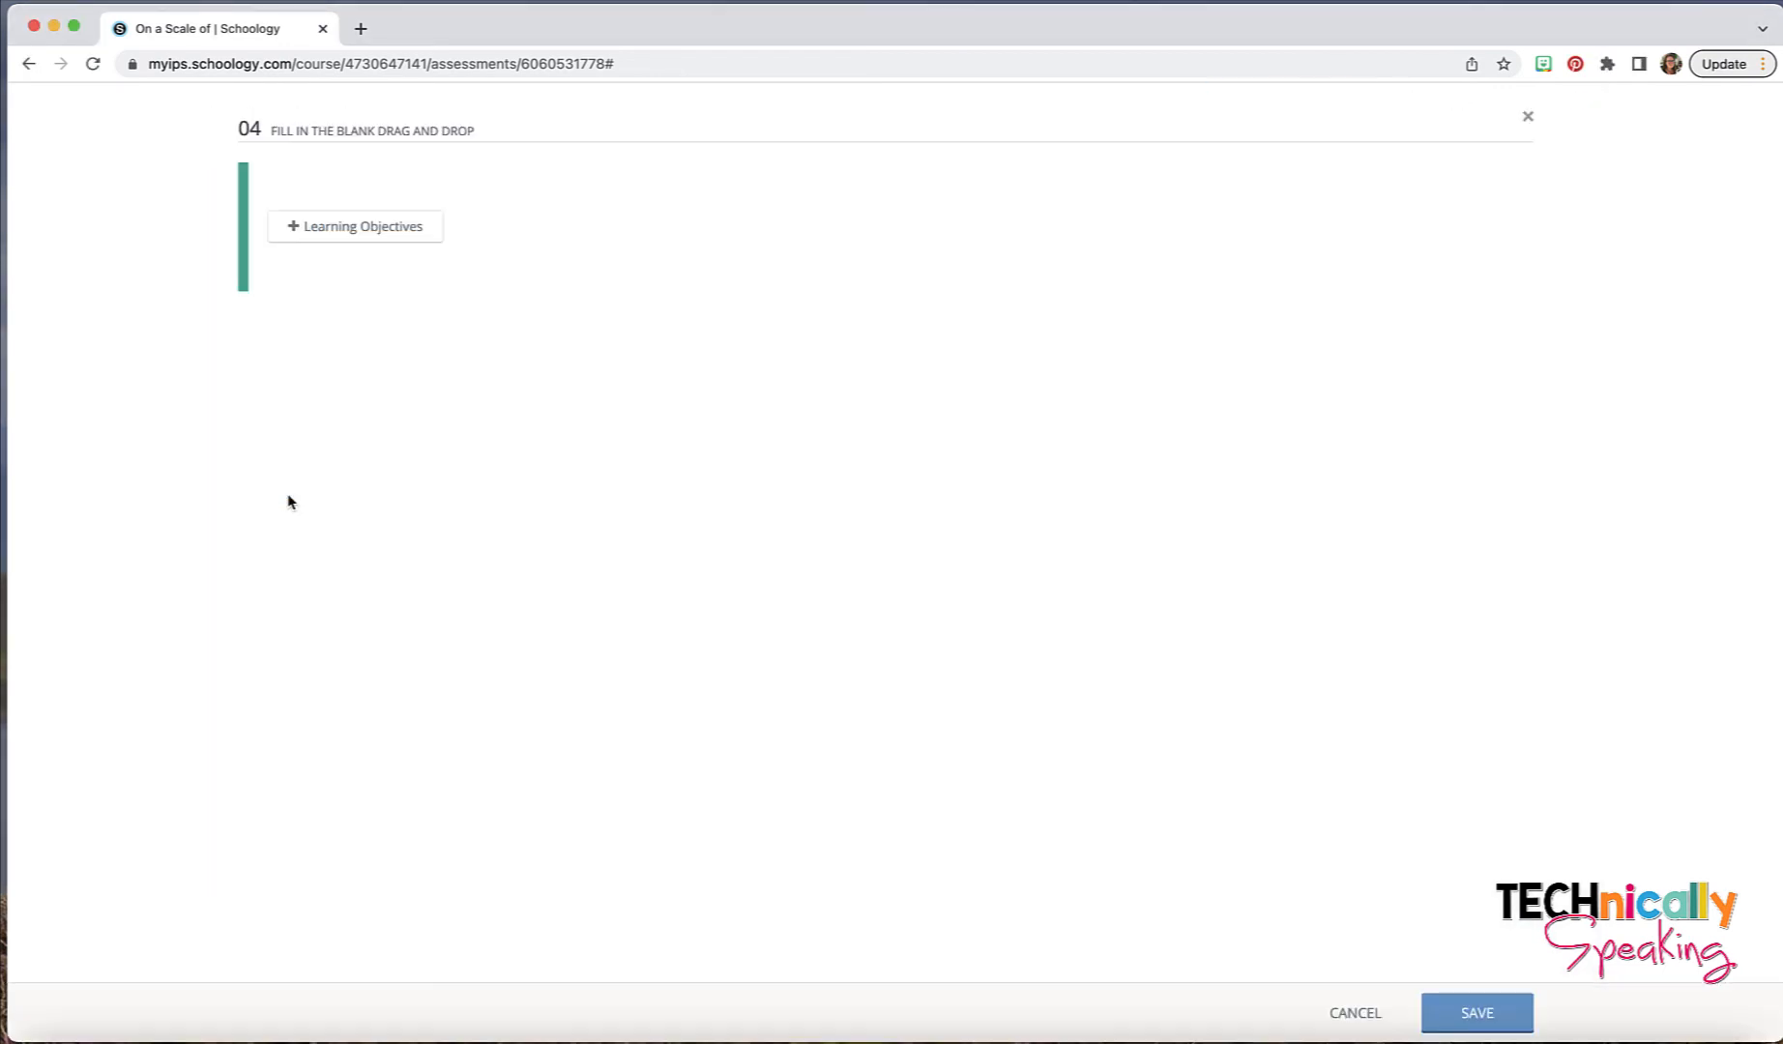
pyautogui.click(341, 280)
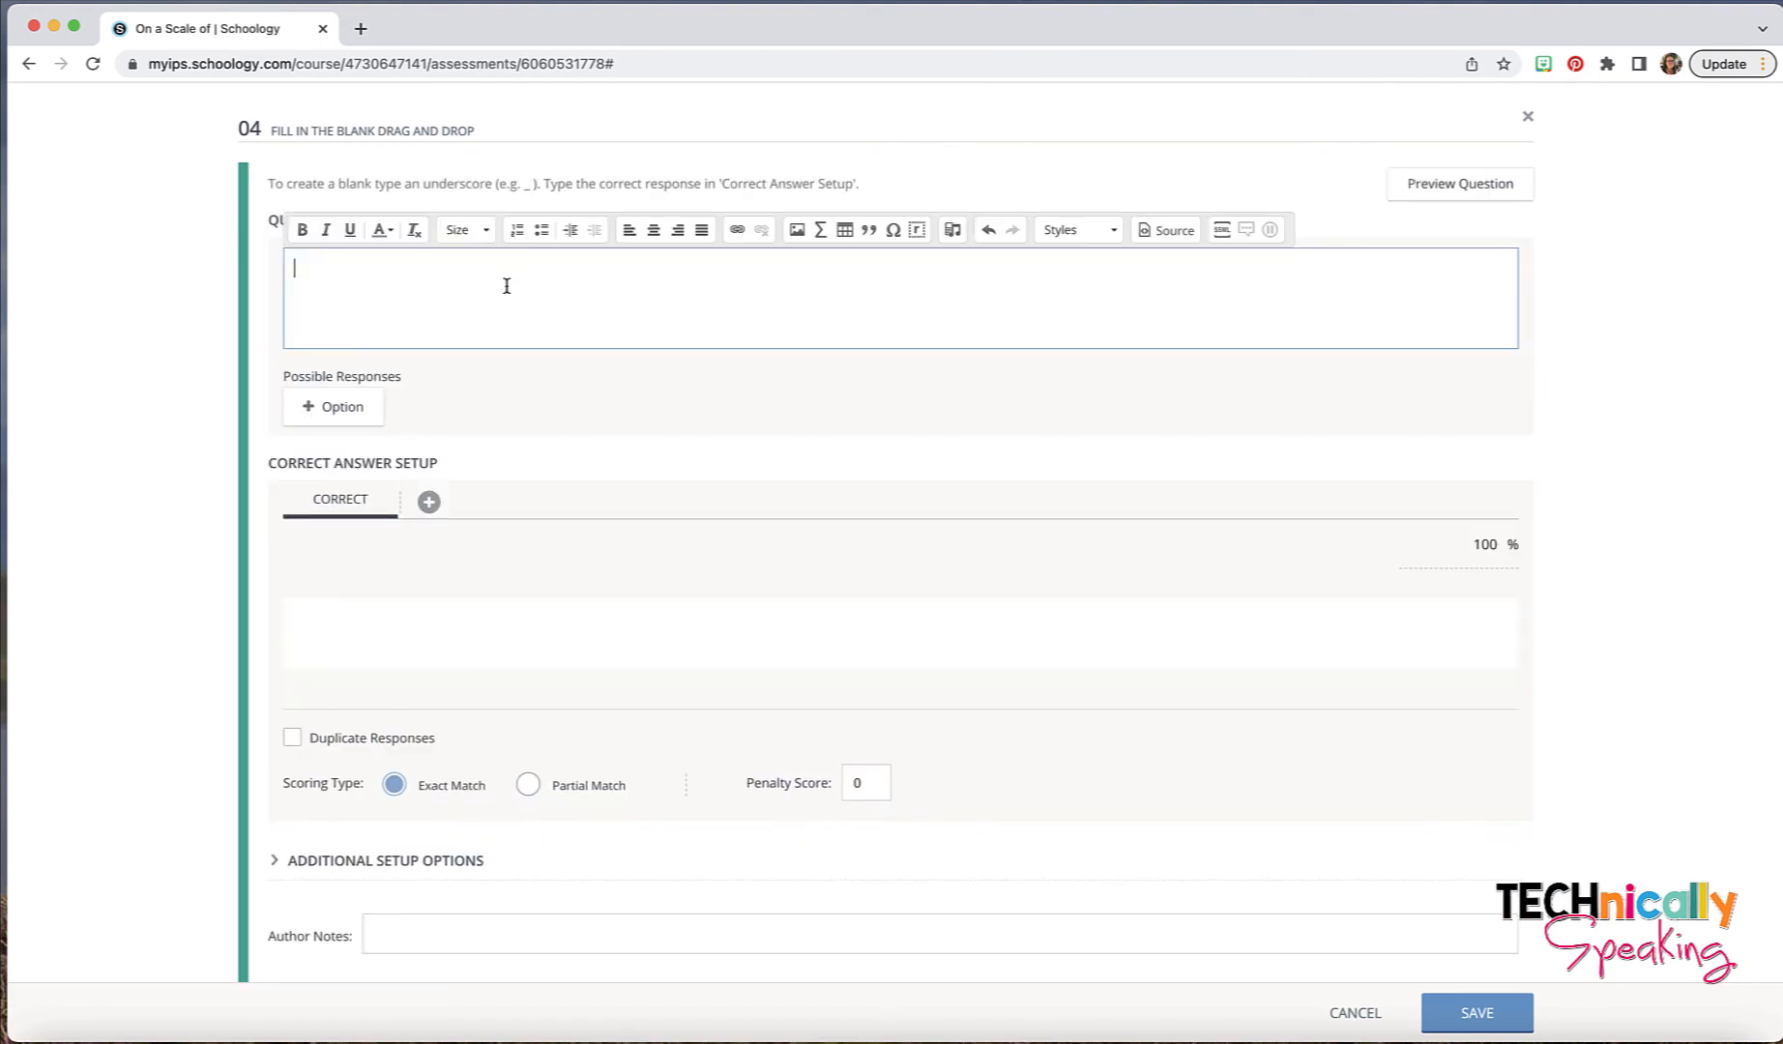
pyautogui.write('On a scale of hearts, how do you feel today?')
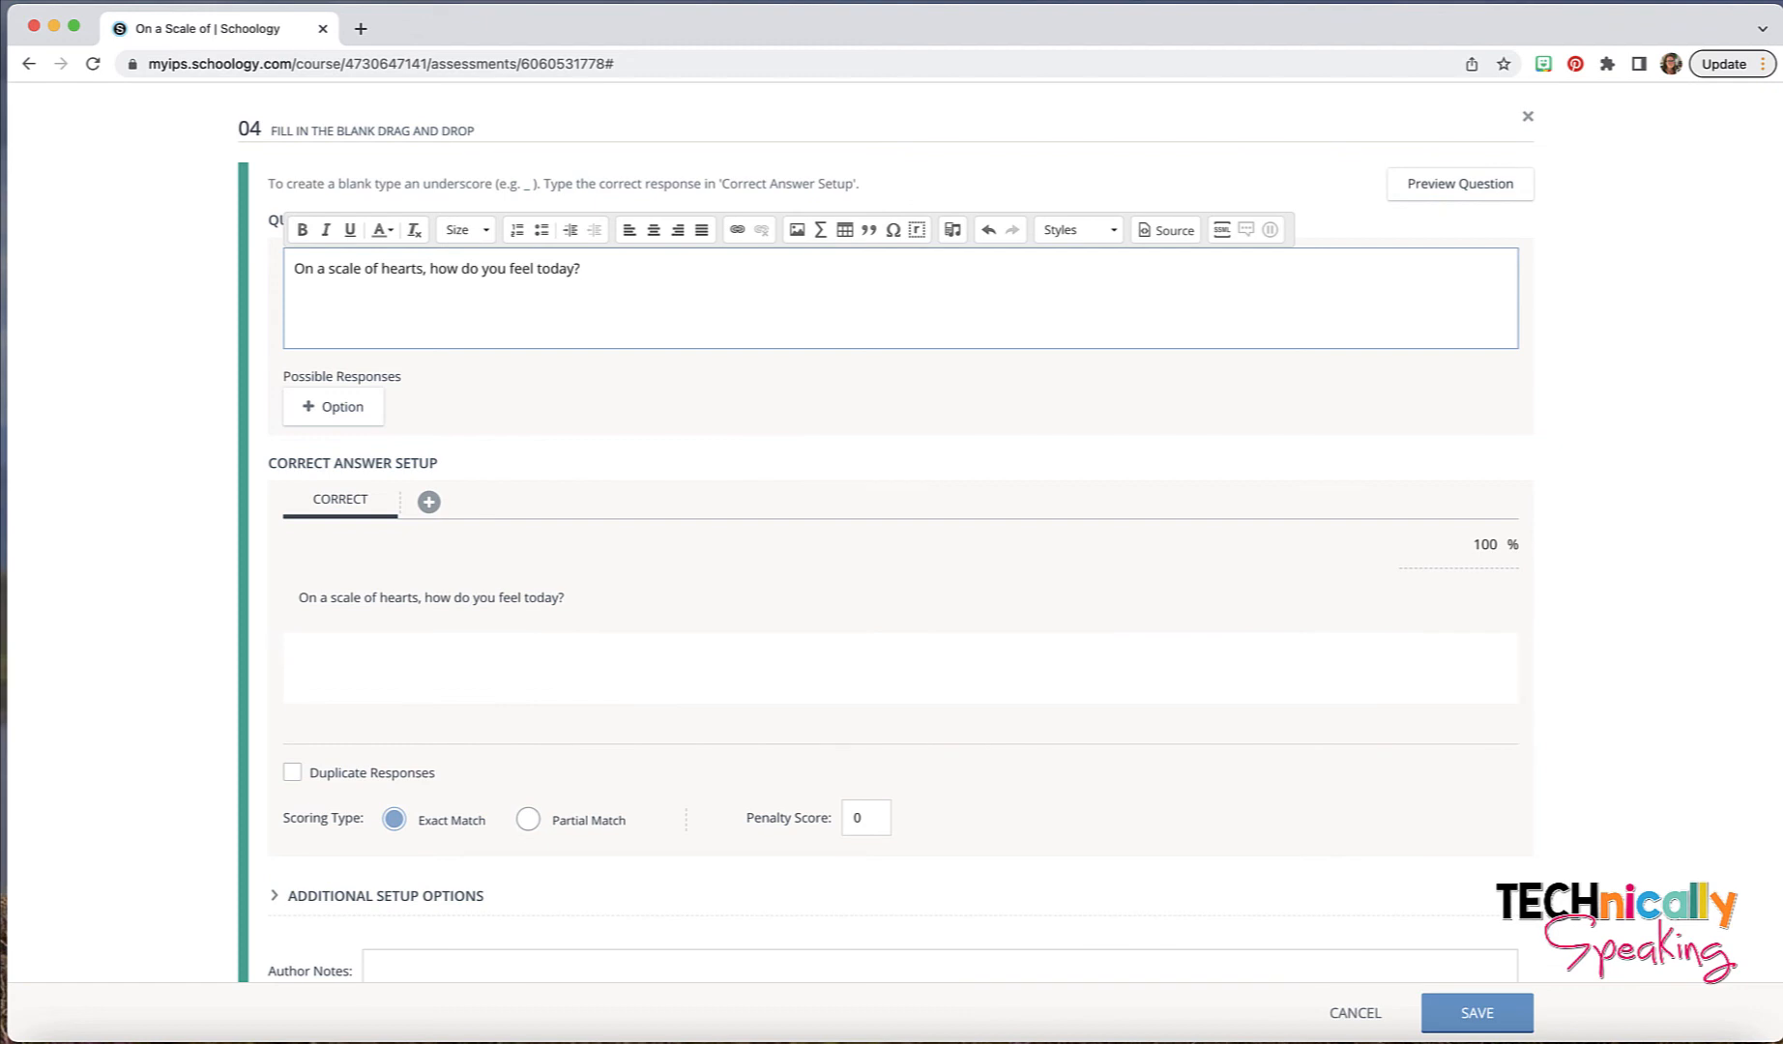
pyautogui.write('_')
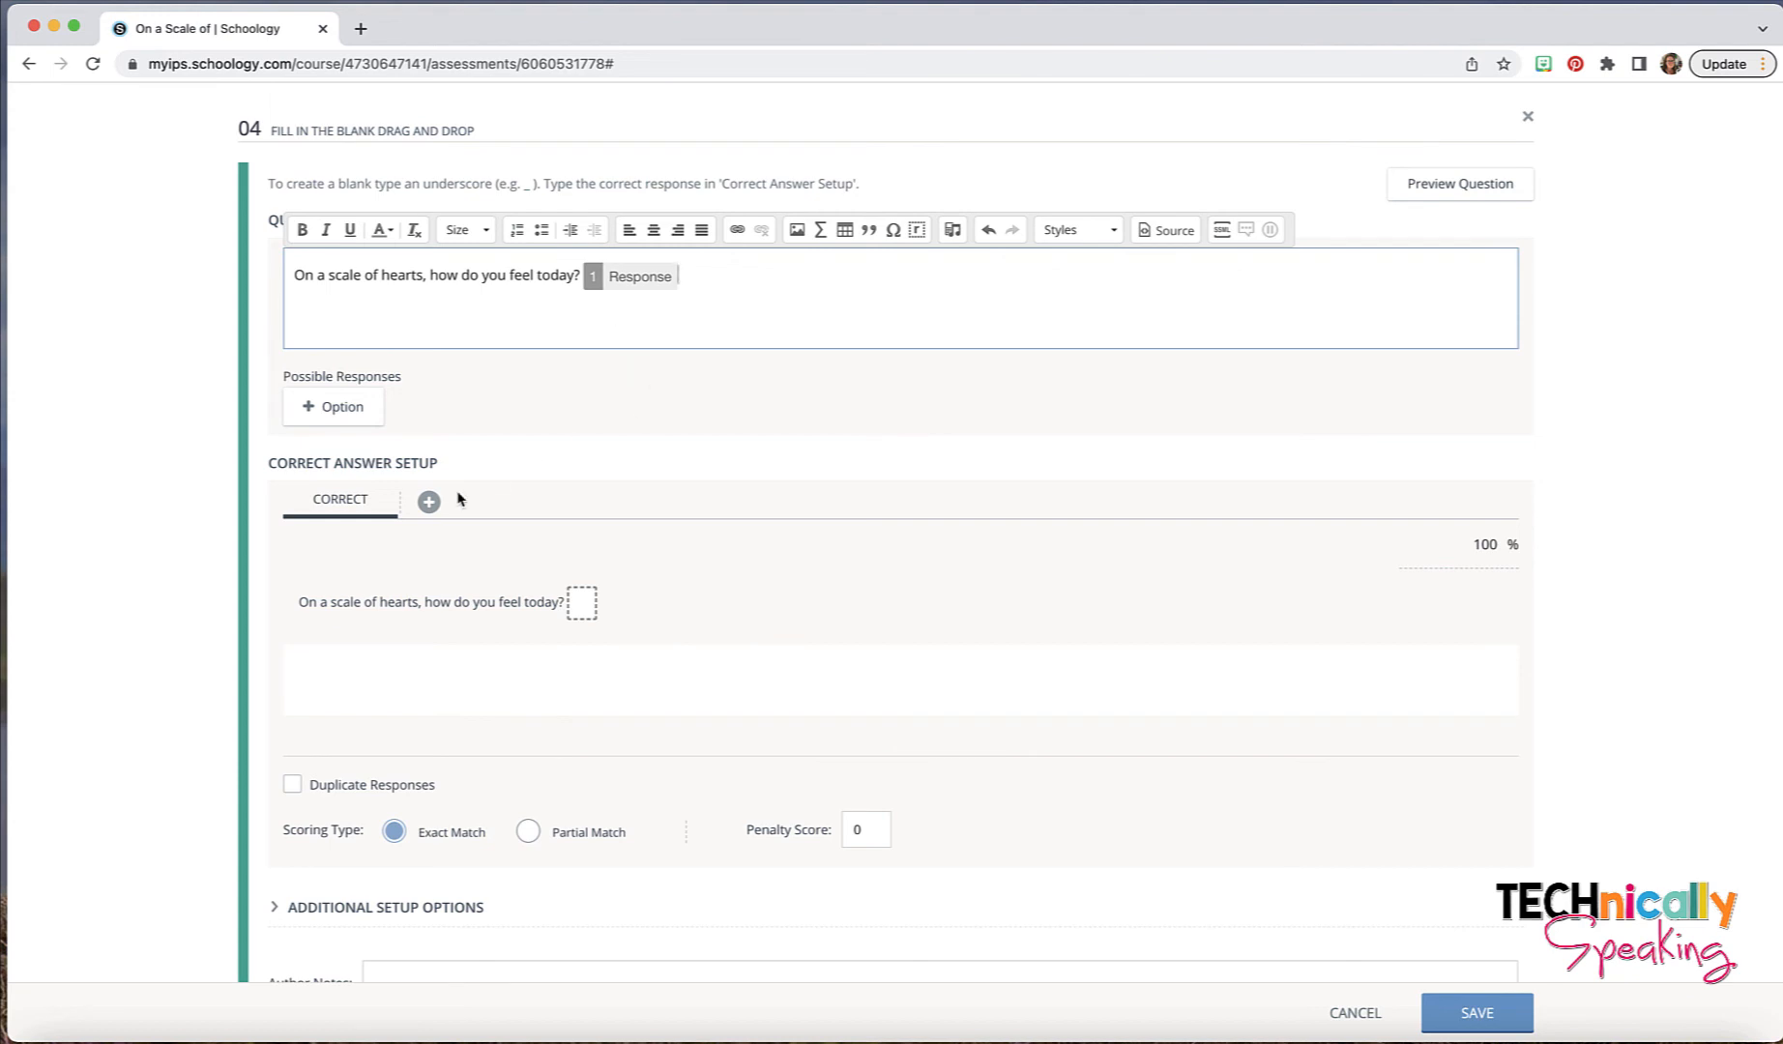
# - Add four empty possible responses to the hearts question
pyautogui.click(331, 406)
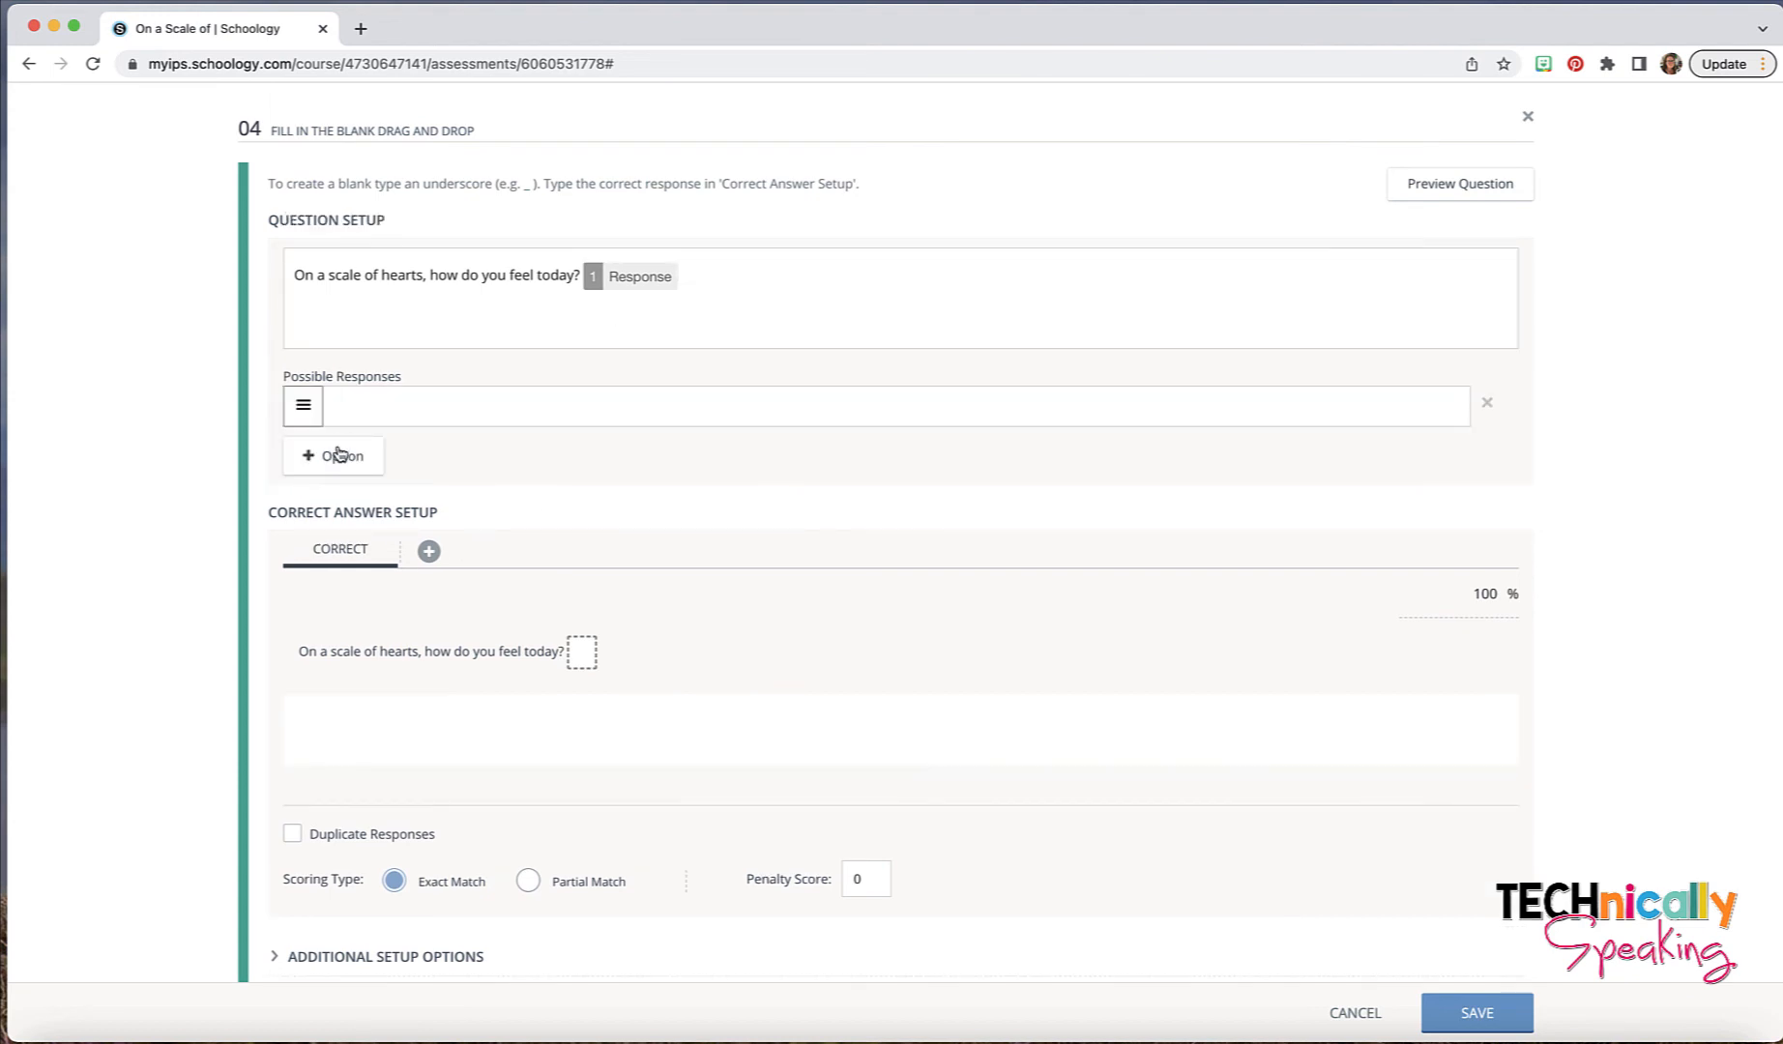
pyautogui.click(338, 454)
pyautogui.click(342, 512)
pyautogui.click(343, 567)
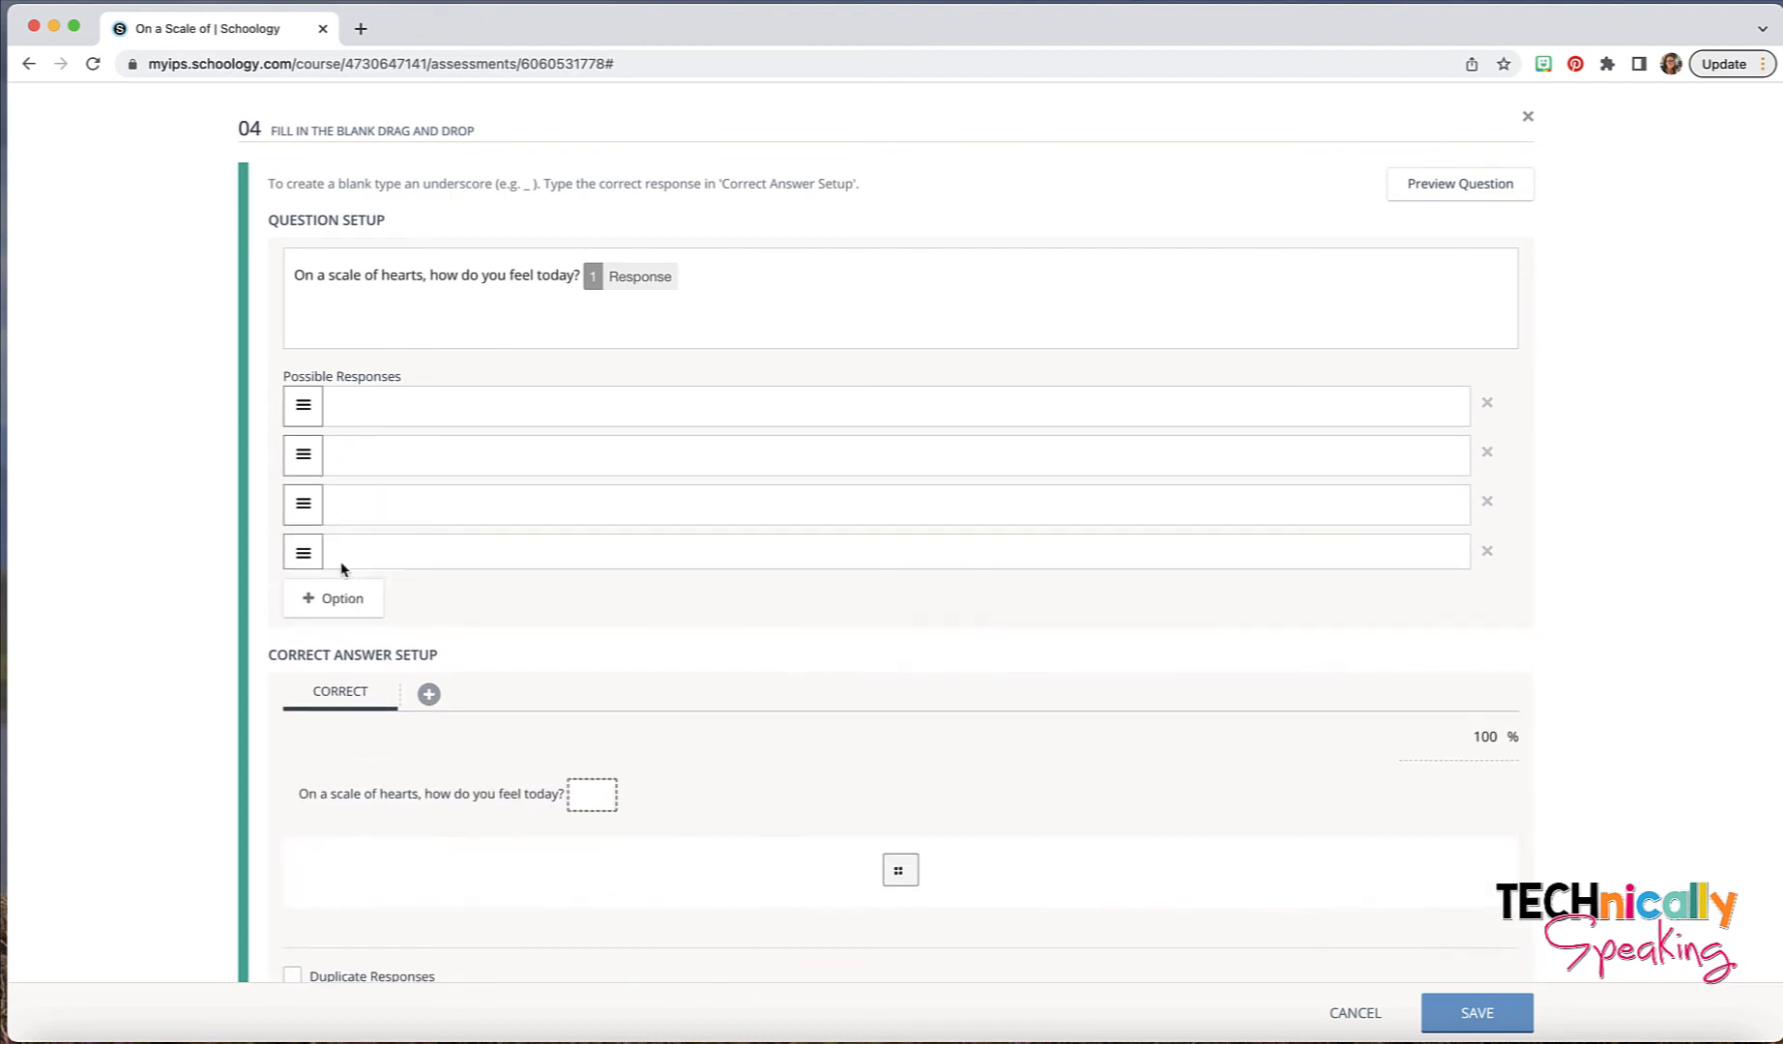
# - Upload the heart-eyed pink heart image for the first possible response
pyautogui.click(764, 403)
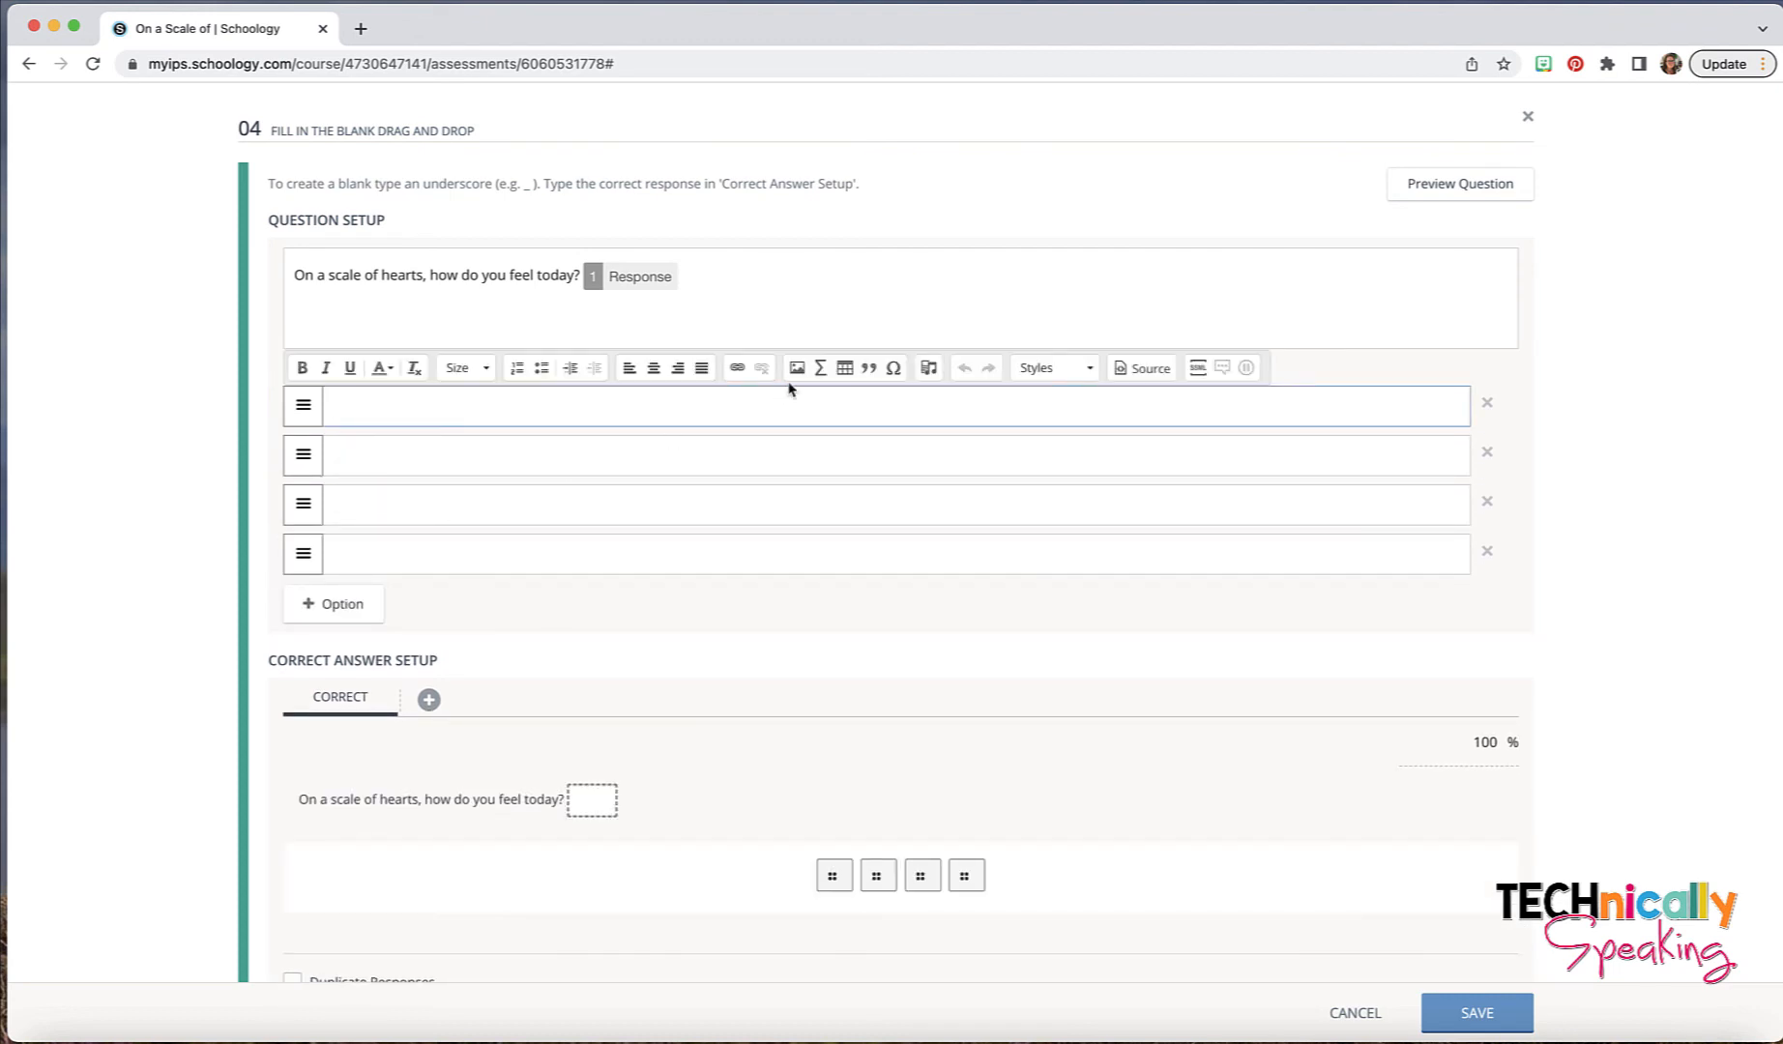
pyautogui.click(797, 367)
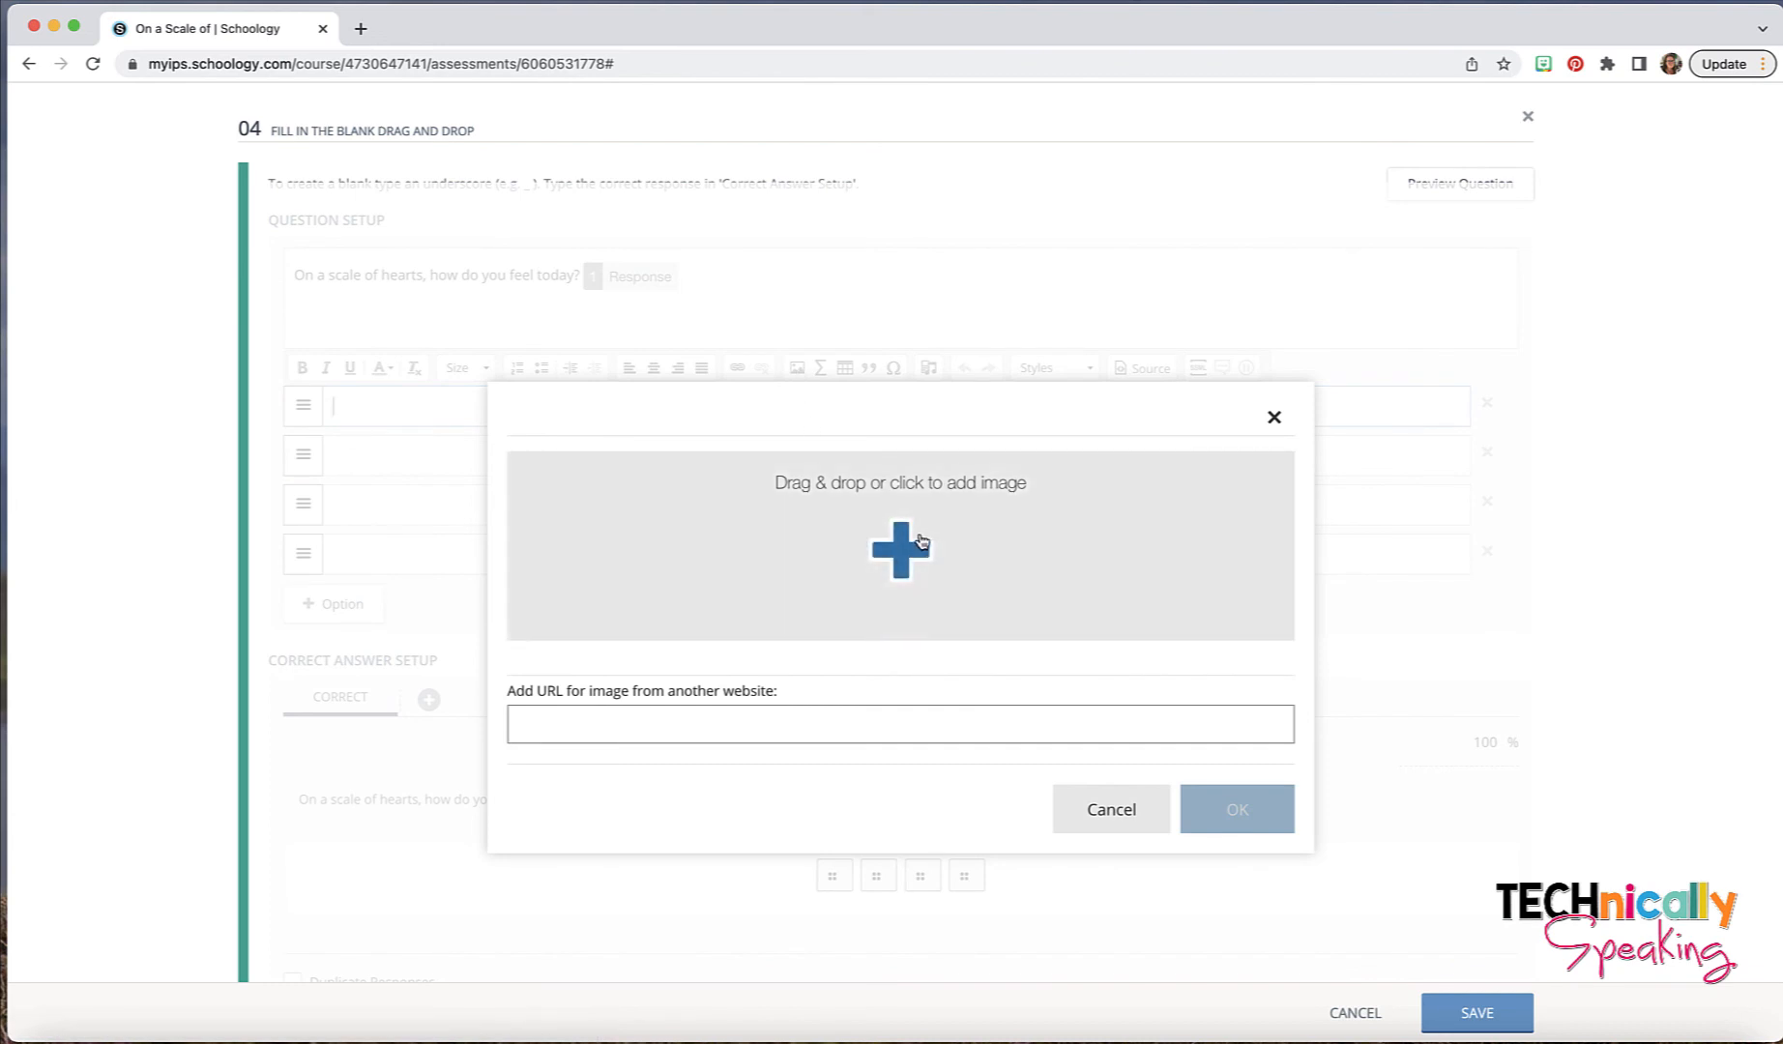
pyautogui.click(923, 537)
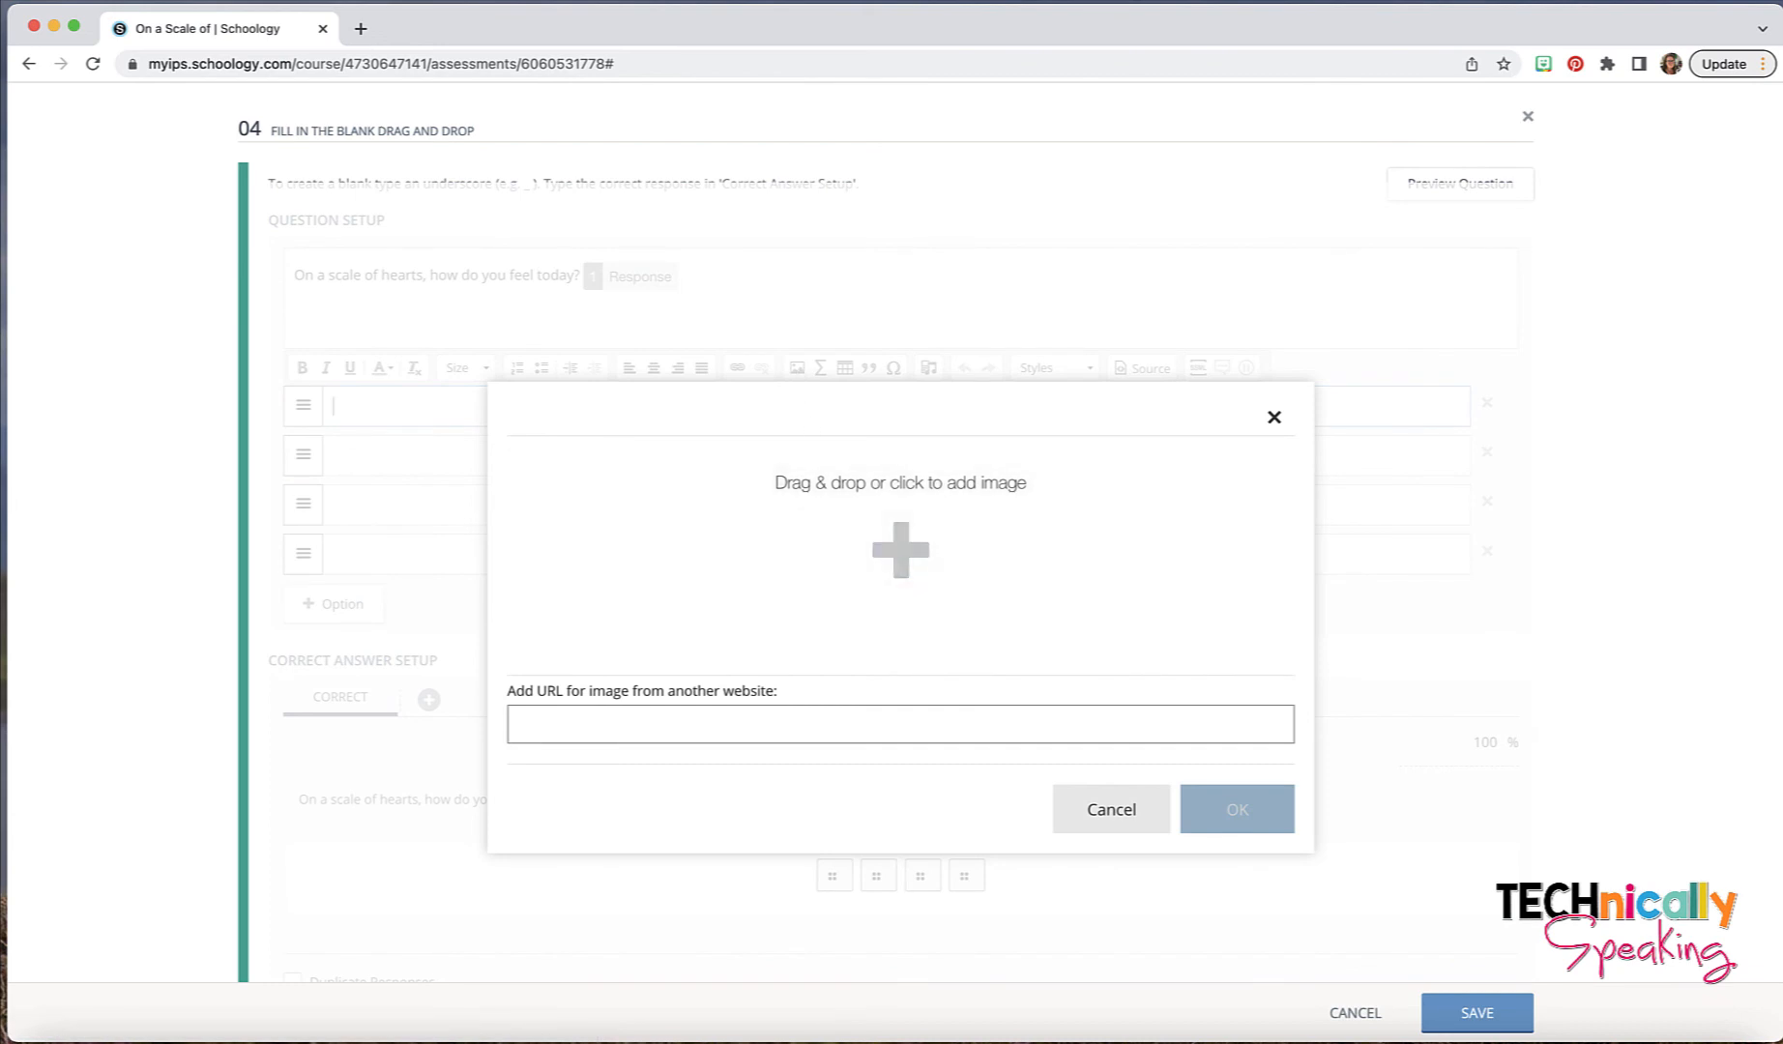
pyautogui.moveTo(1425, 87); pyautogui.dragTo(868, 614)
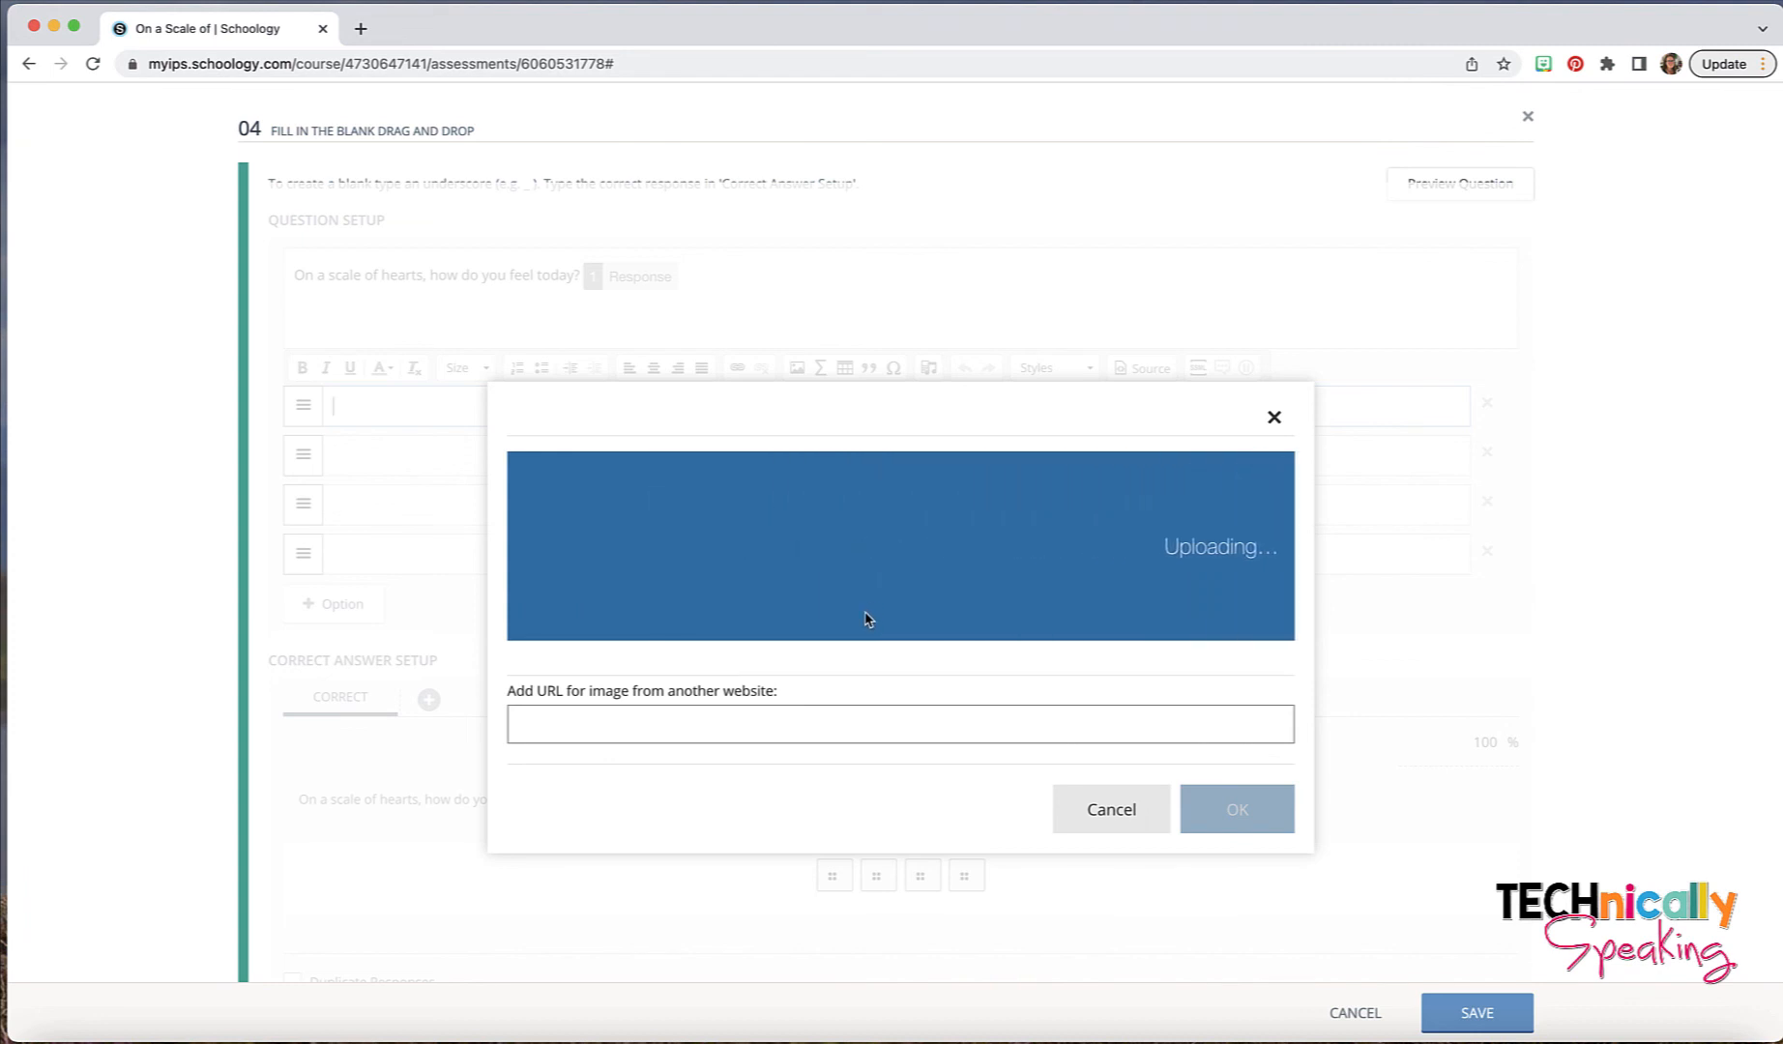
# - Insert the heart-eyed heart at 100 pixels wide, and fill the other three responses with the zany, sad and sleeping heart images
pyautogui.click(535, 758)
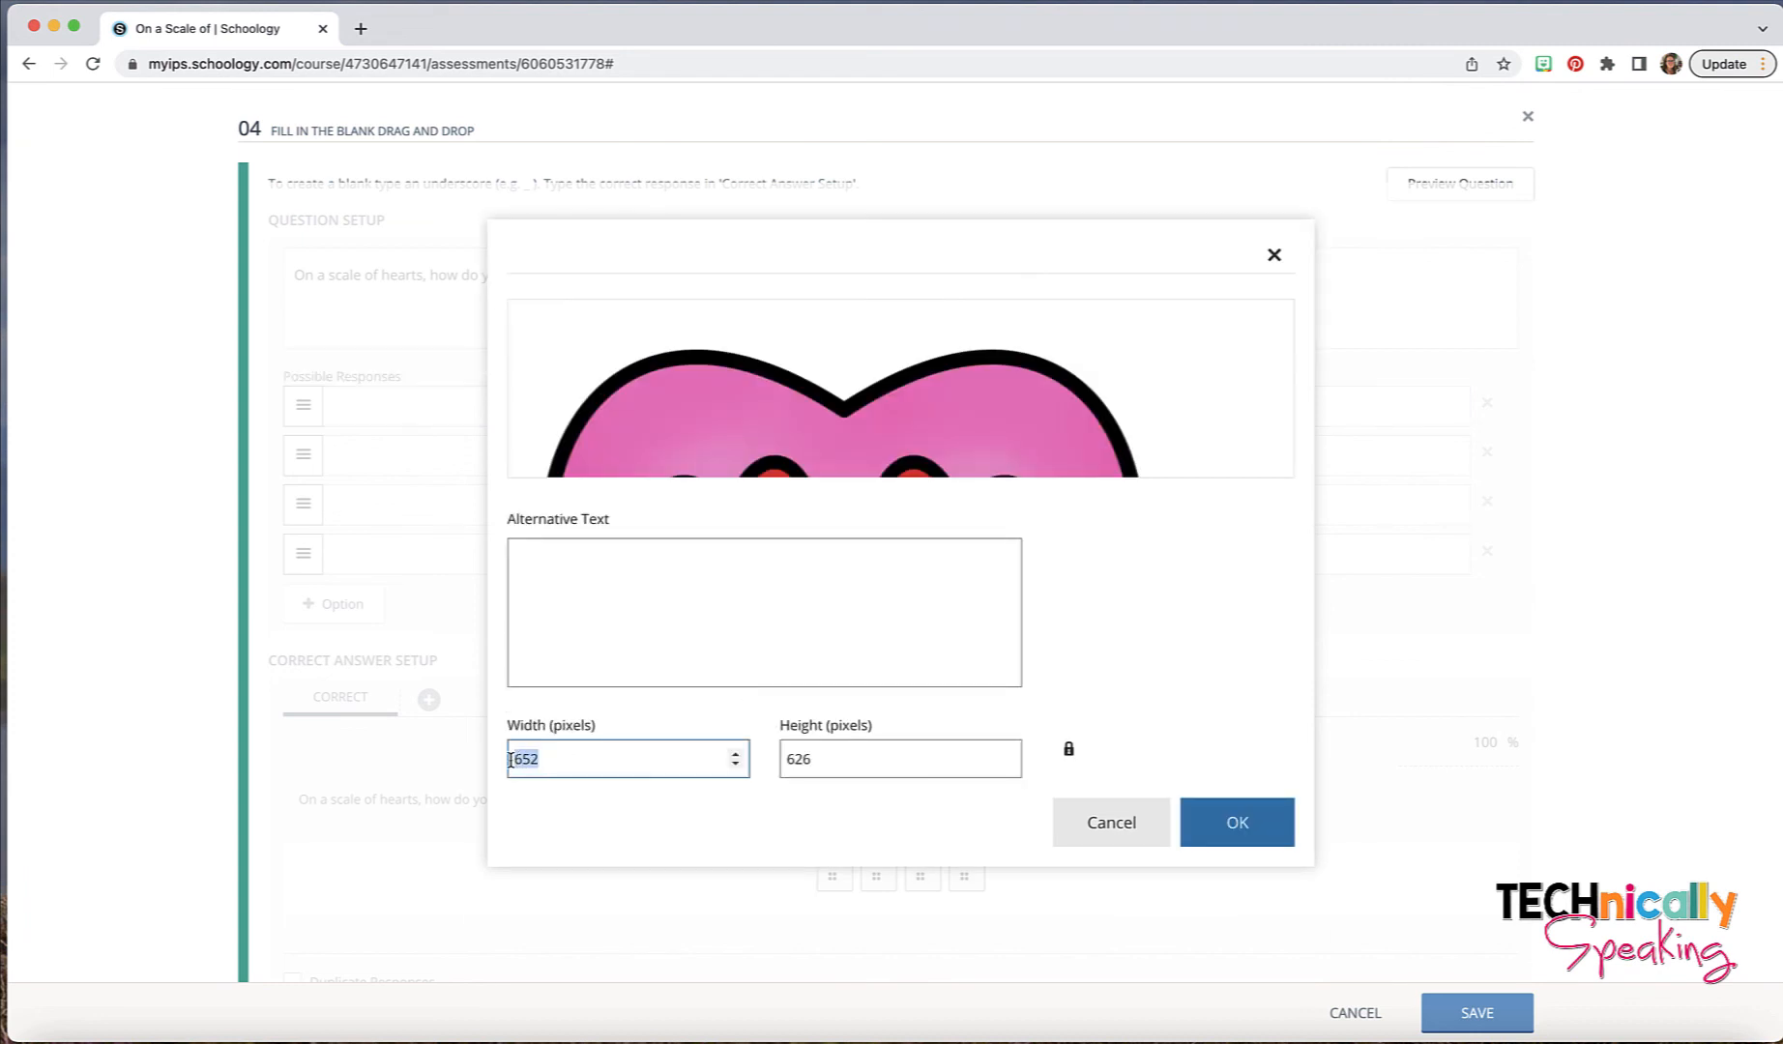
pyautogui.doubleClick(535, 758)
pyautogui.write('100')
pyautogui.press('Return')
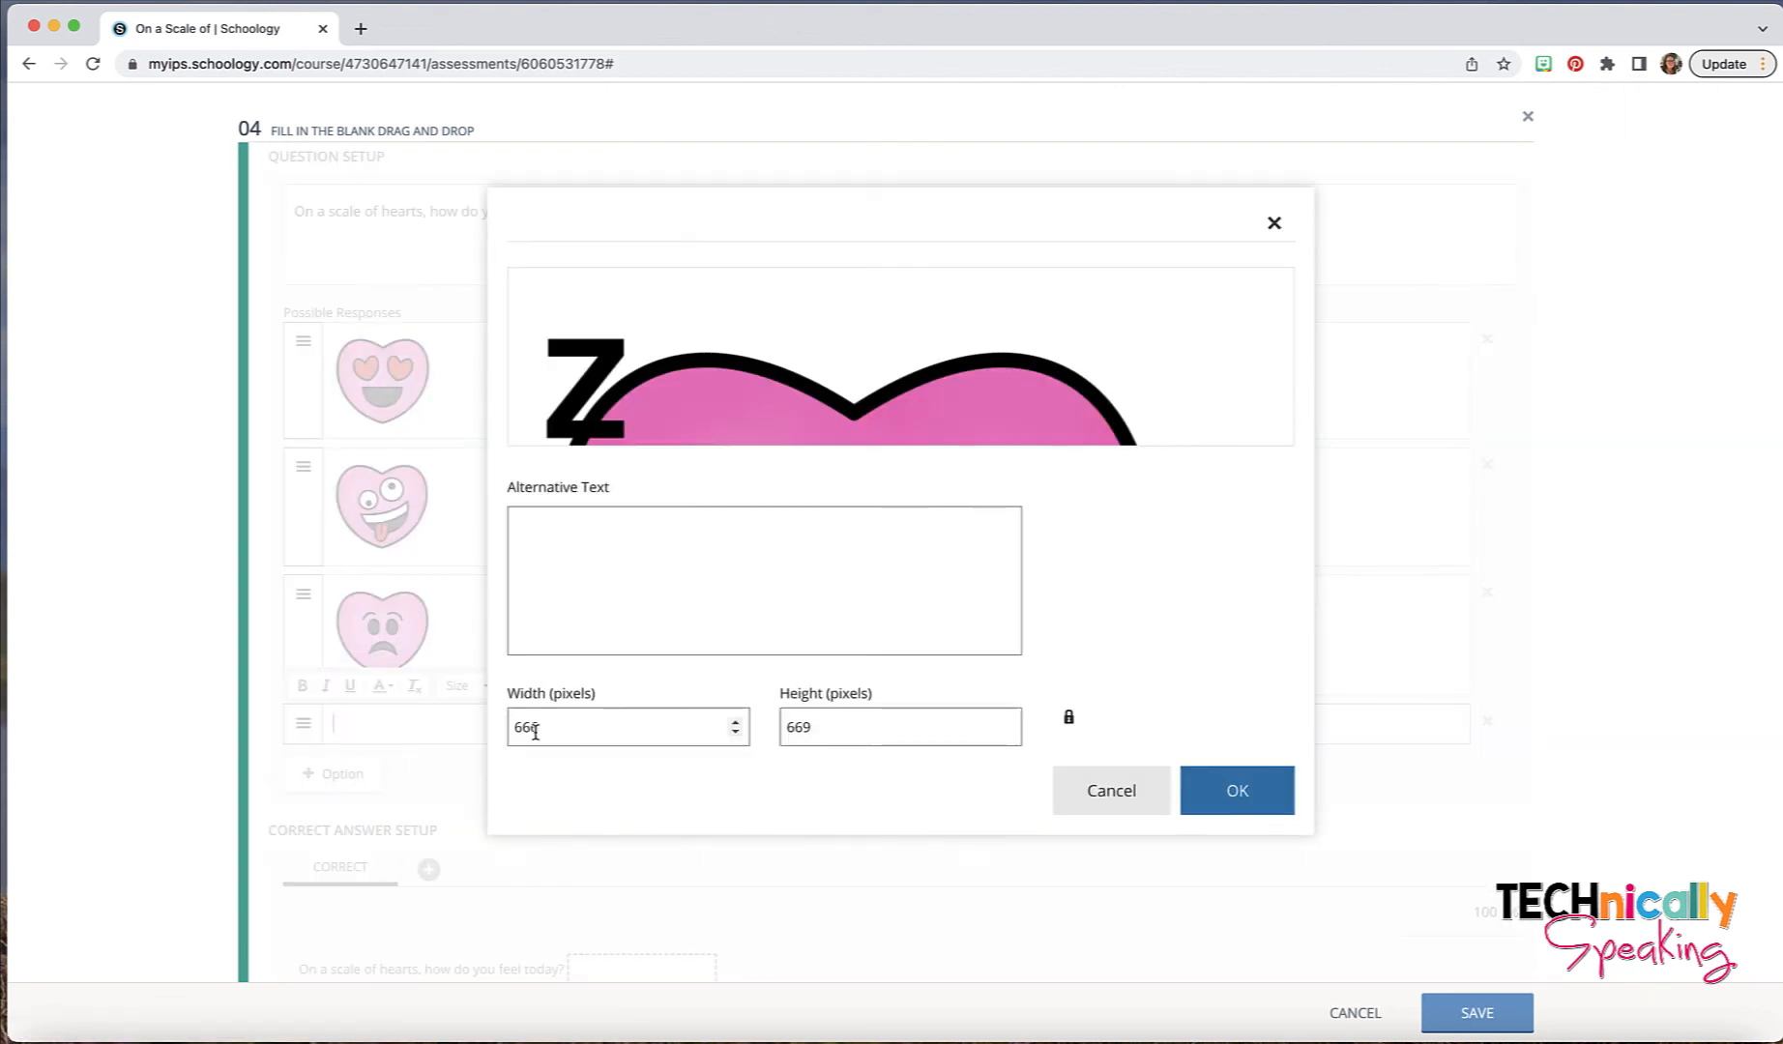
pyautogui.press('Return')
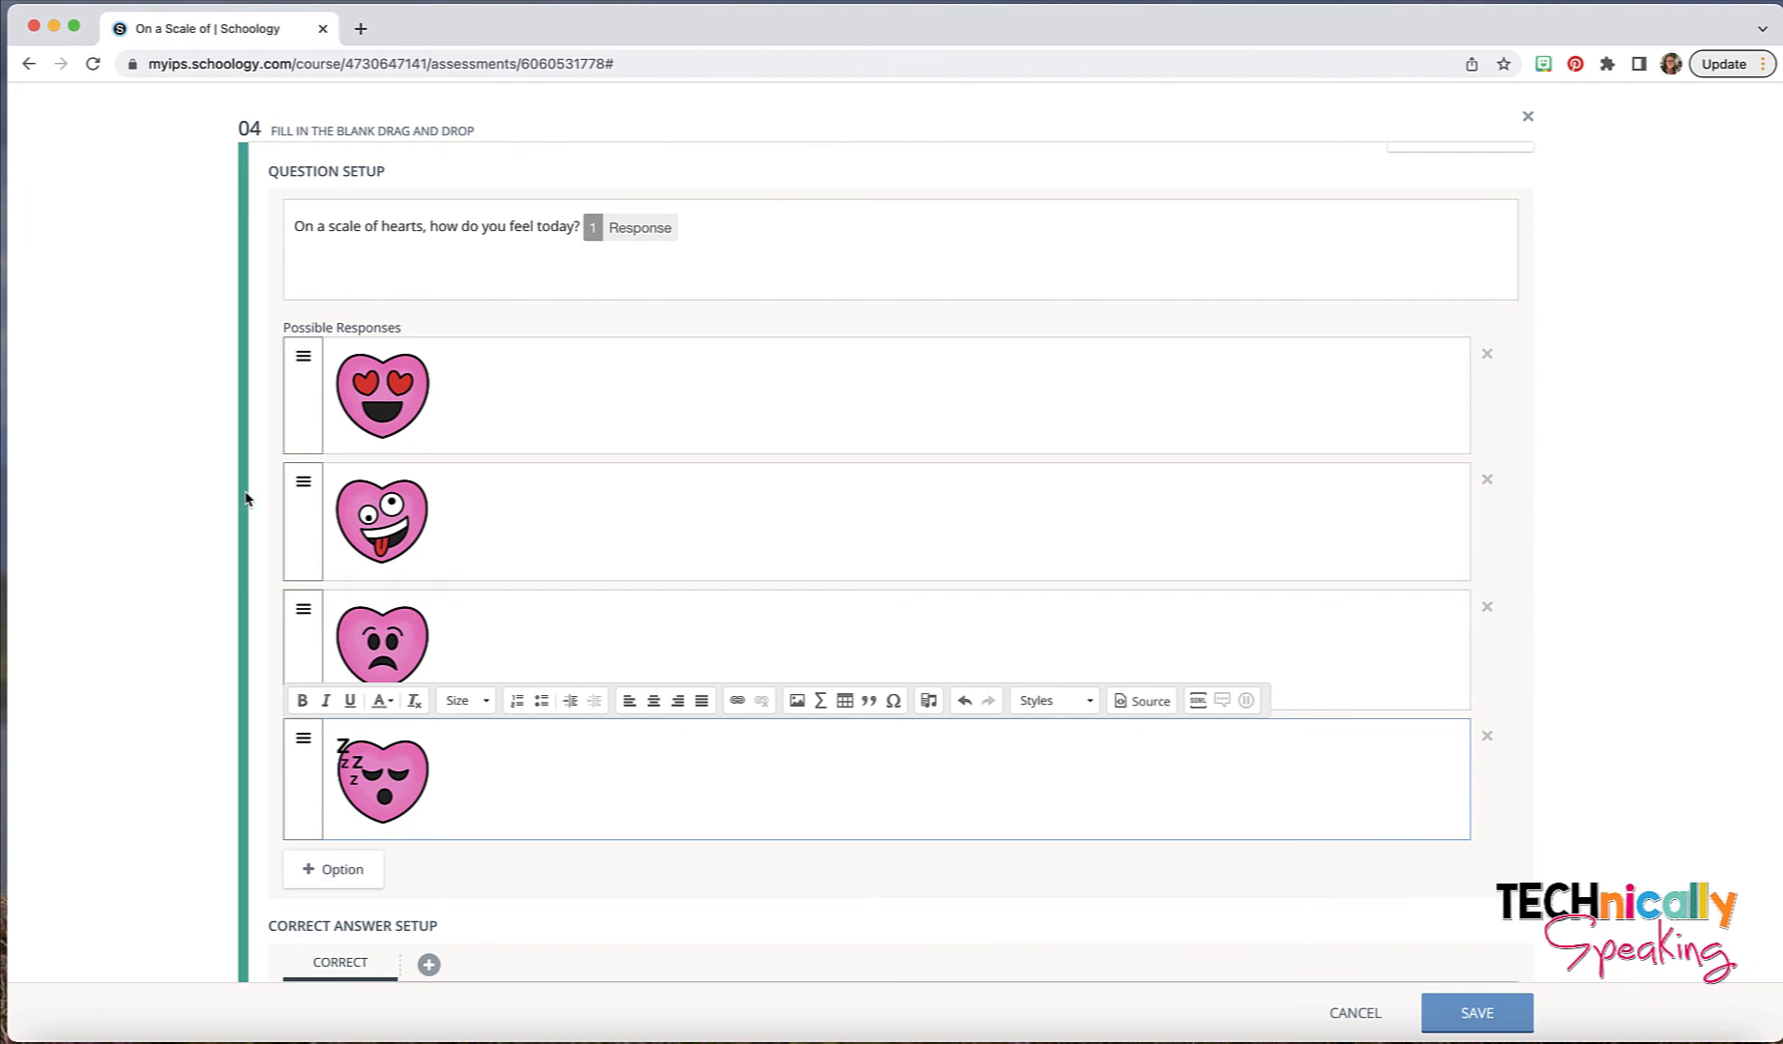
# - Place the heart-eyed heart in the question's blank as the correct answer
pyautogui.scroll(-5, 247, 498)
pyautogui.scroll(-1, 245, 498)
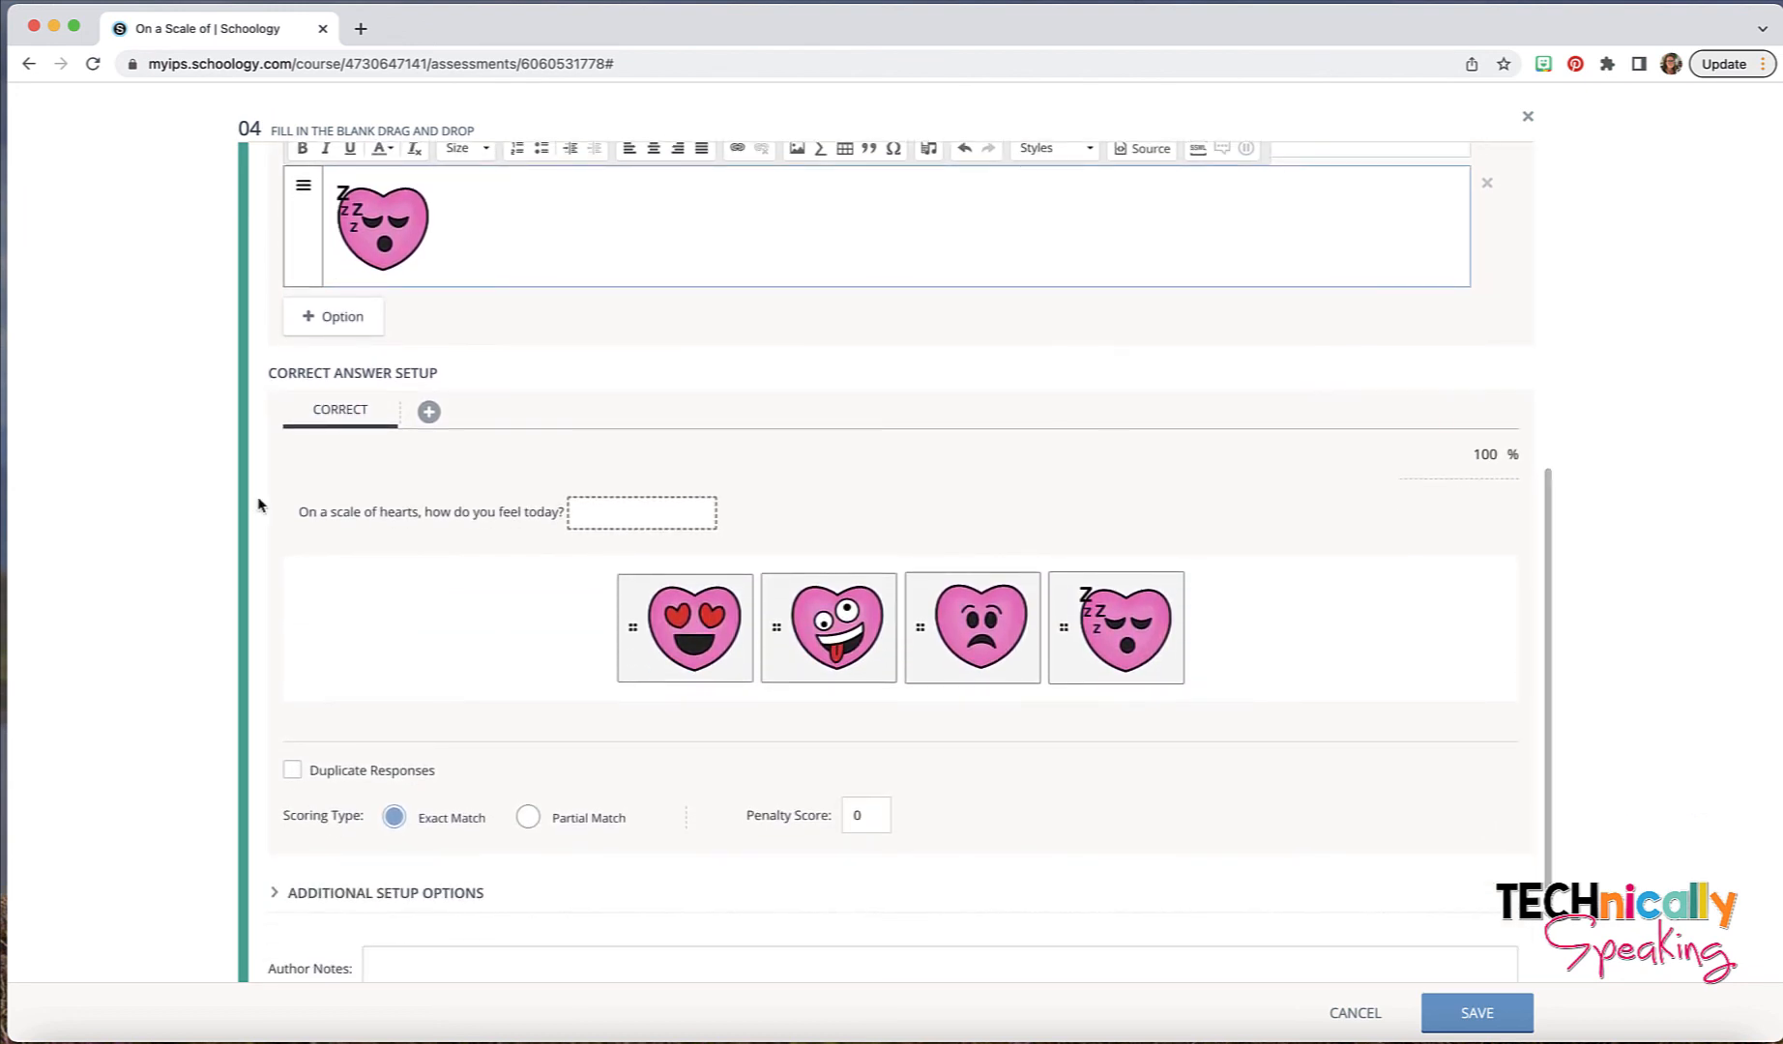
pyautogui.moveTo(675, 605); pyautogui.dragTo(636, 523)
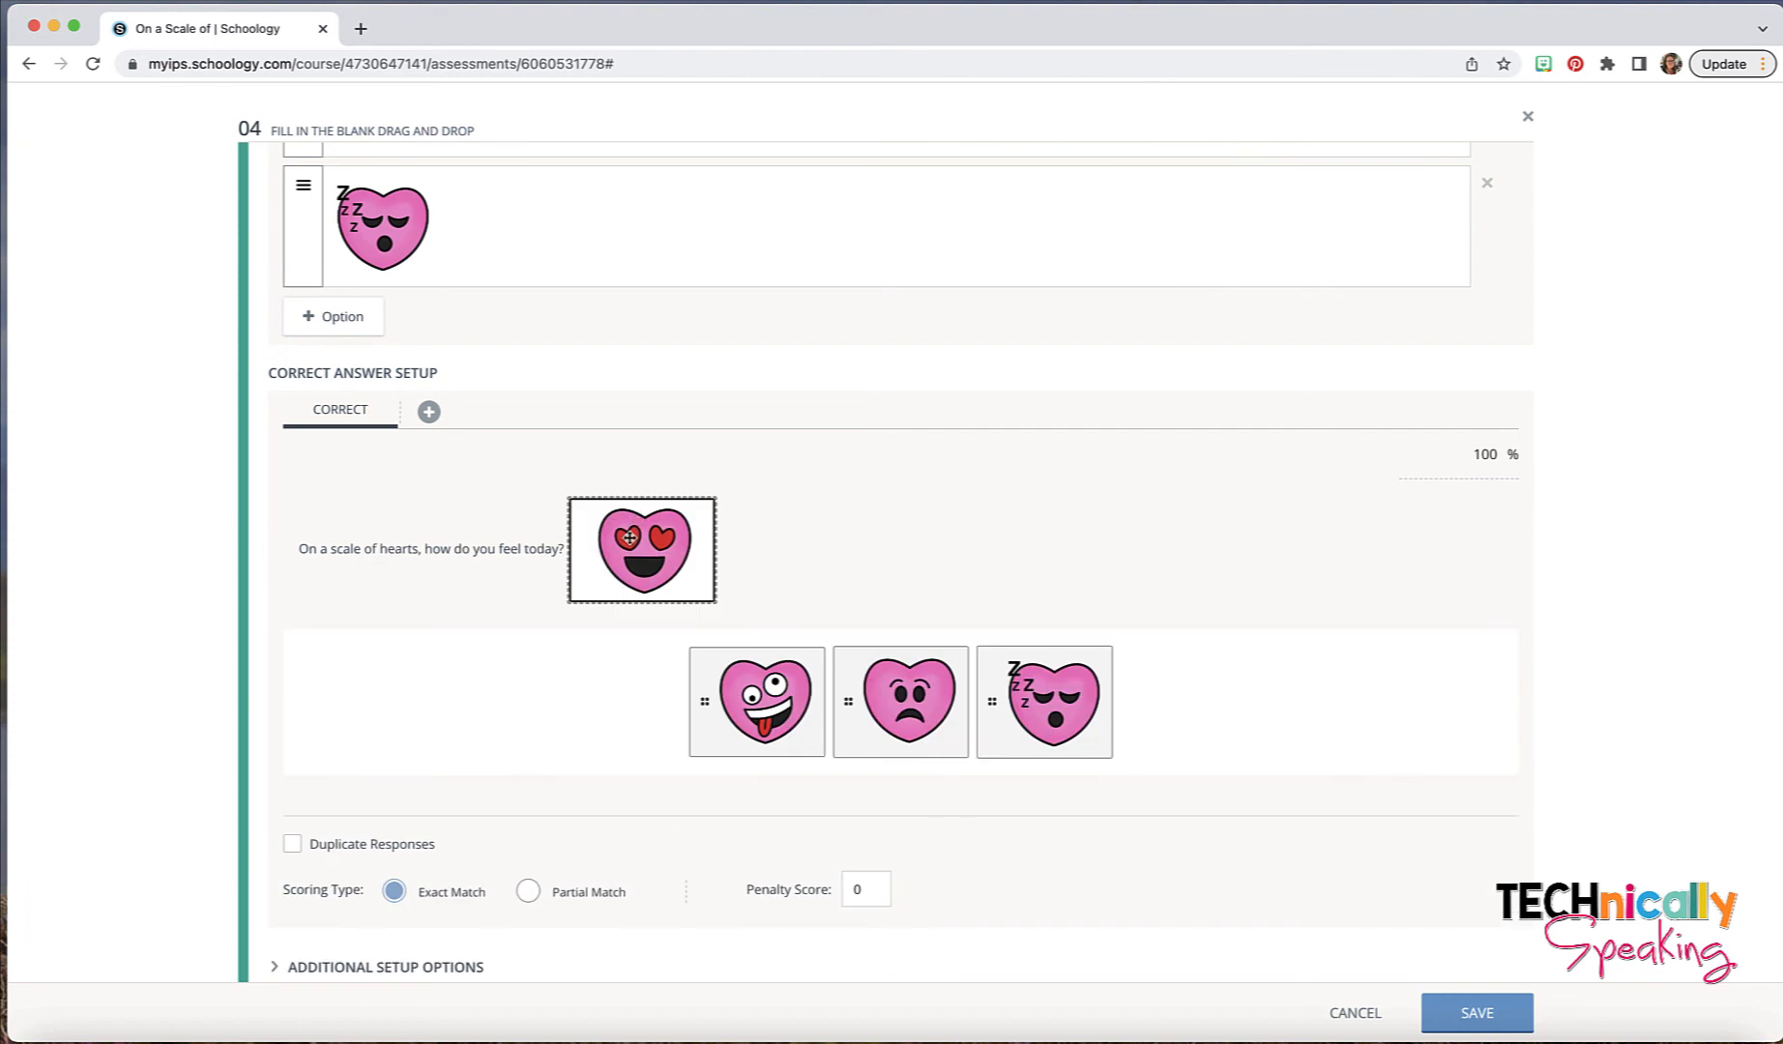
# - Add three alternate correct answers, placing the zany, sad and sleeping hearts in the blank, one per alternate
pyautogui.click(430, 414)
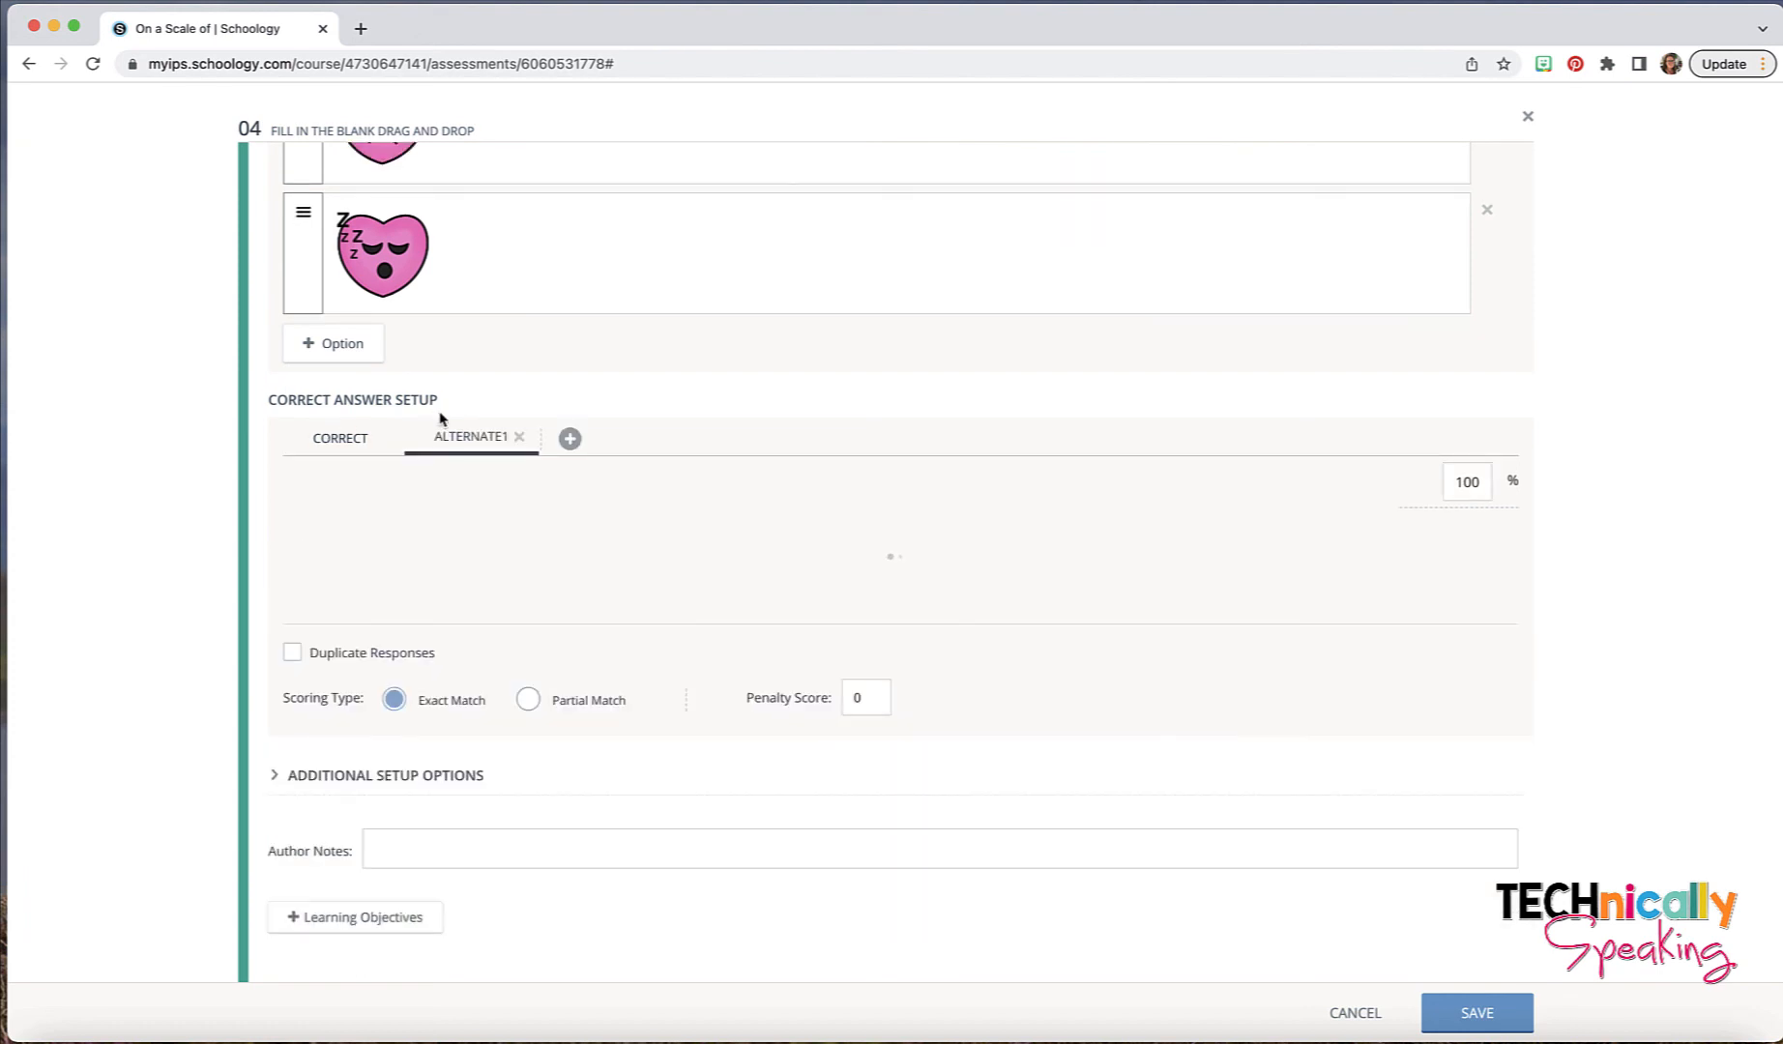
pyautogui.moveTo(843, 669); pyautogui.dragTo(654, 572)
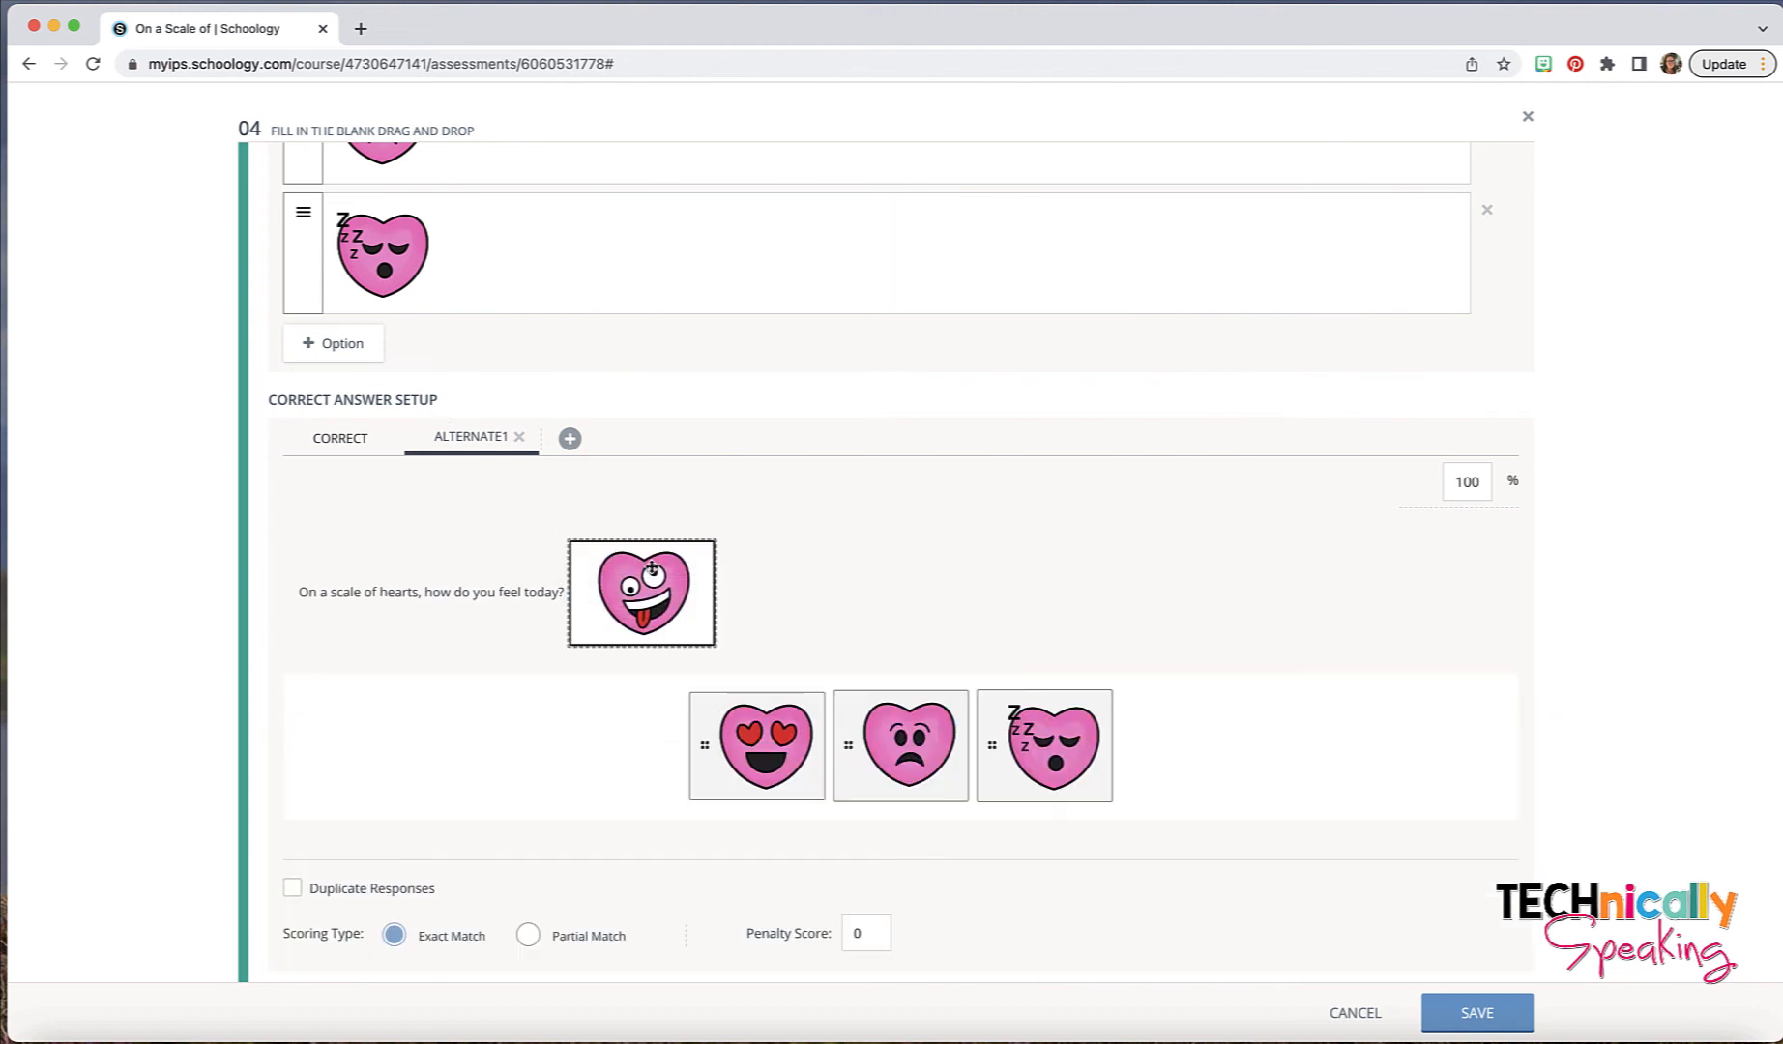
pyautogui.click(571, 441)
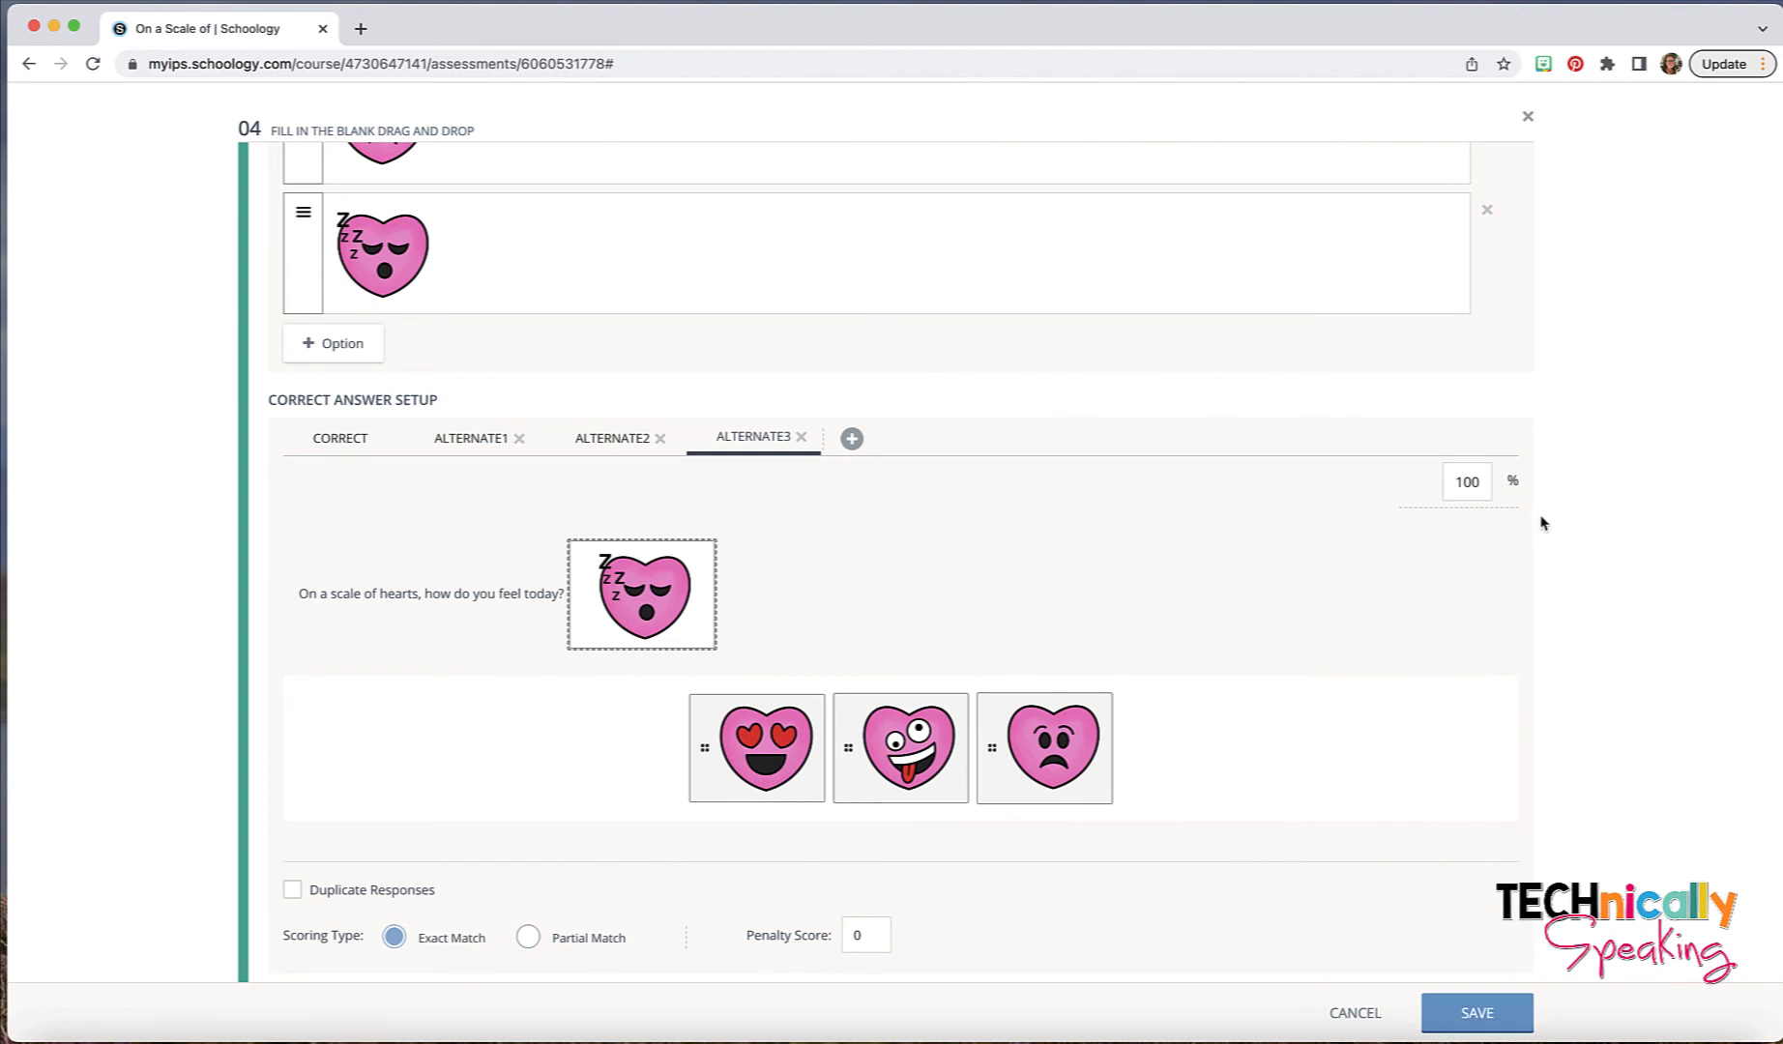
# - Preview the hearts question, test it by placing the heart-eyed heart in the blank, and save the question
pyautogui.scroll(8, 1531, 938)
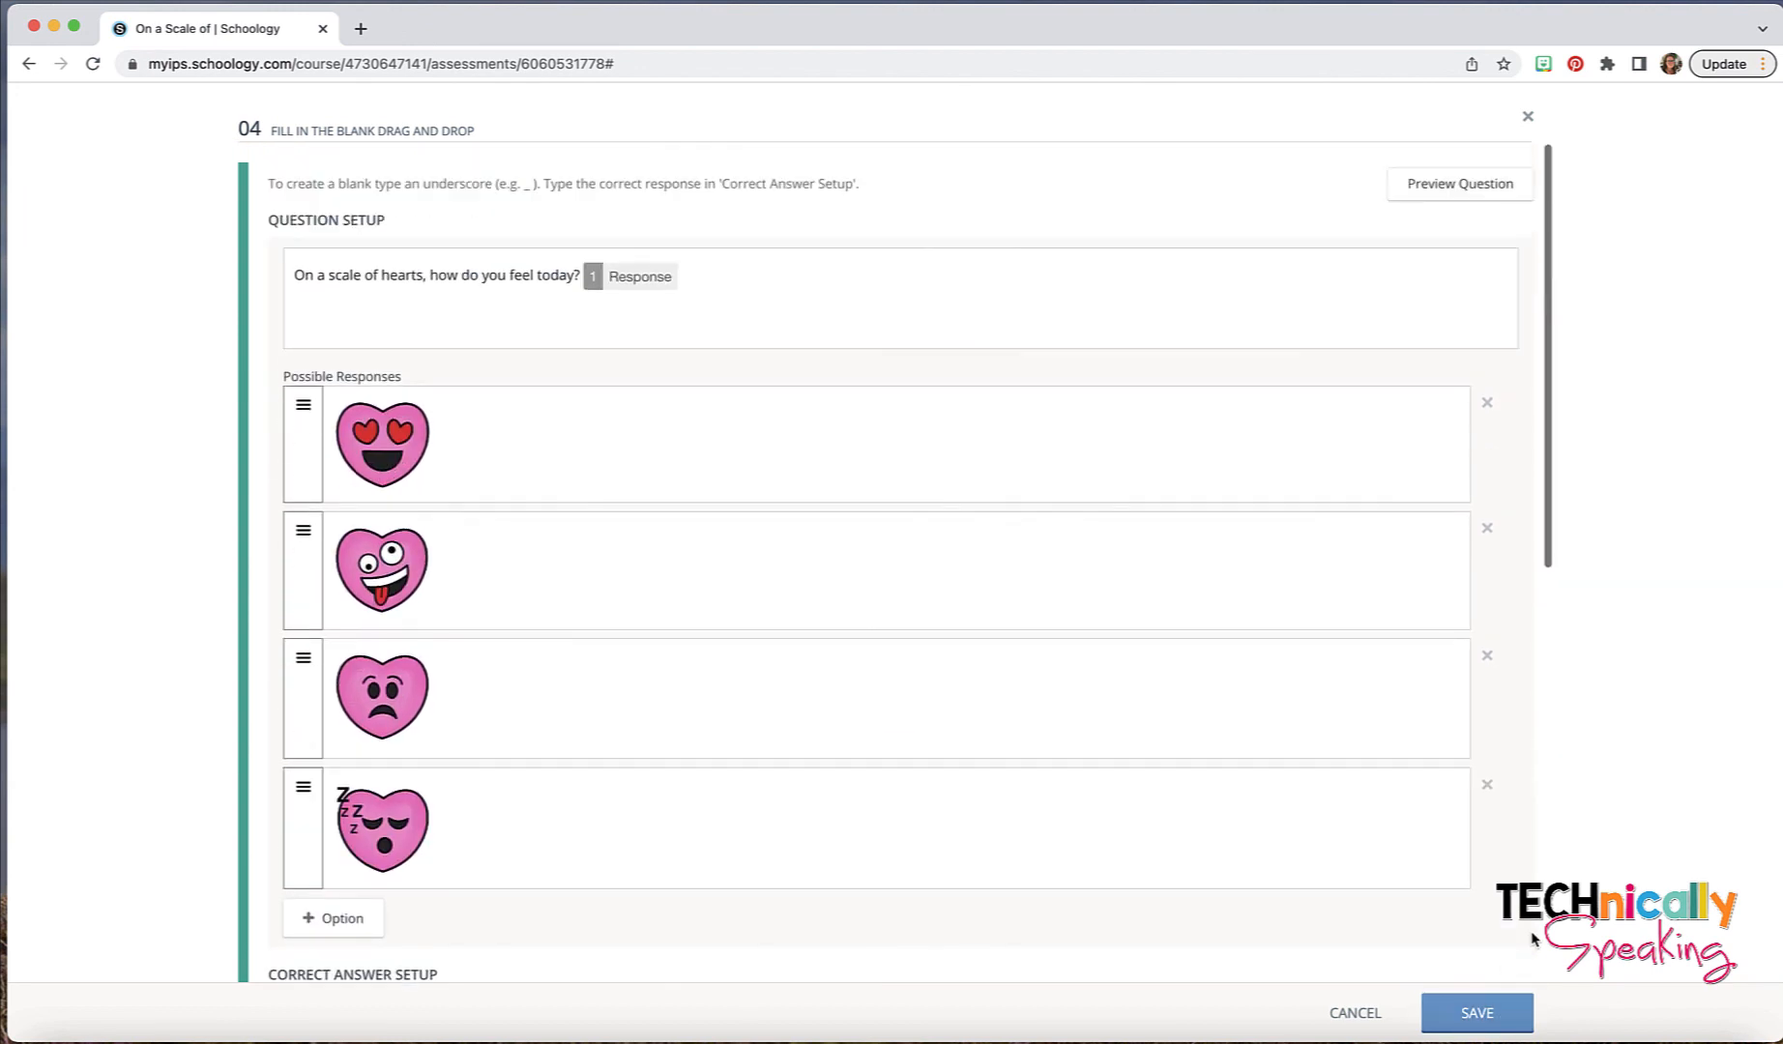
pyautogui.click(1474, 189)
pyautogui.moveTo(676, 415); pyautogui.dragTo(694, 305)
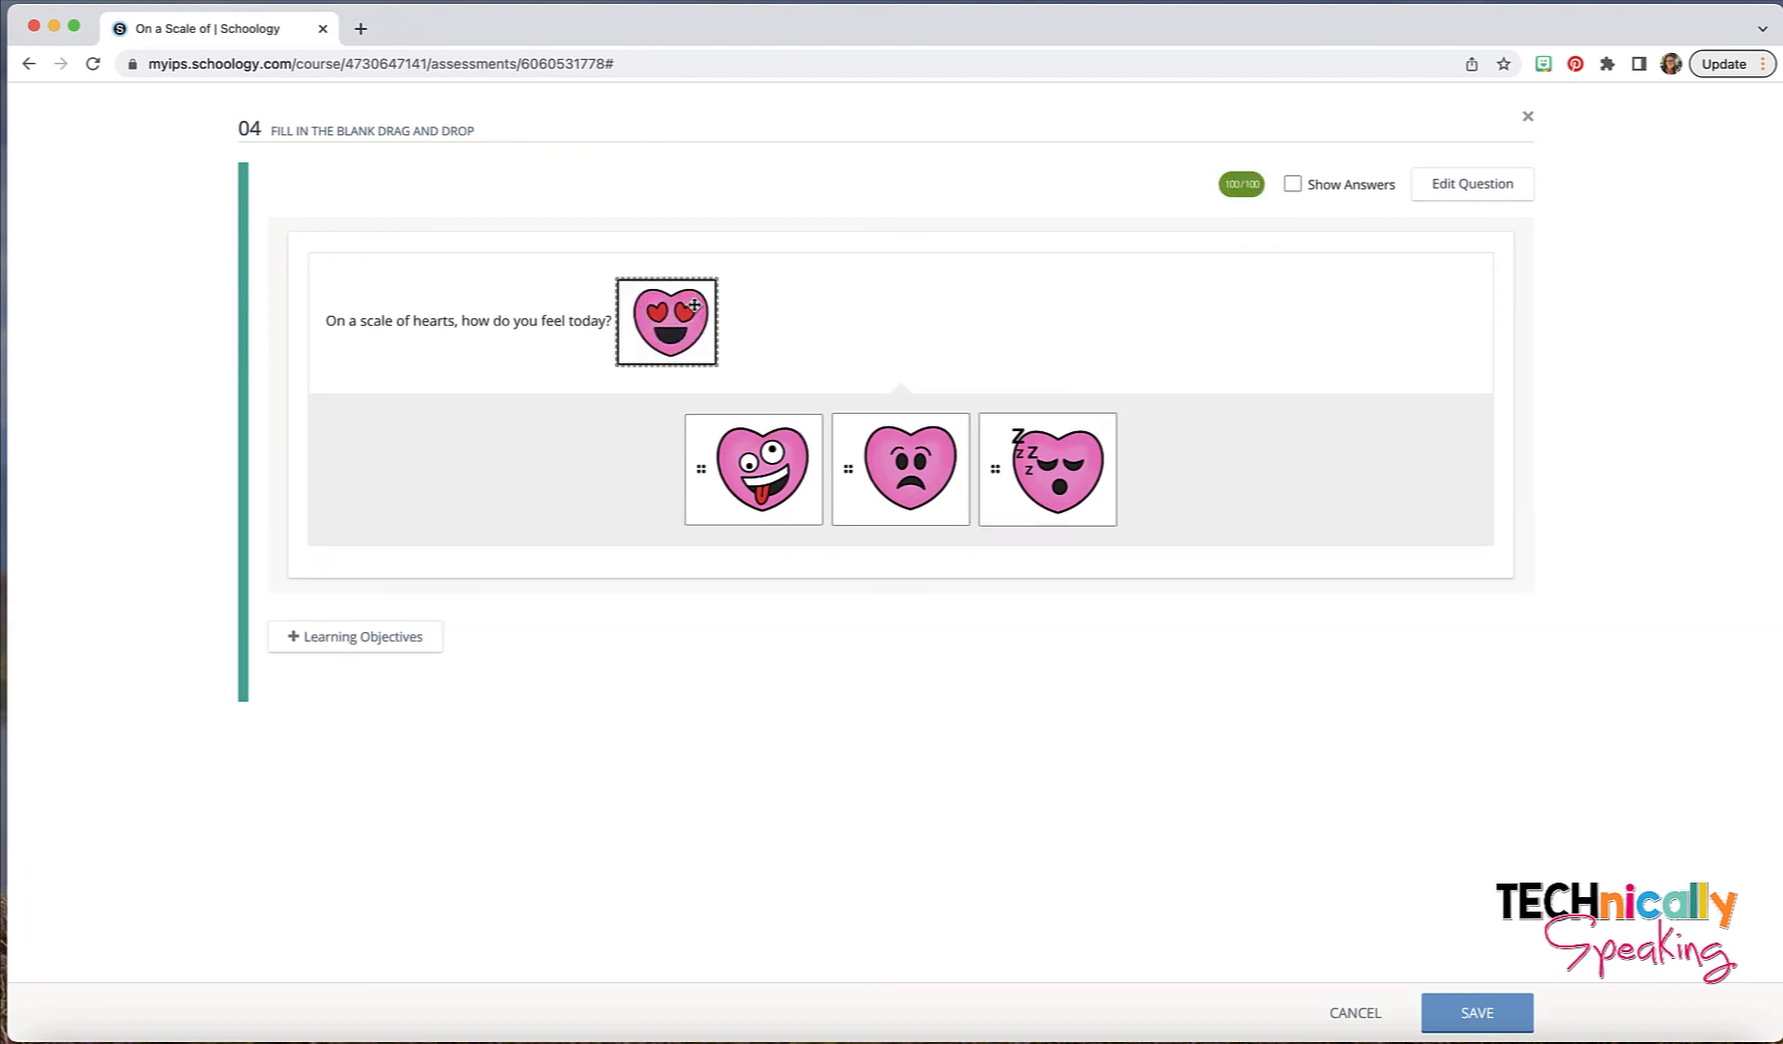
pyautogui.click(1453, 1014)
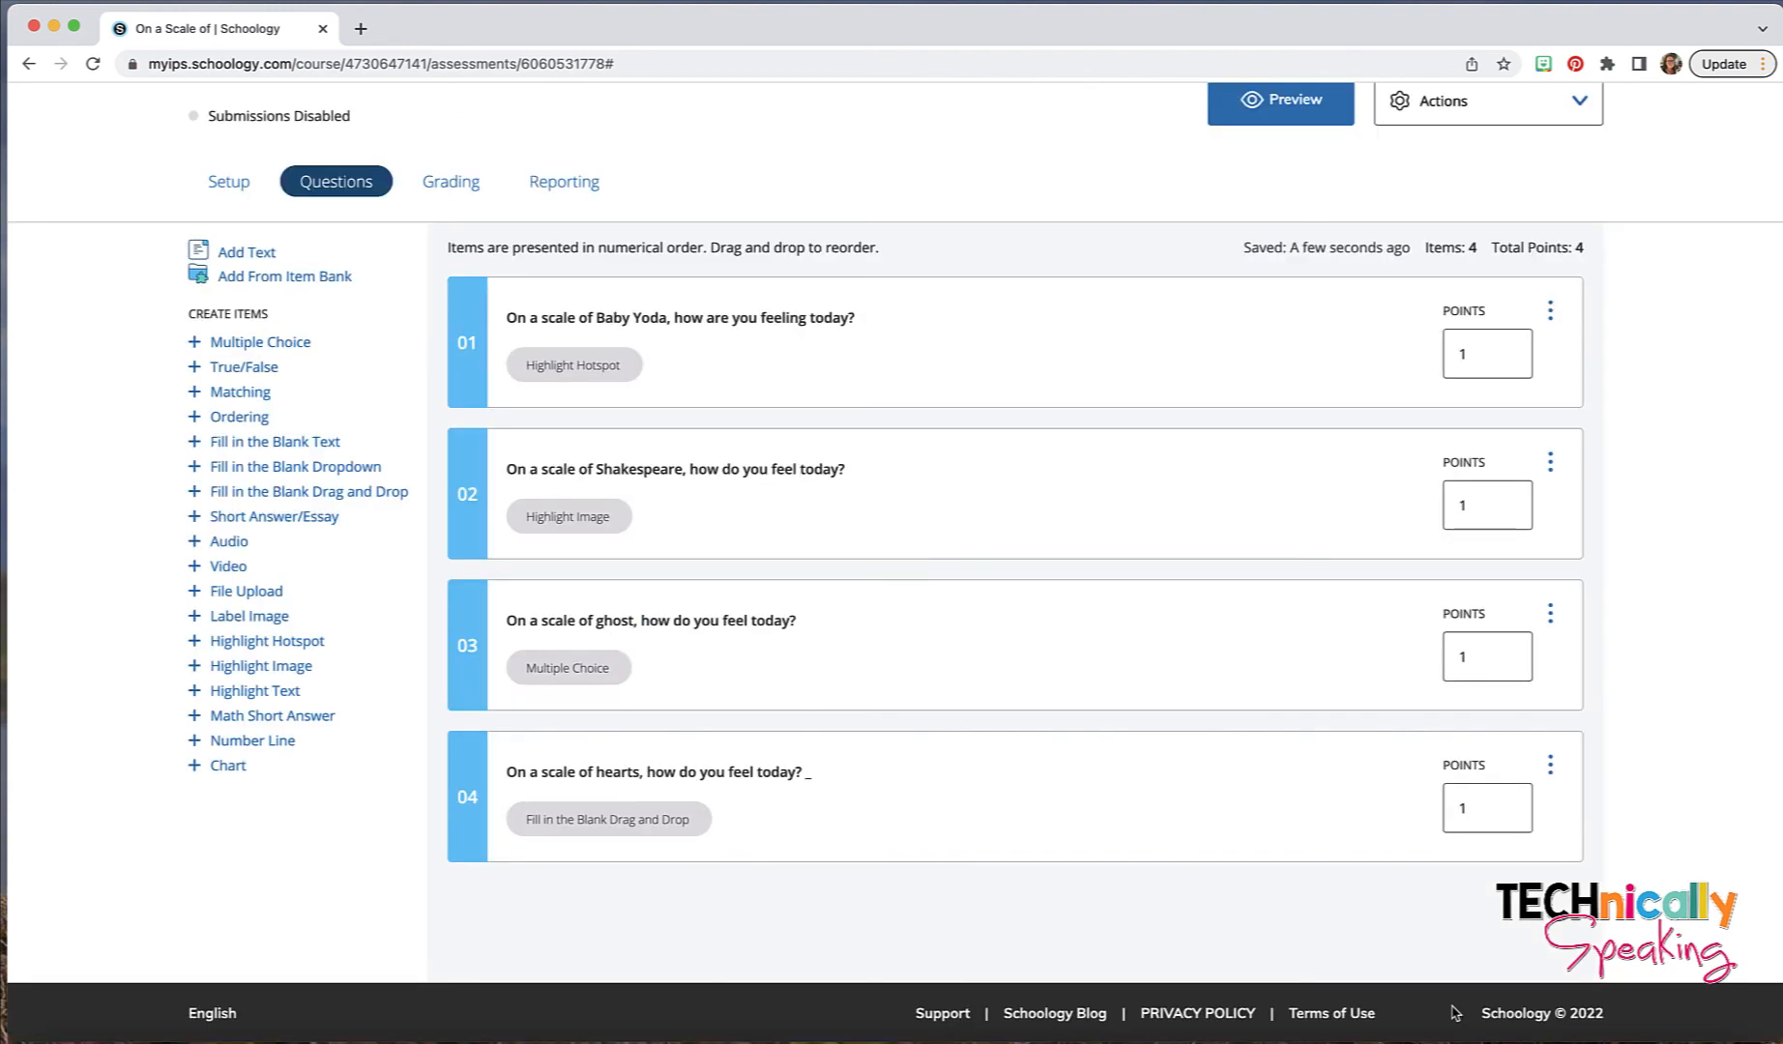